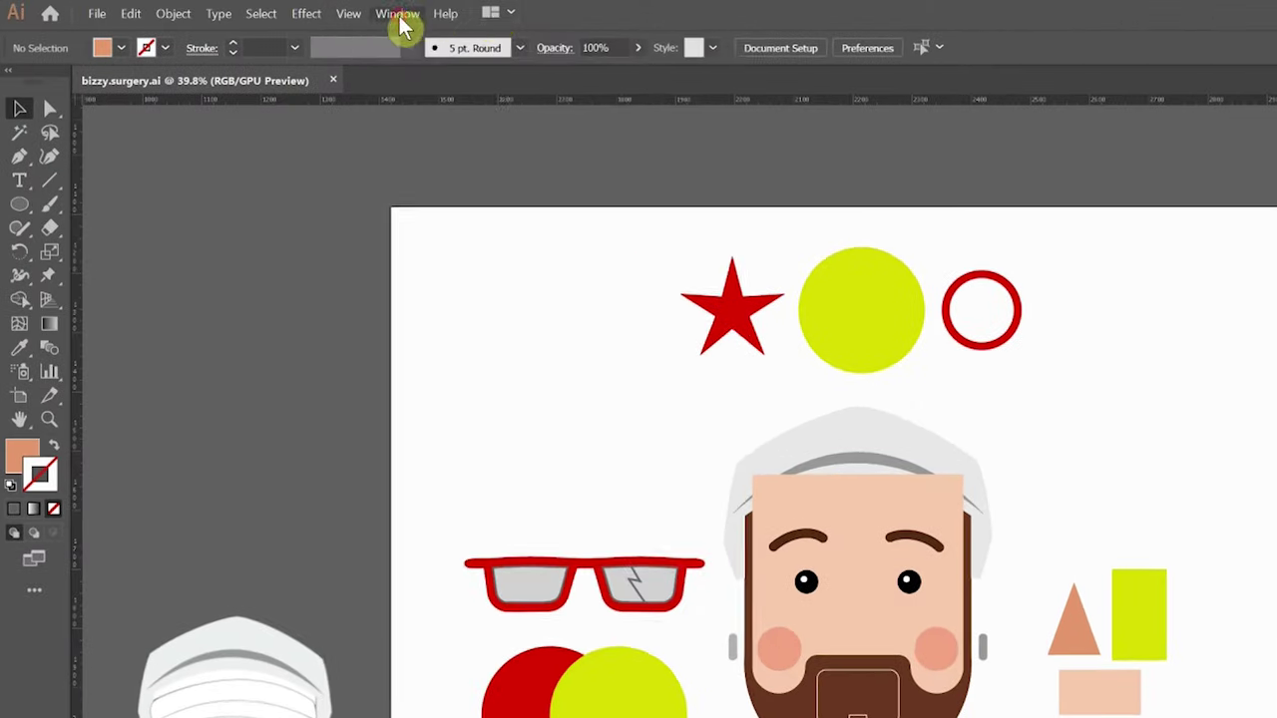
# Show the Pathfinder panel.
pyautogui.click(397, 13)
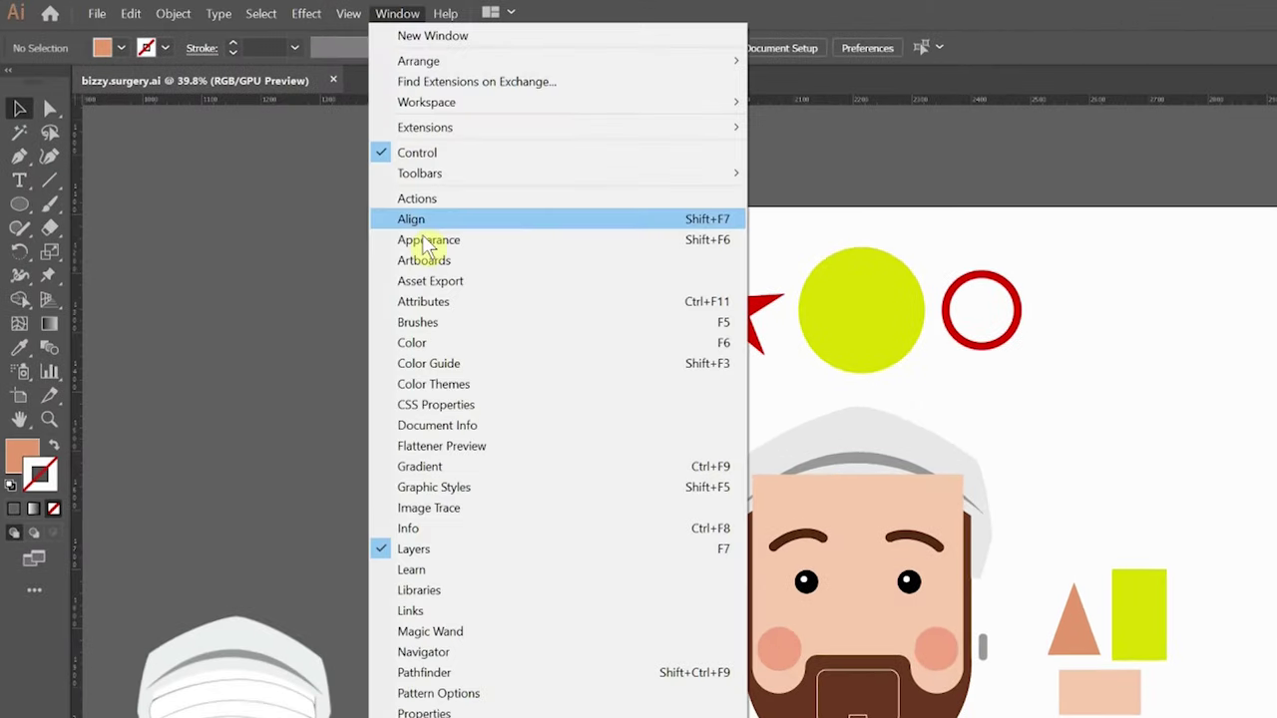
pyautogui.click(469, 677)
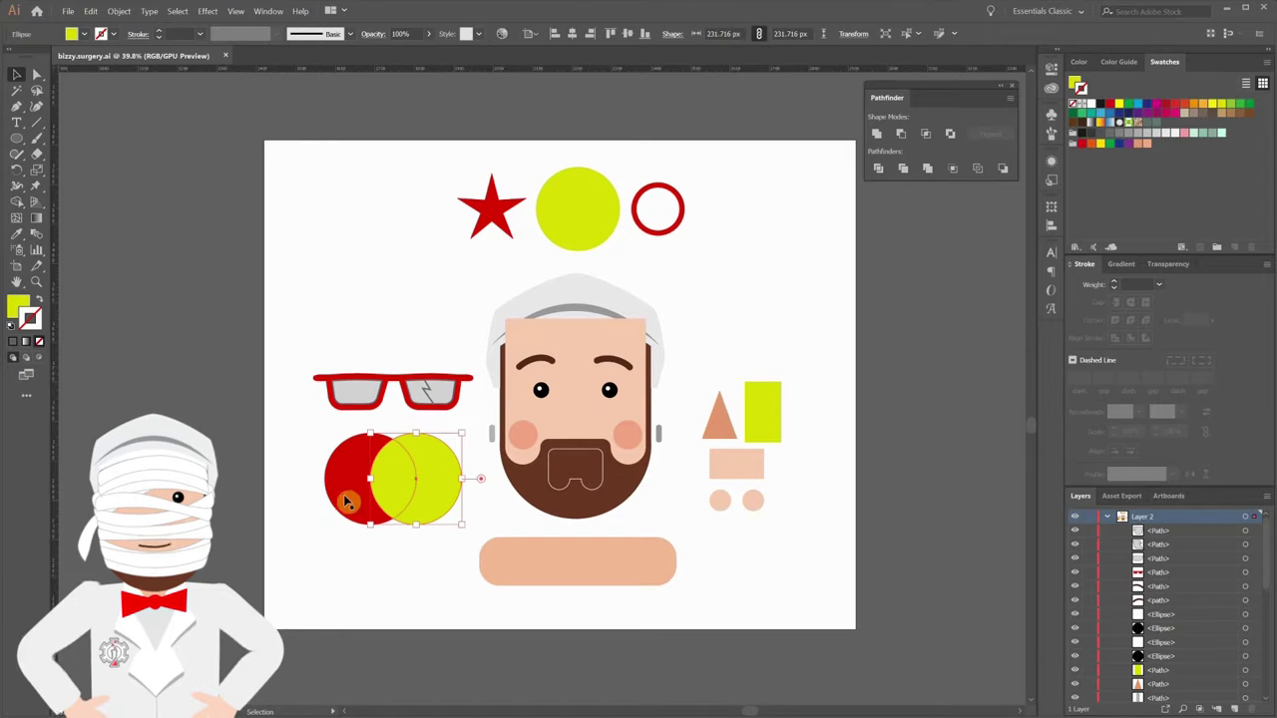
# Try uniting the overlapping red and lime green circles into one shape, undoing the merge each time.
pyautogui.click(413, 504)
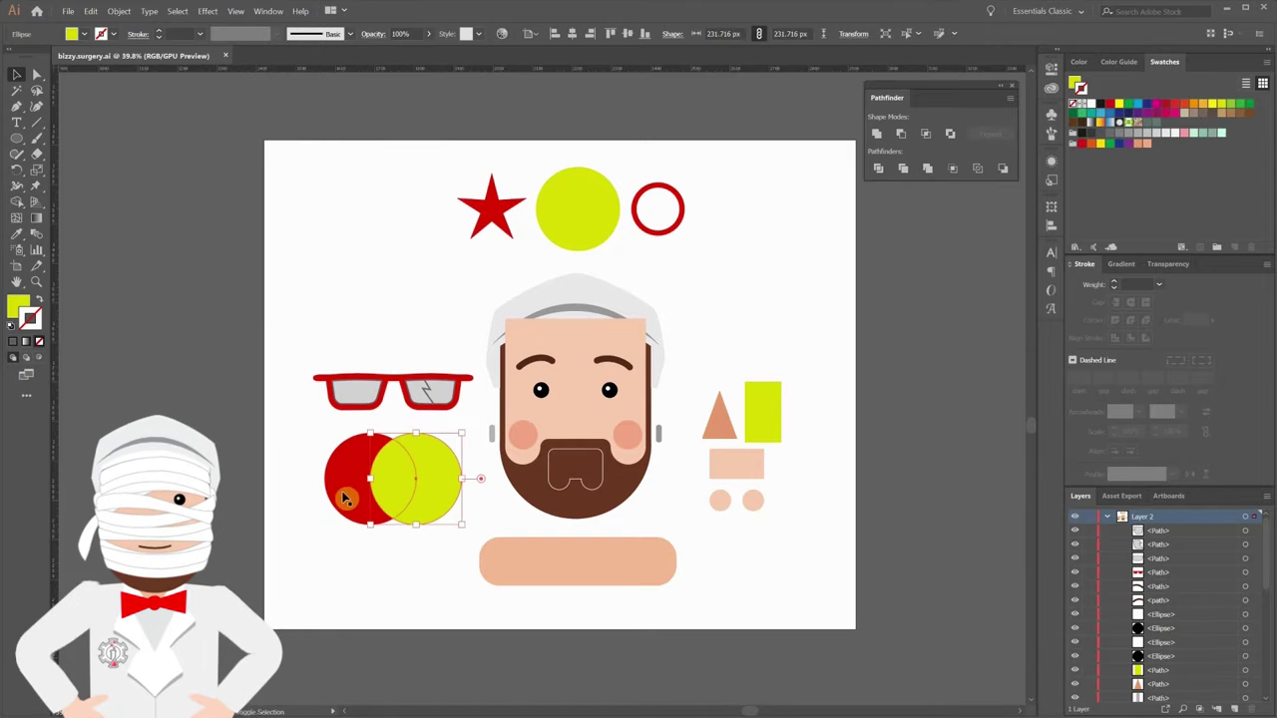
pyautogui.keyDown('shift'); pyautogui.click(344, 499); pyautogui.keyUp('shift')
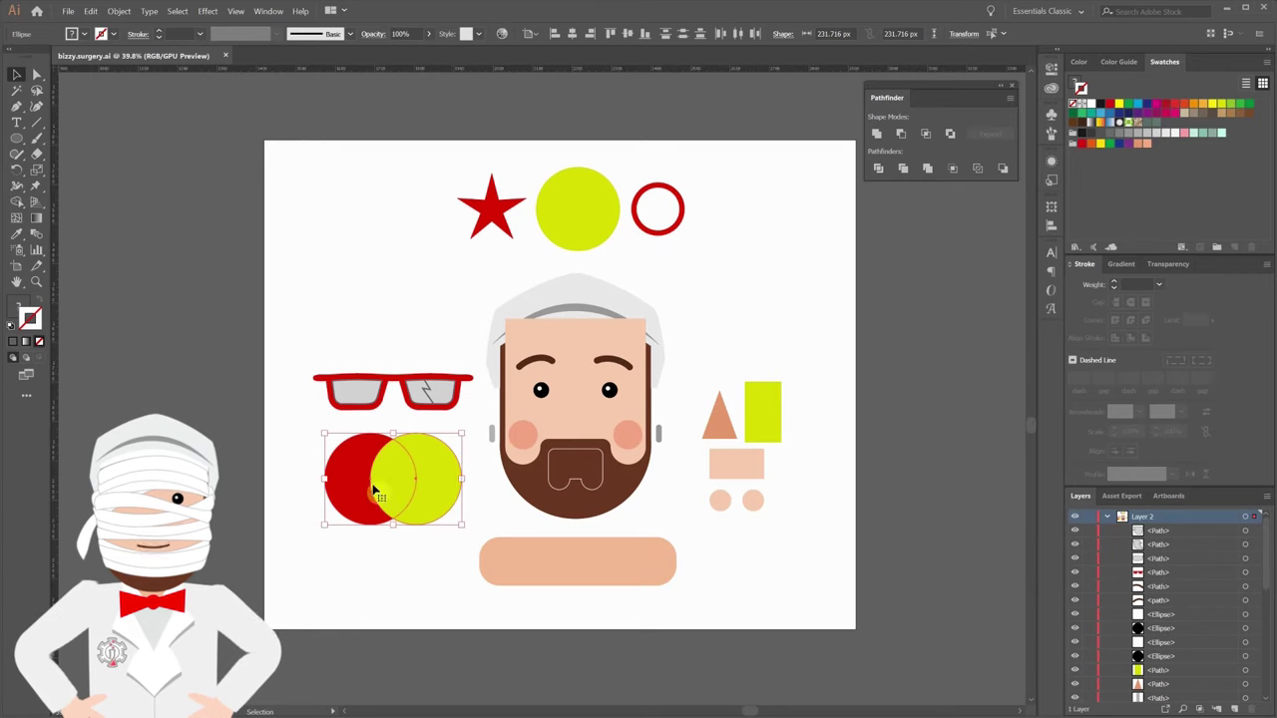
pyautogui.click(879, 135)
pyautogui.click(417, 559)
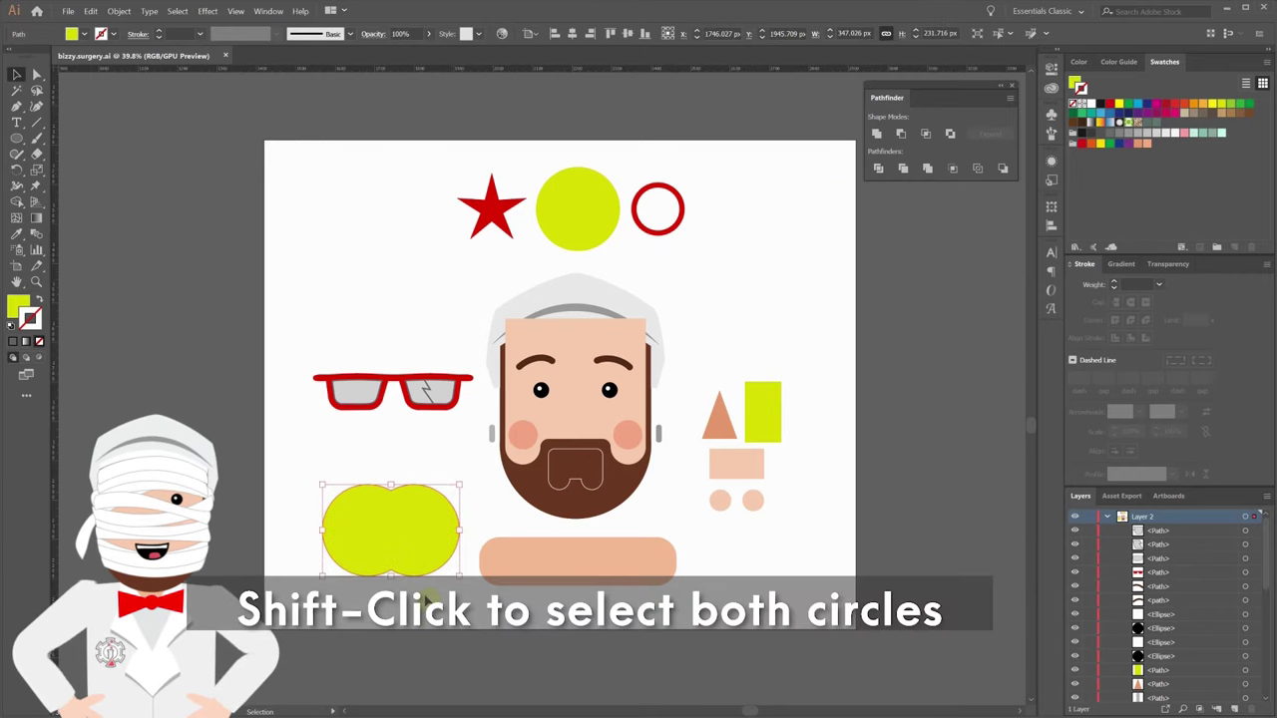
pyautogui.hotkey('ctrl', 'z')
pyautogui.hotkey('ctrl', 'z')
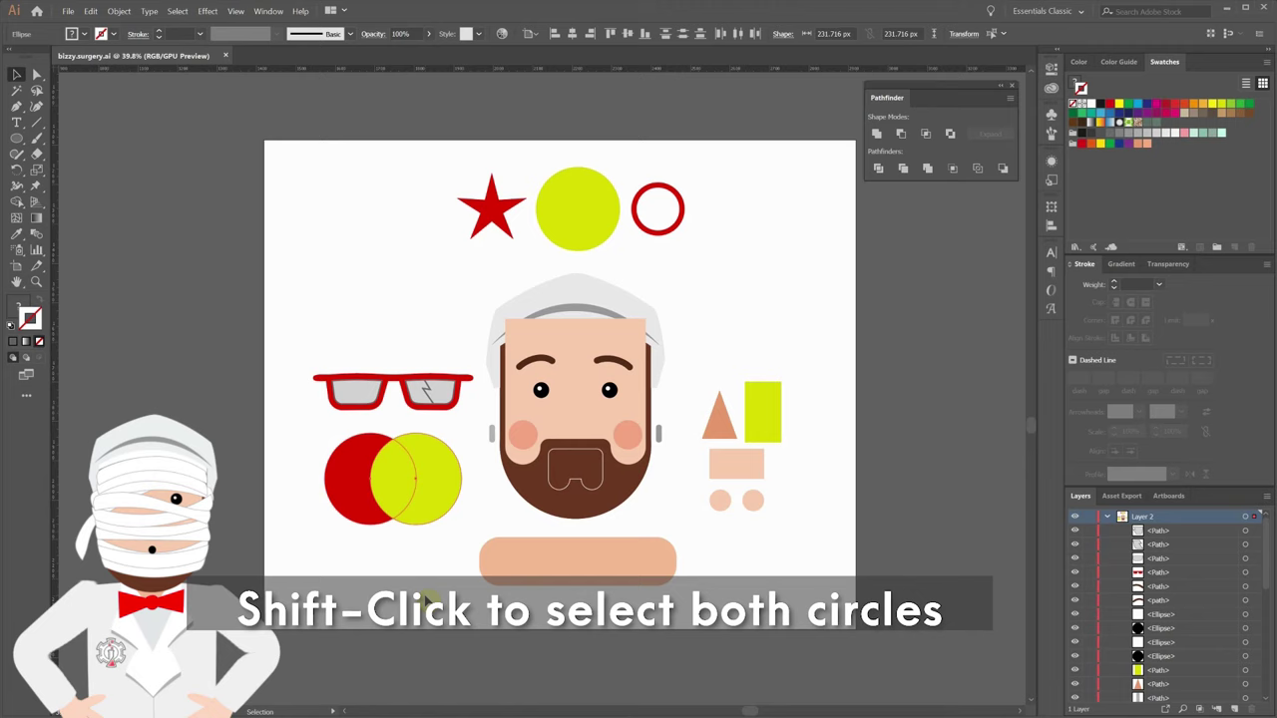
pyautogui.click(420, 492)
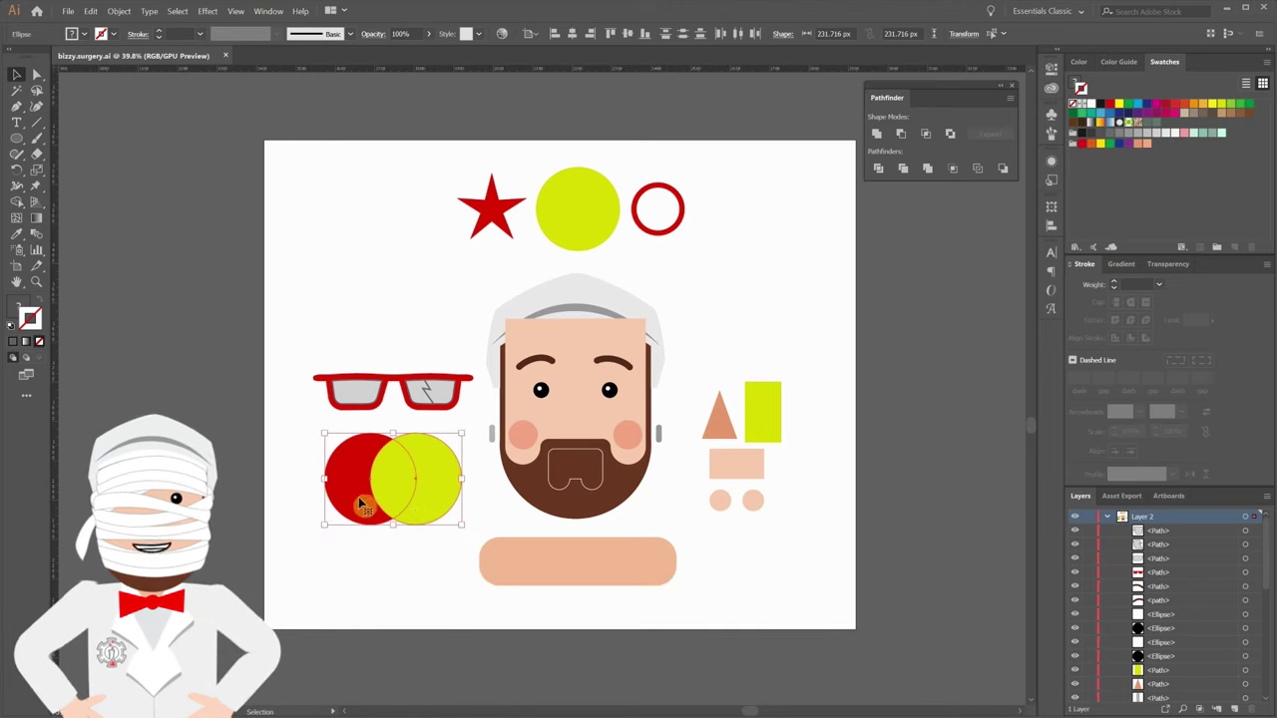
pyautogui.click(876, 133)
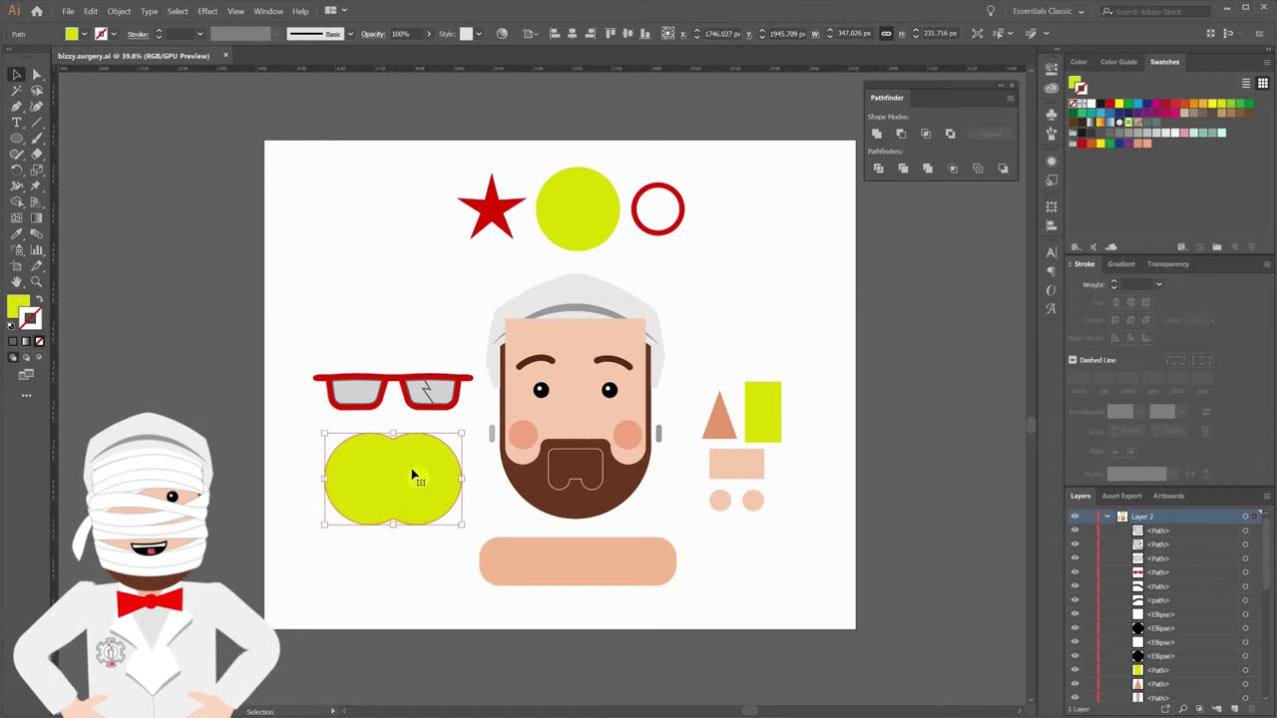
pyautogui.hotkey('ctrl', 'z')
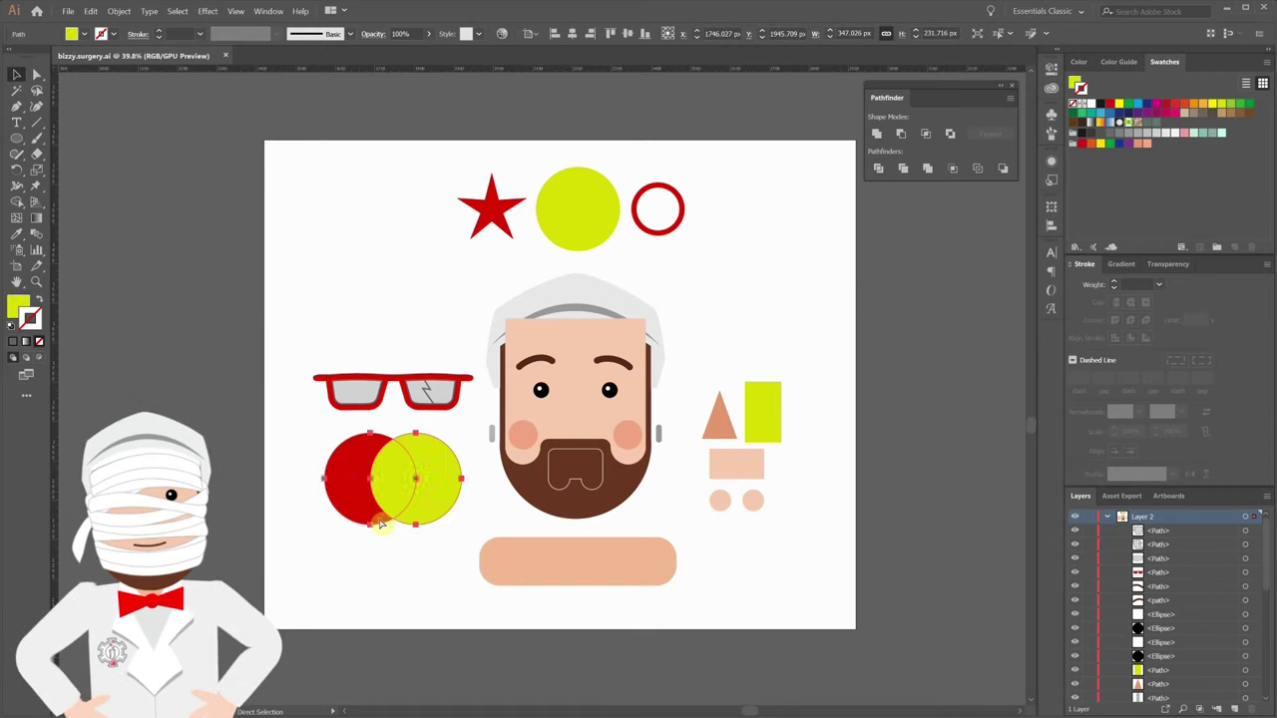
pyautogui.click(399, 556)
# Unite the two pieces of the cracked lens in the red glasses into one whole lens.
pyautogui.hotkey('ctrl', '+')
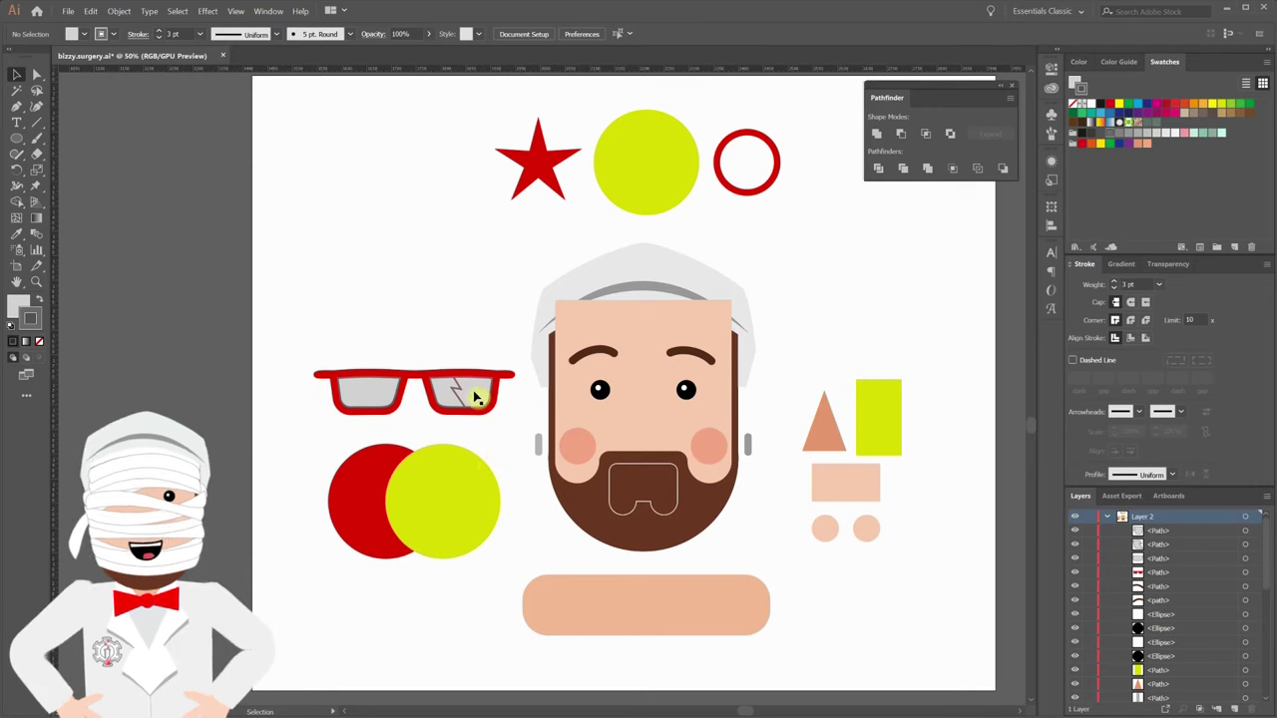
pyautogui.press('a')
pyautogui.moveTo(470, 394); pyautogui.dragTo(440, 402)
pyautogui.hotkey('ctrl', 'z')
pyautogui.hotkey('ctrl', 'z')
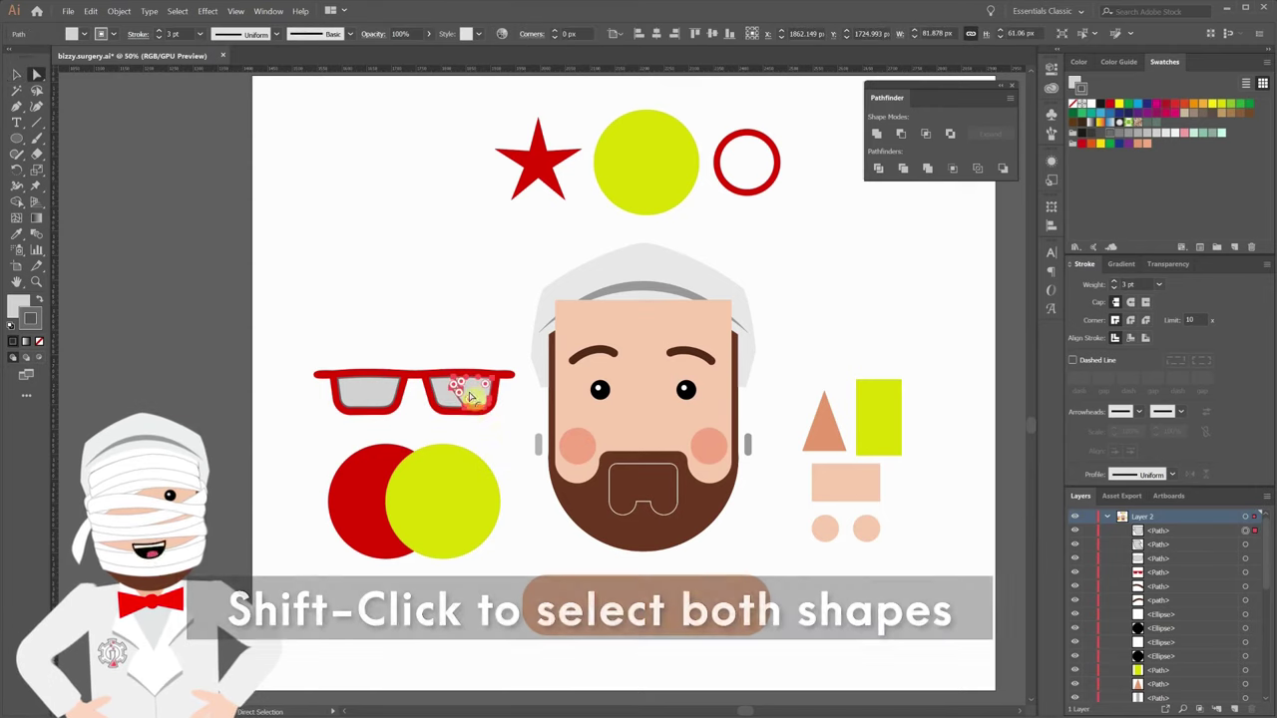
pyautogui.keyDown('shift'); pyautogui.click(441, 395); pyautogui.keyUp('shift')
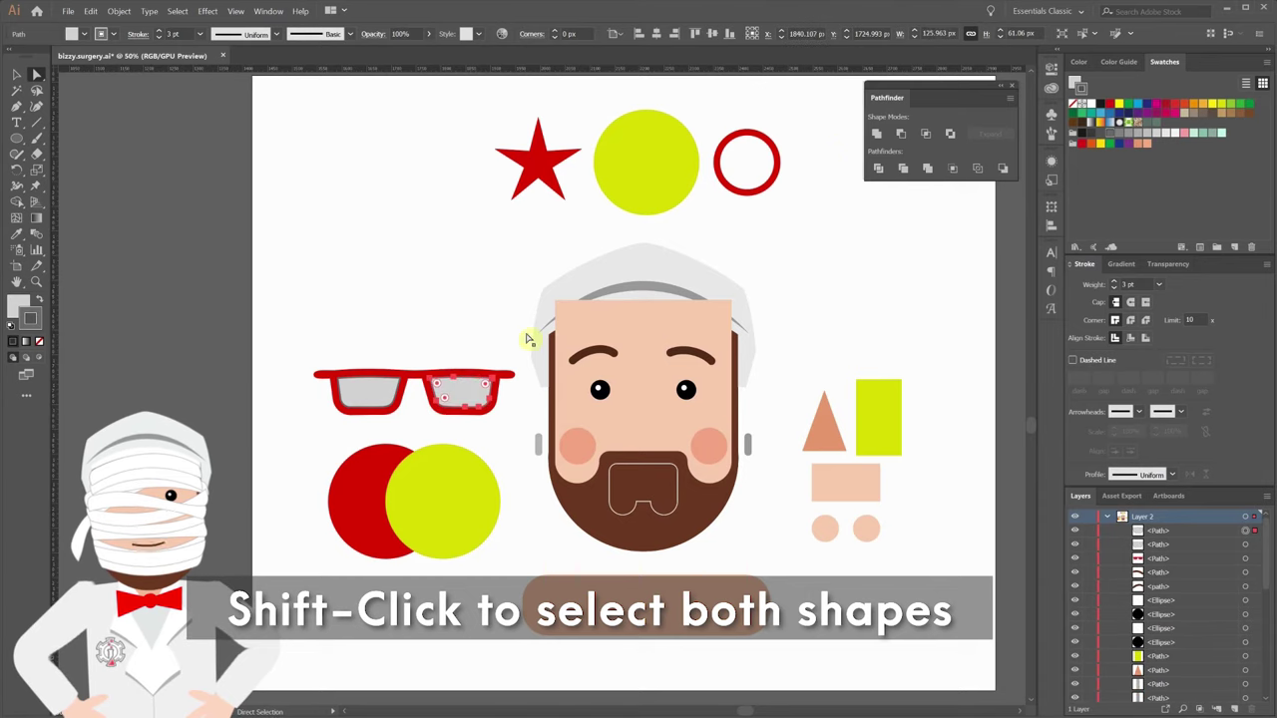
# Move the complete glasses with both lenses onto the face, over the eyes.
pyautogui.click(501, 427)
pyautogui.moveTo(459, 391); pyautogui.dragTo(689, 404)
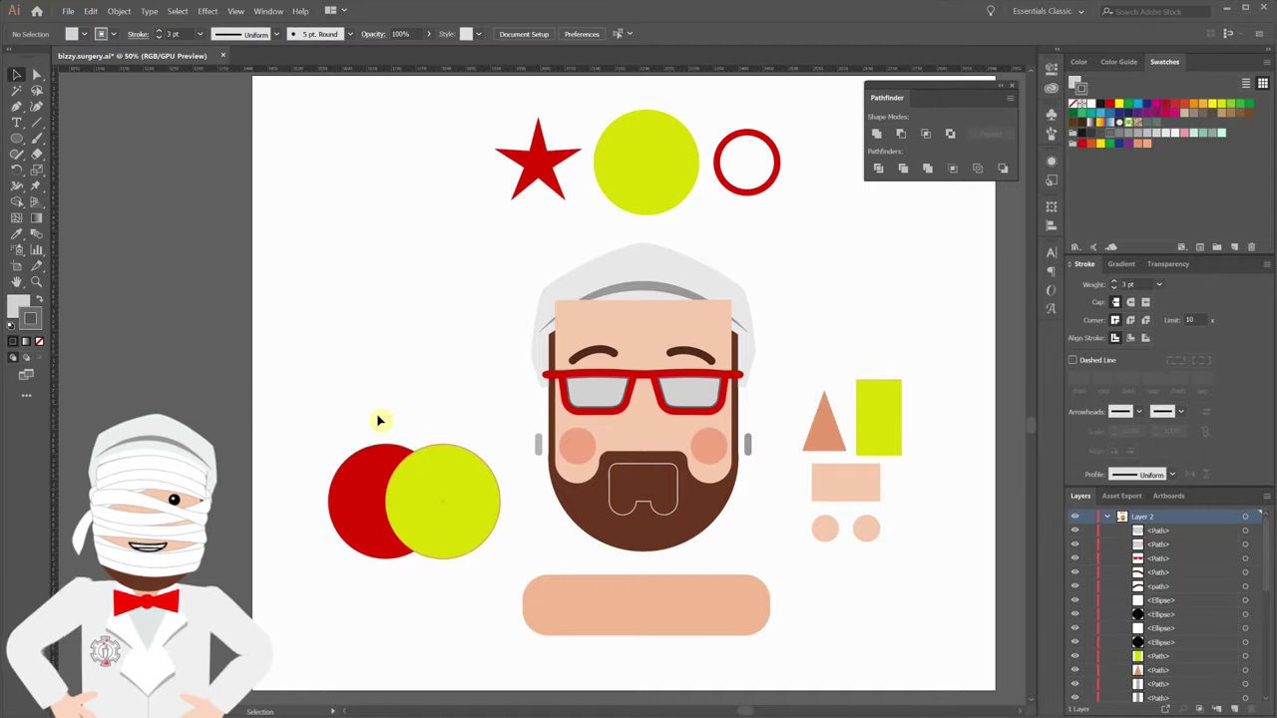
pyautogui.click(376, 419)
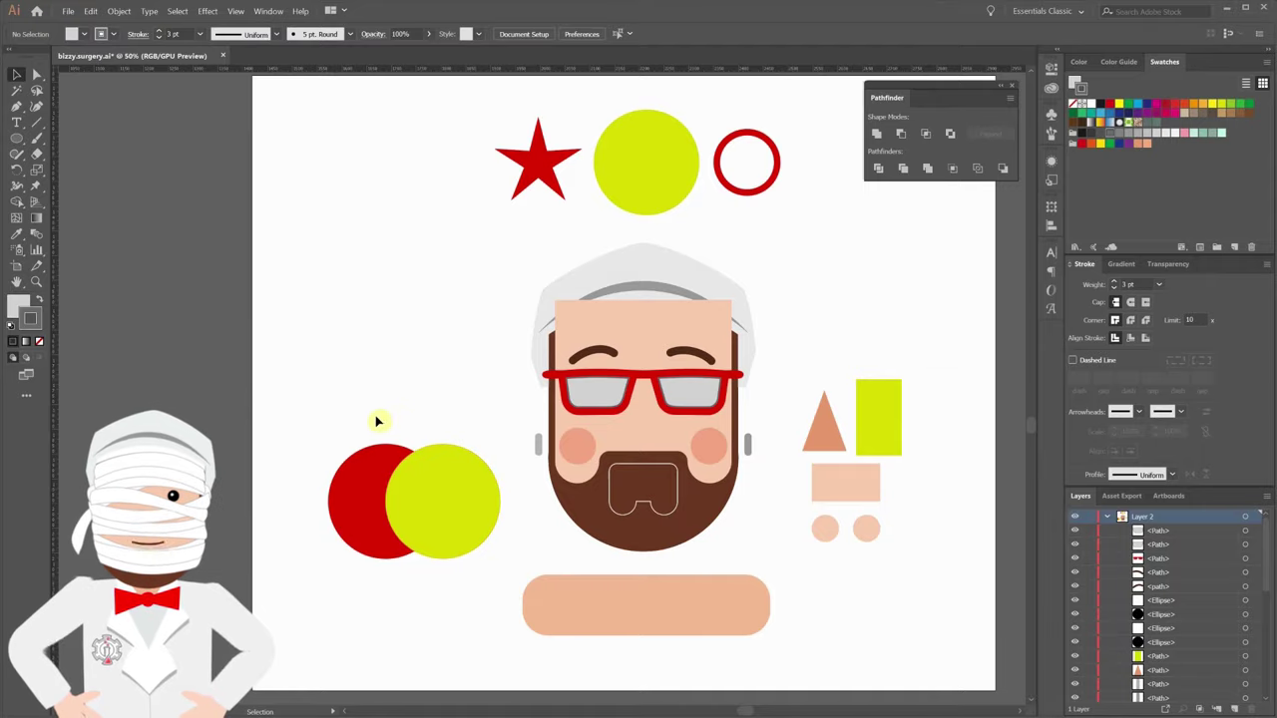
# Try subtracting the lime green circle from the red one with Minus Front, and undo the cut.
pyautogui.moveTo(377, 421); pyautogui.dragTo(440, 503)
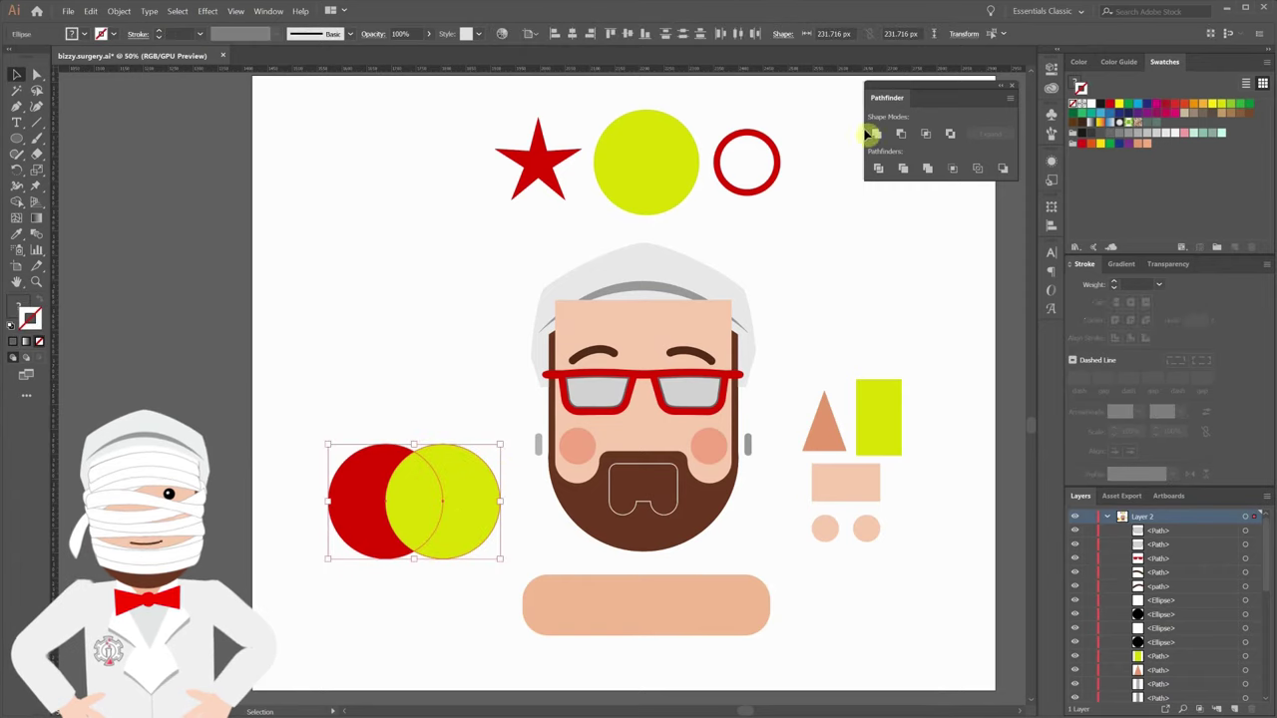
pyautogui.click(902, 140)
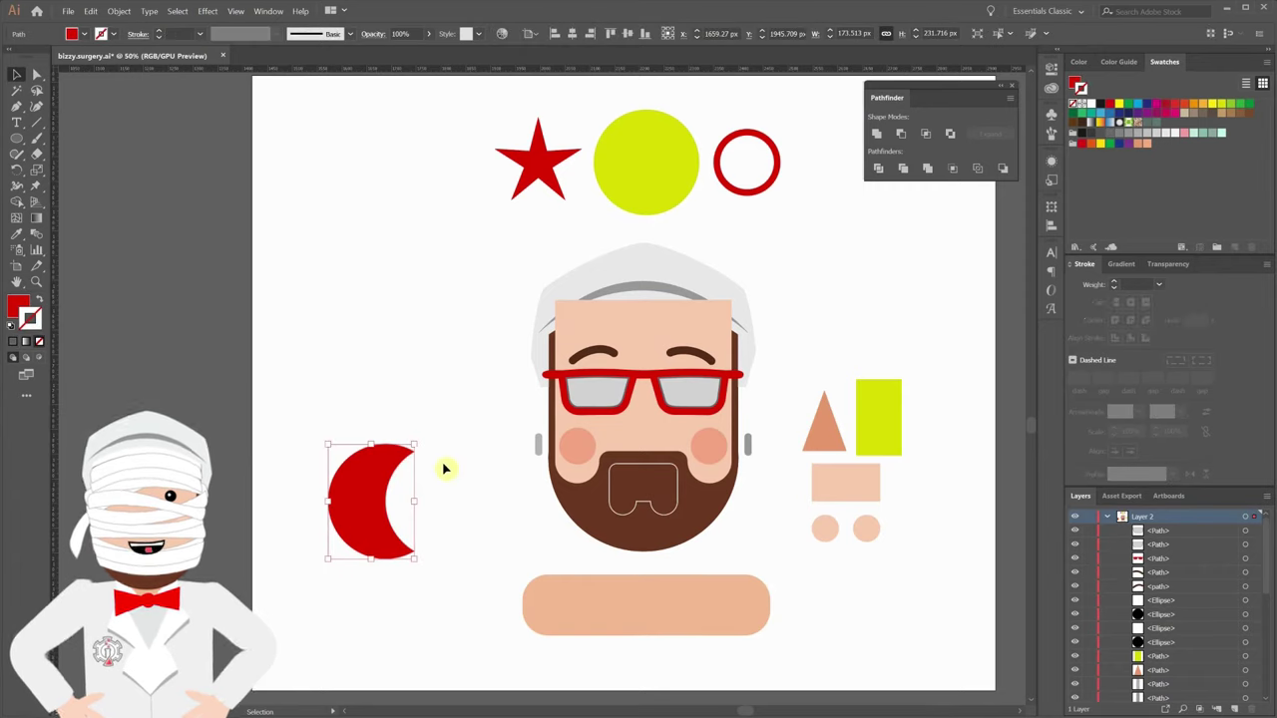
pyautogui.click(381, 465)
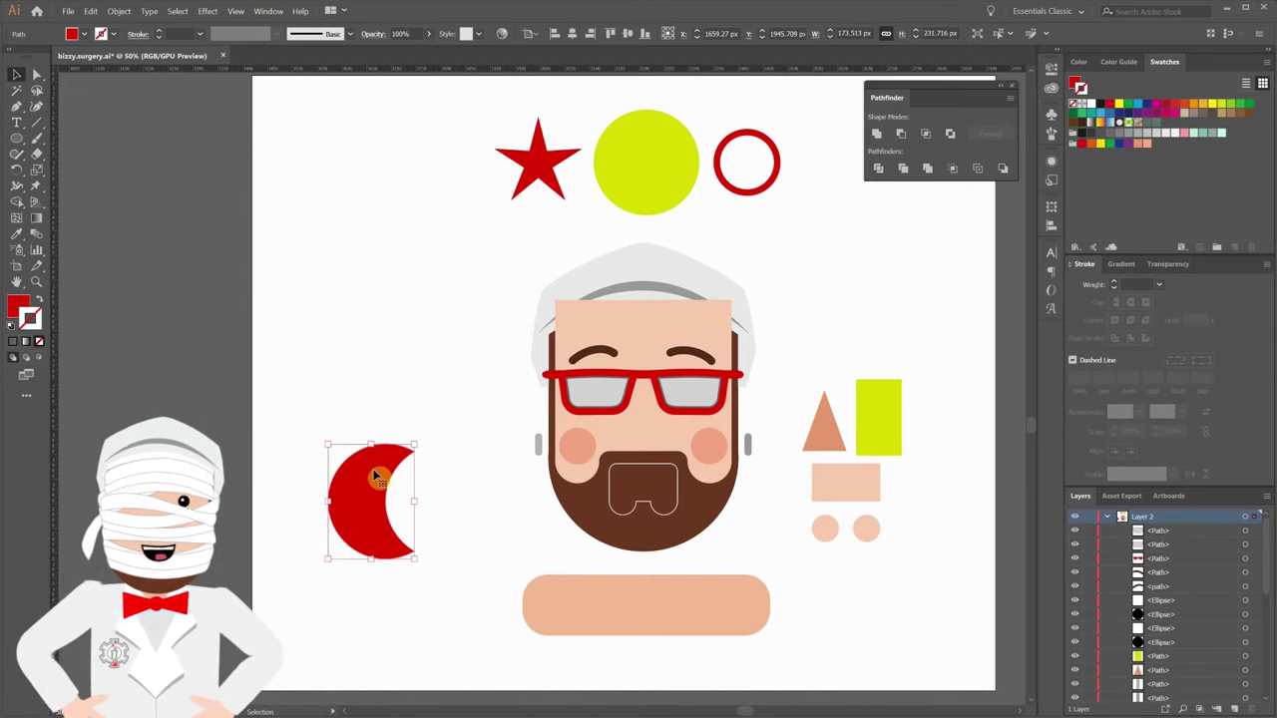
pyautogui.hotkey('ctrl', 'z')
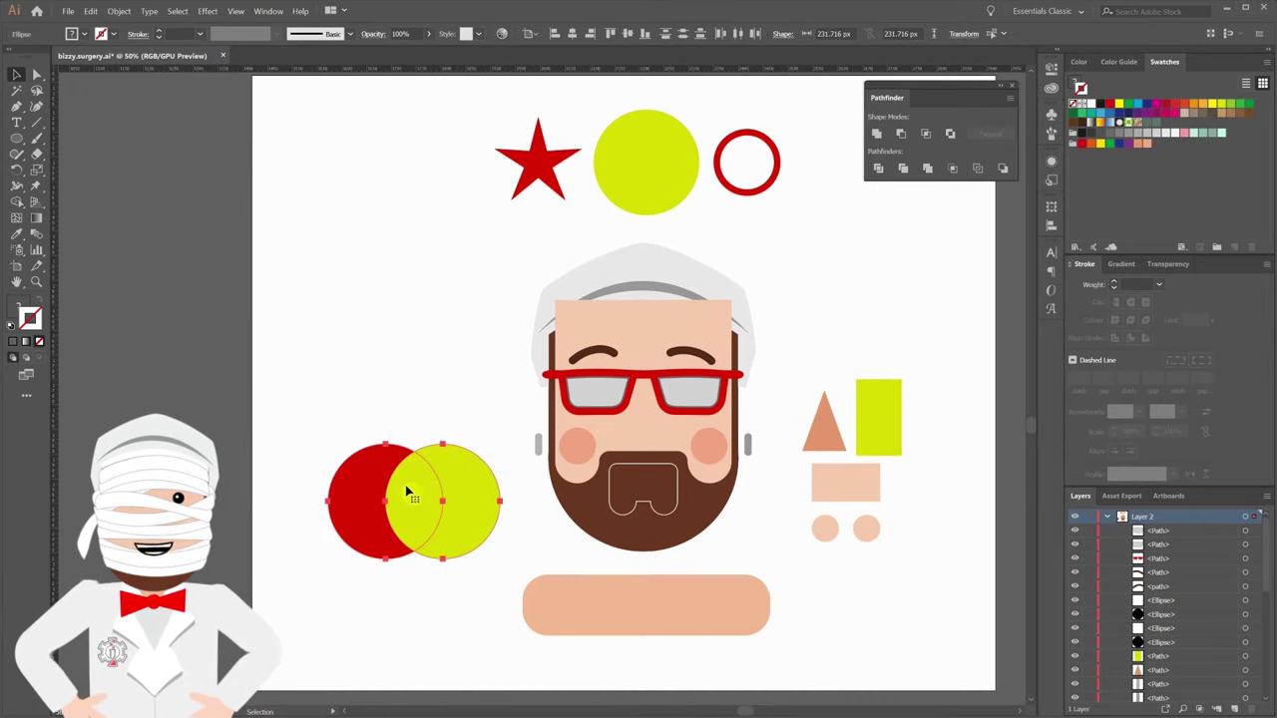
pyautogui.click(450, 421)
pyautogui.click(450, 476)
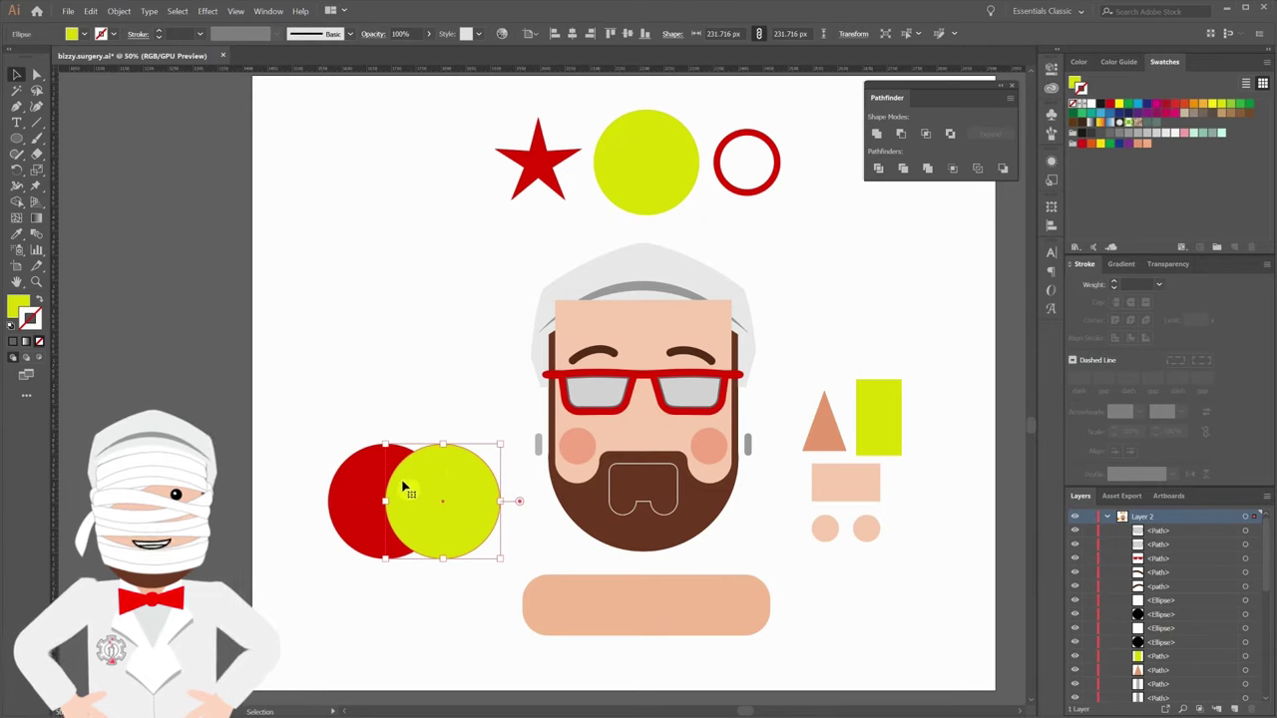
pyautogui.click(368, 488)
pyautogui.hotkey('ctrl', 'shift', 'z')
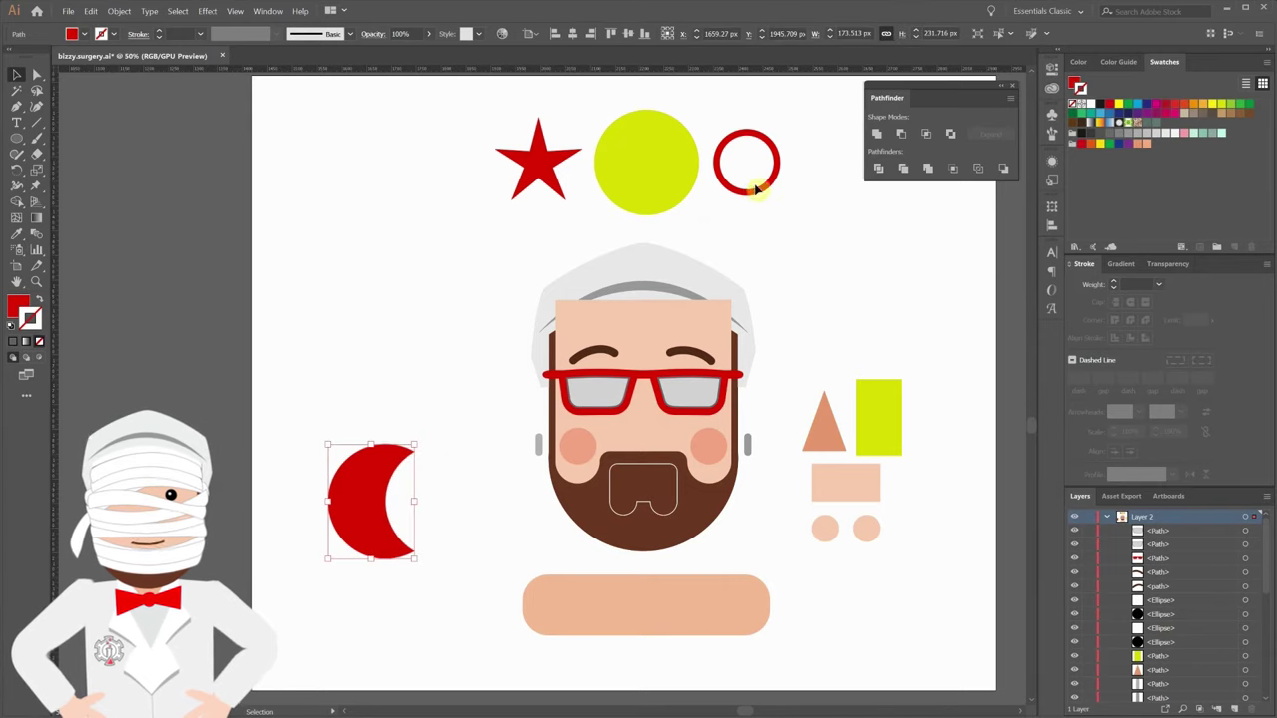
pyautogui.hotkey('ctrl', 'z')
pyautogui.click(462, 379)
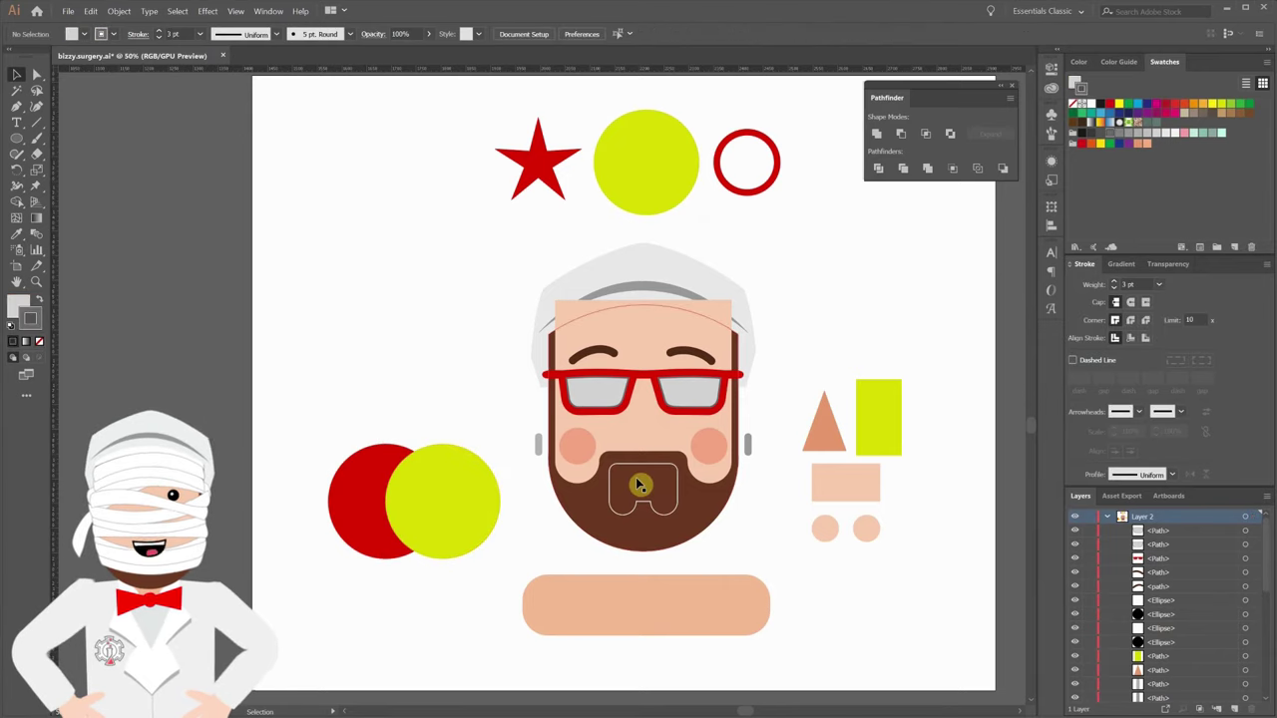
# Try moving both grey lenses down off the red frame, and undo the move.
pyautogui.click(606, 395)
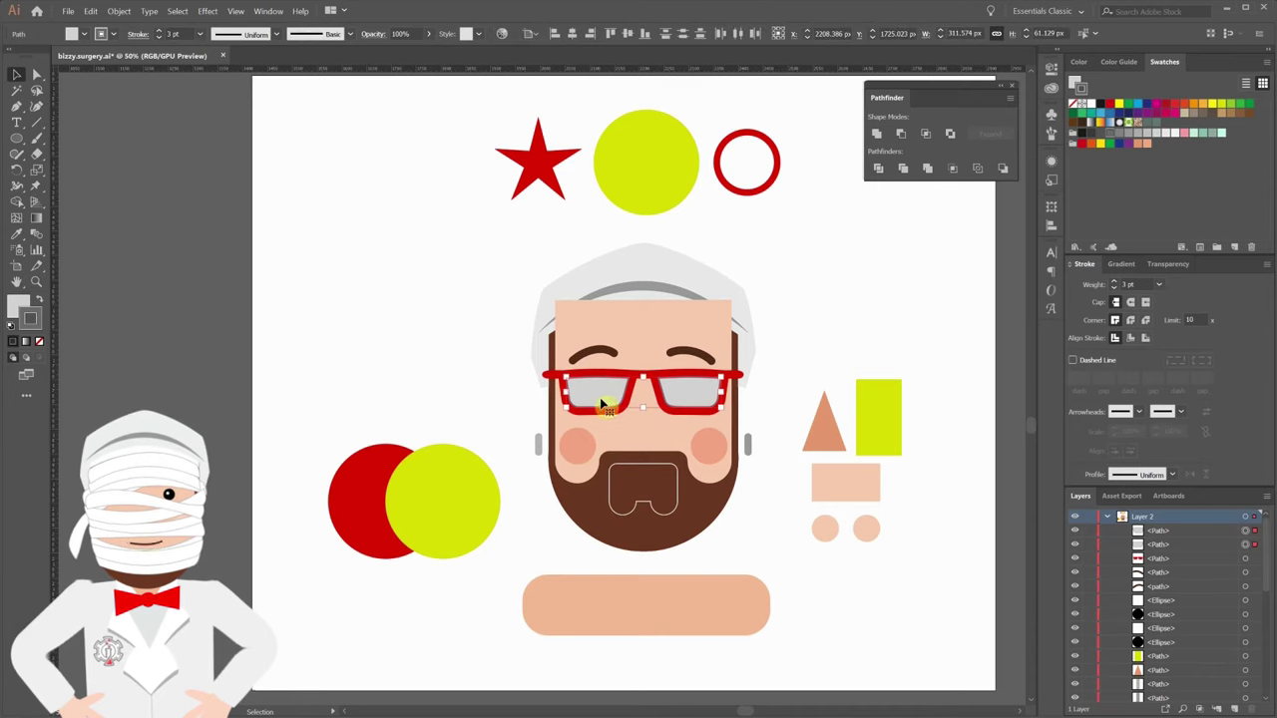
pyautogui.moveTo(602, 401); pyautogui.dragTo(600, 419)
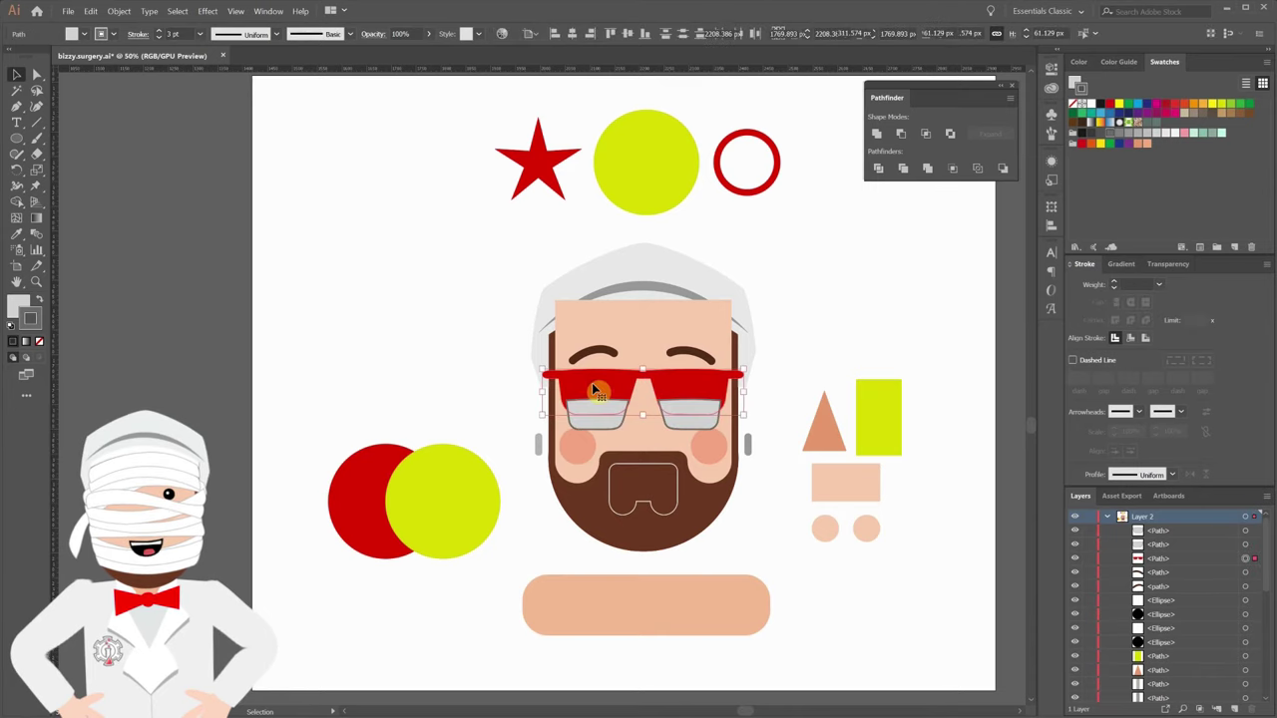
pyautogui.click(626, 396)
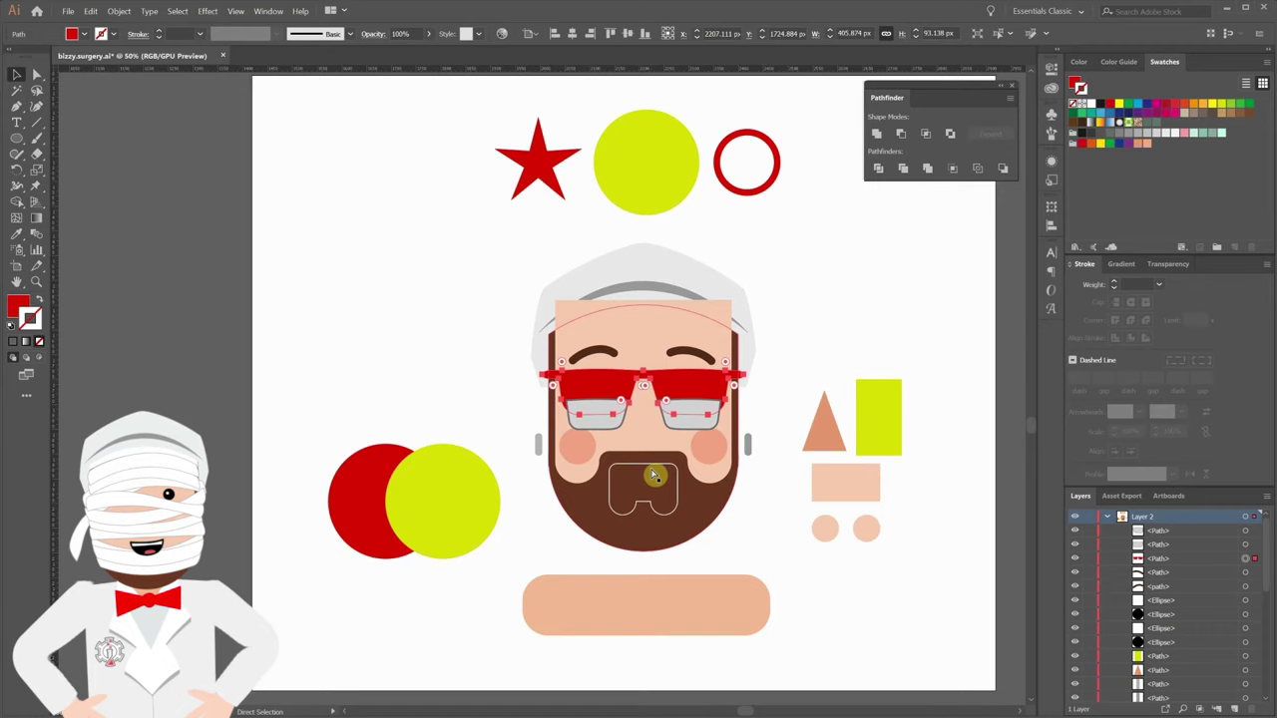
pyautogui.hotkey('ctrl', 'z')
# Group the two grey lenses and subtract the group from the red glasses frame with Minus Front.
pyautogui.click(693, 396)
pyautogui.keyDown('shift'); pyautogui.click(611, 401); pyautogui.keyUp('shift')
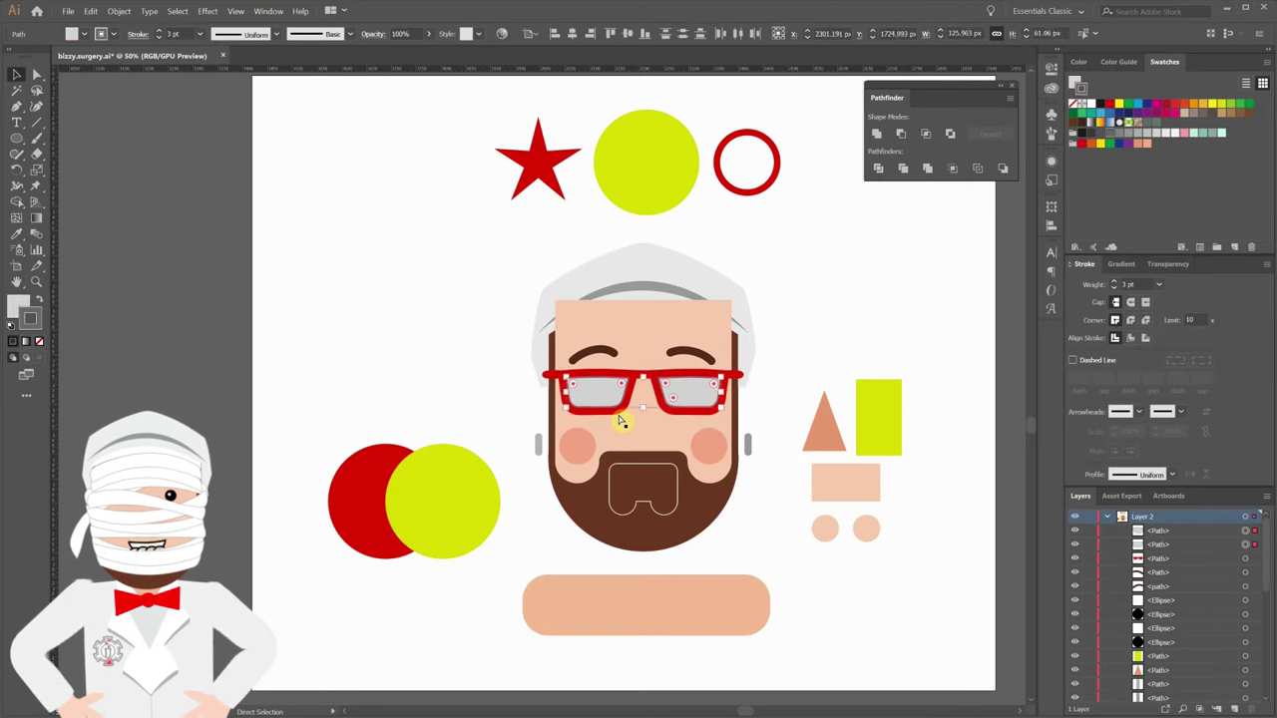
pyautogui.hotkey('ctrl', 'g')
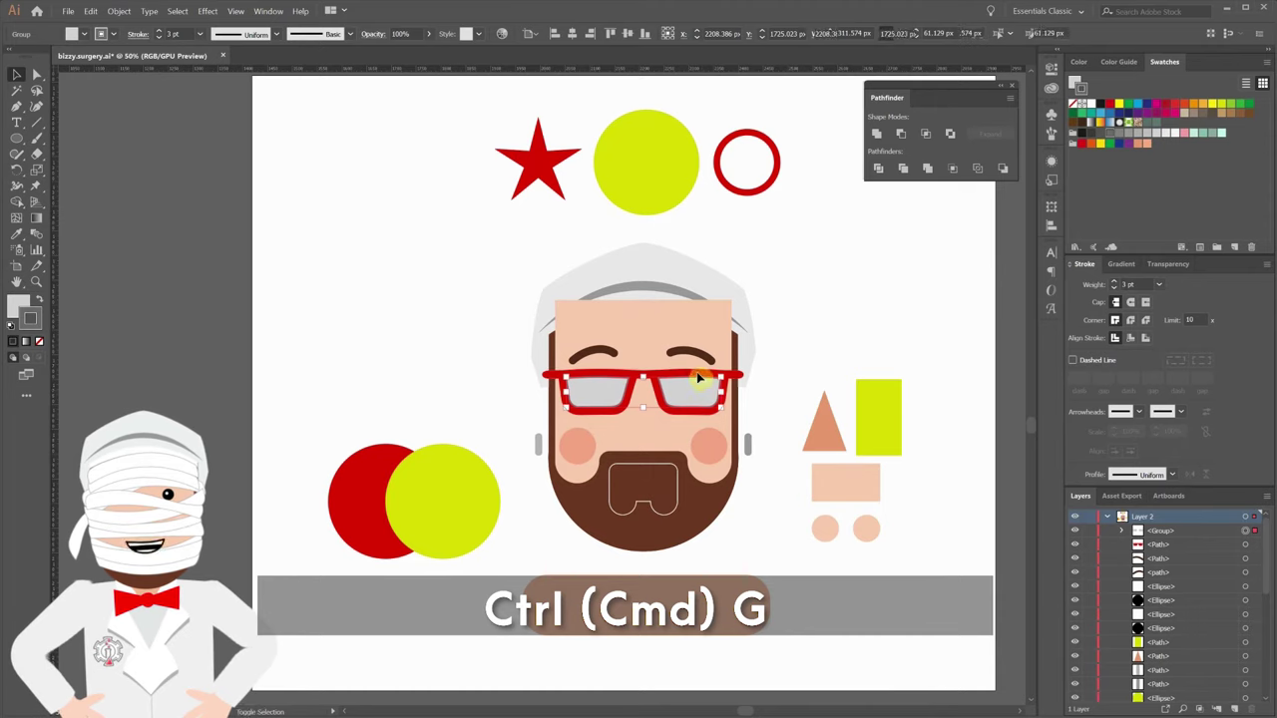
pyautogui.keyDown('shift'); pyautogui.click(704, 374); pyautogui.keyUp('shift')
pyautogui.click(906, 138)
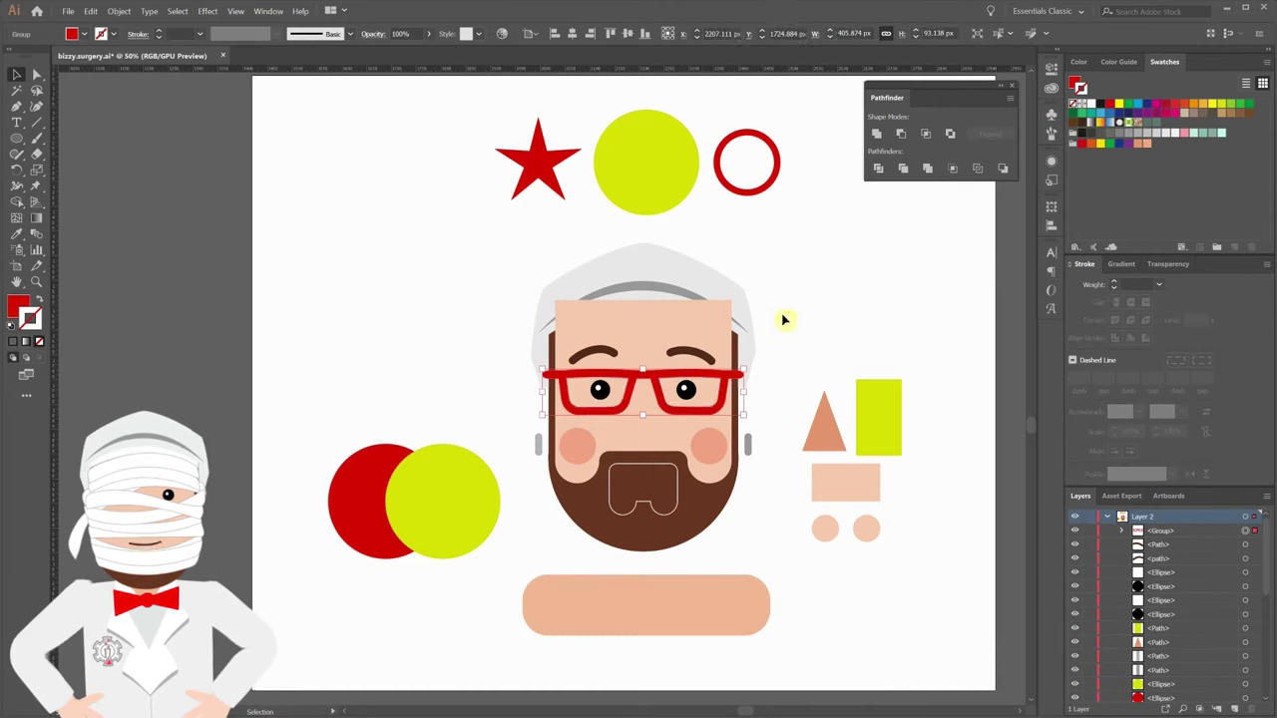
# Move the cut-out glasses partly off the face to inspect the lens openings, and return them over the eyes.
pyautogui.moveTo(654, 372); pyautogui.dragTo(520, 317)
pyautogui.scroll(2, 475, 321)
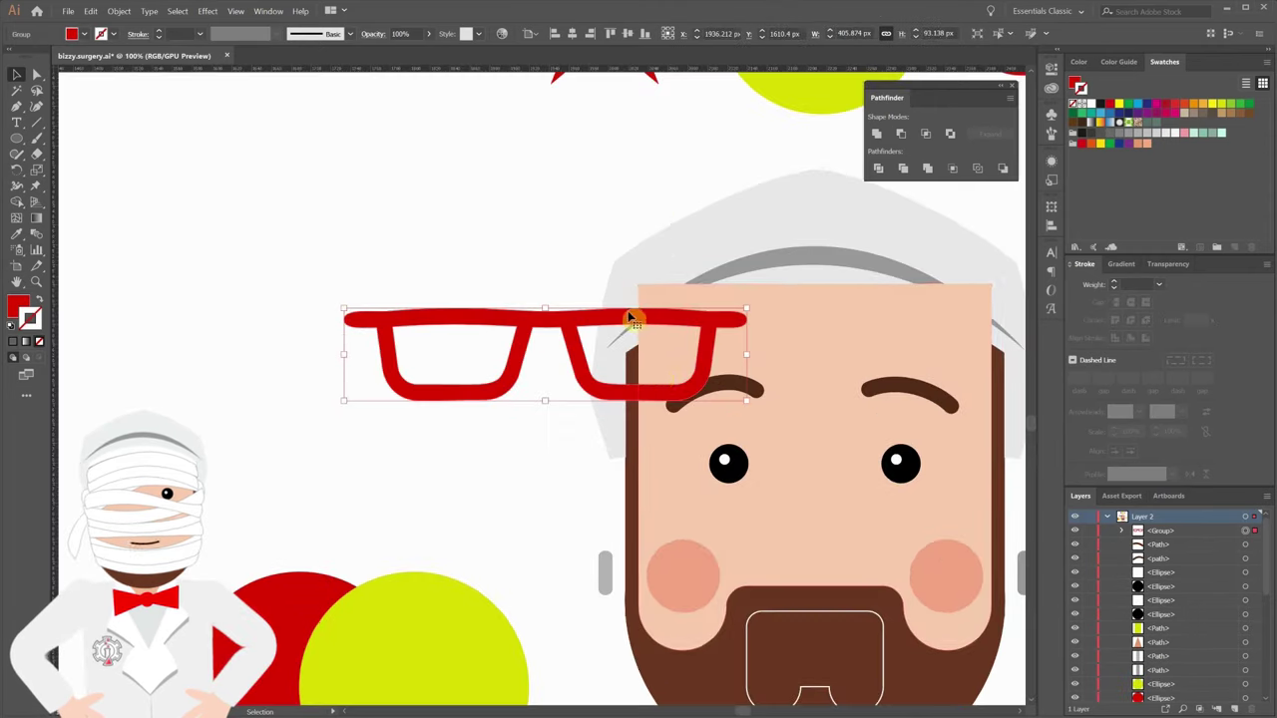
pyautogui.scroll(-2, 716, 373)
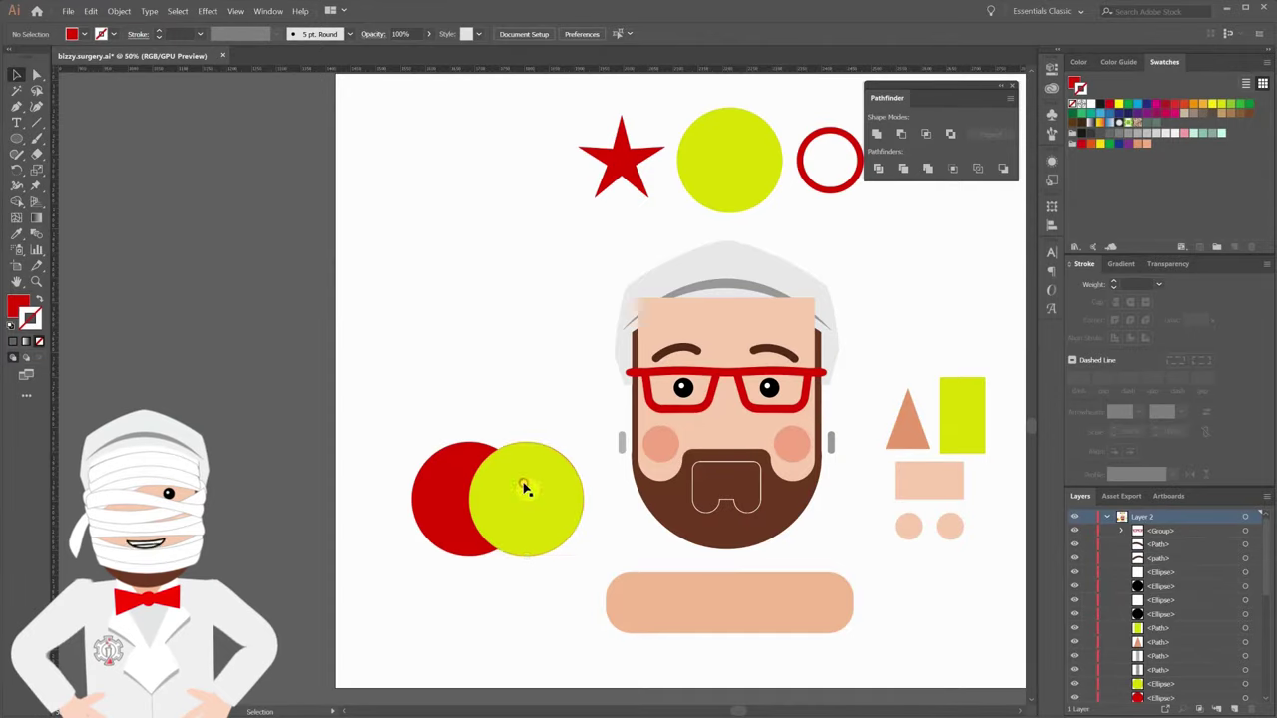
# Try intersecting the overlapping red and lime green circles, and undo the operation.
pyautogui.click(598, 361)
pyautogui.keyDown('shift'); pyautogui.click(448, 482); pyautogui.keyUp('shift')
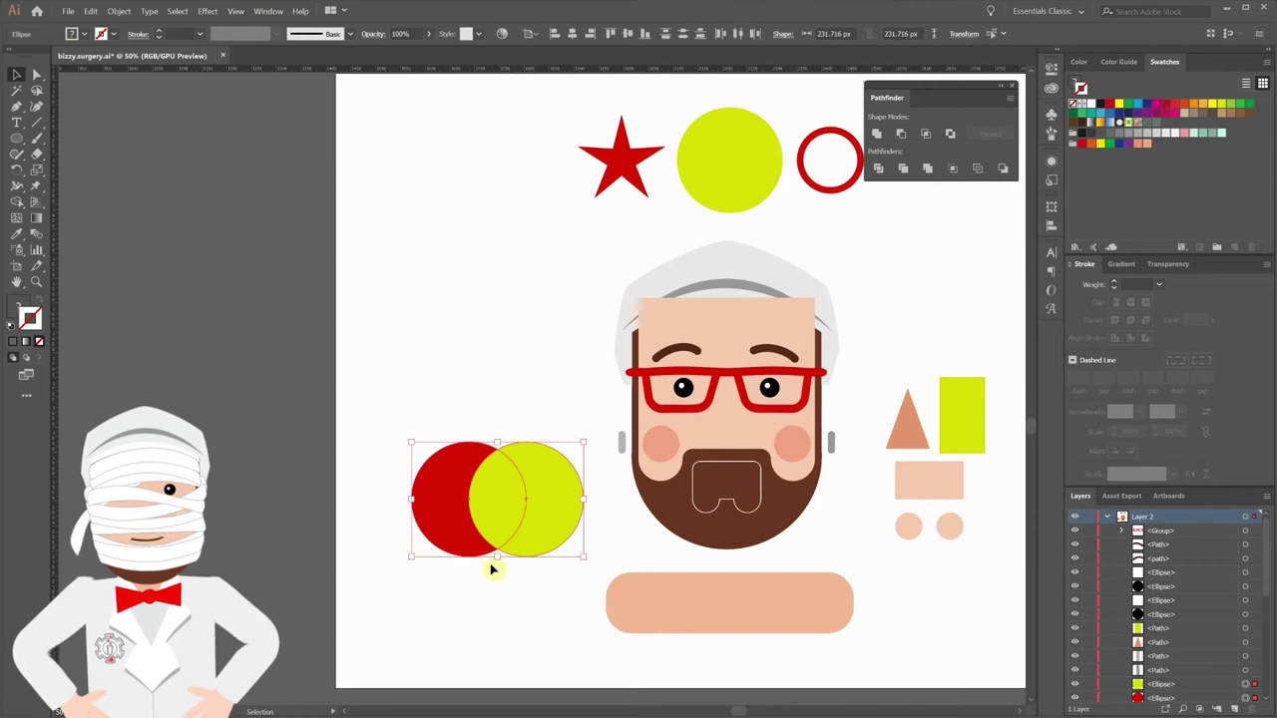
pyautogui.click(927, 134)
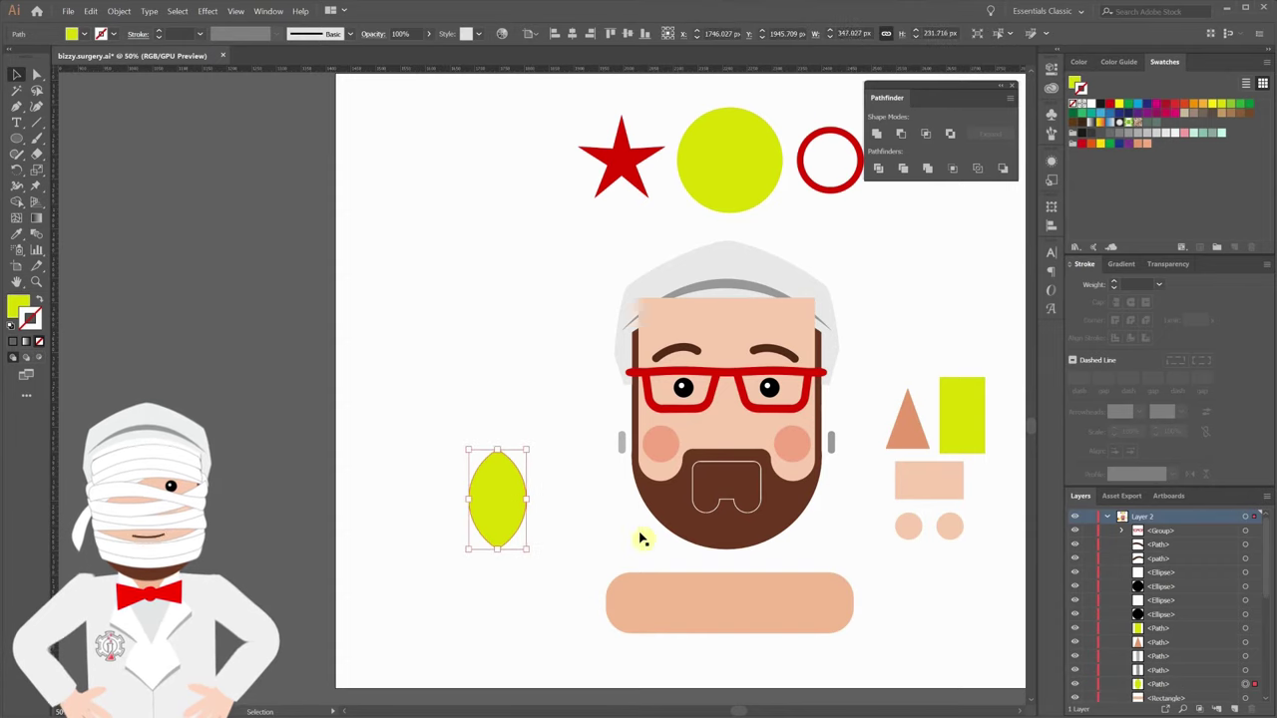
pyautogui.press('a')
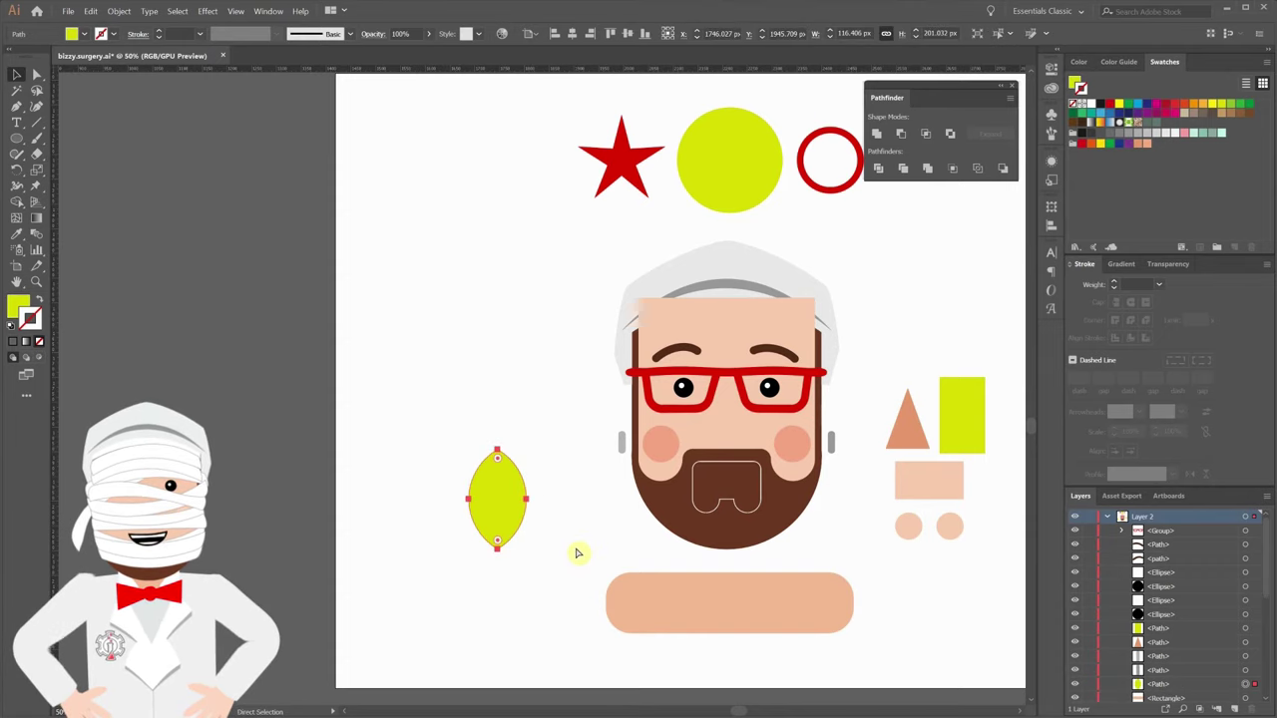
pyautogui.hotkey('ctrl', 'z')
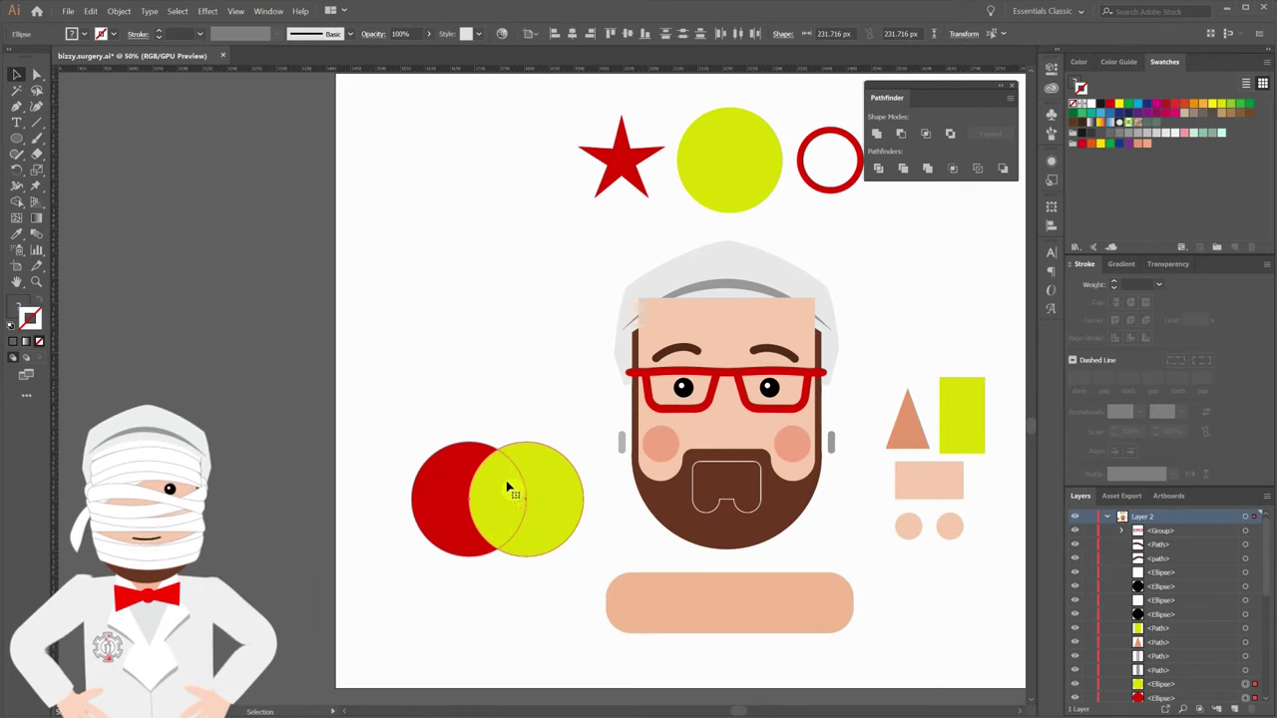
pyautogui.click(518, 420)
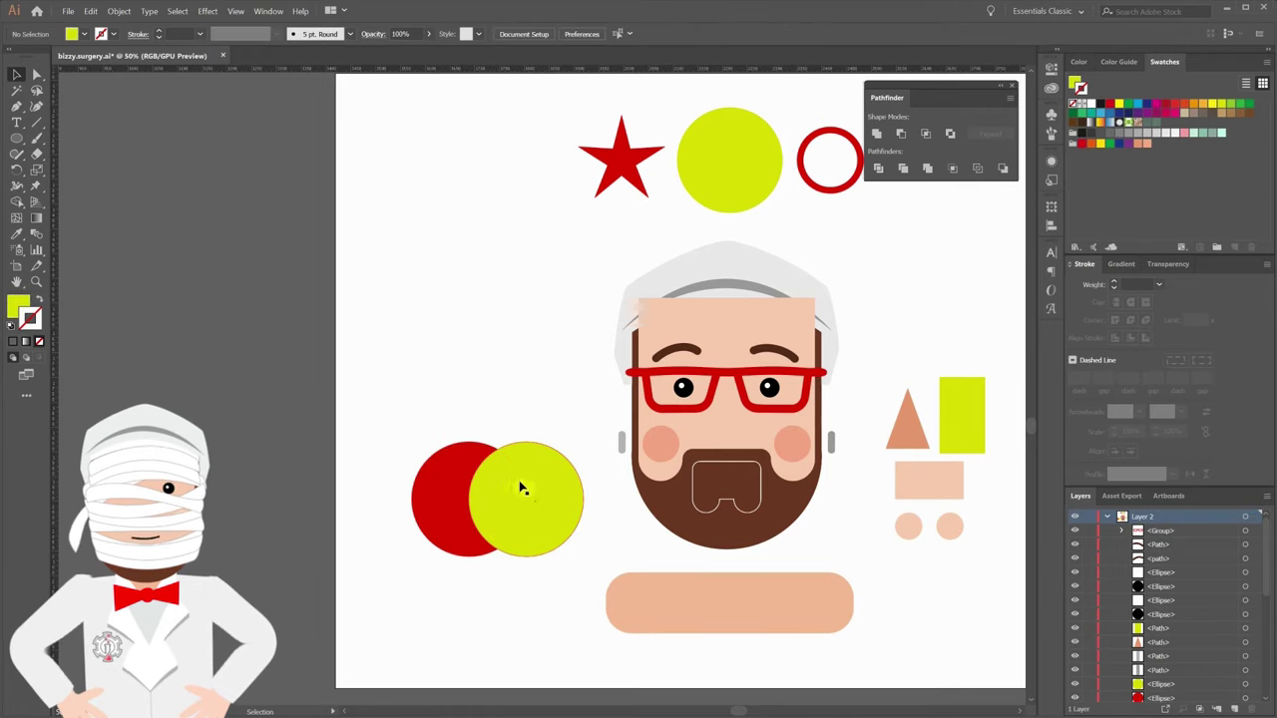
pyautogui.hscroll(2, 741, 336)
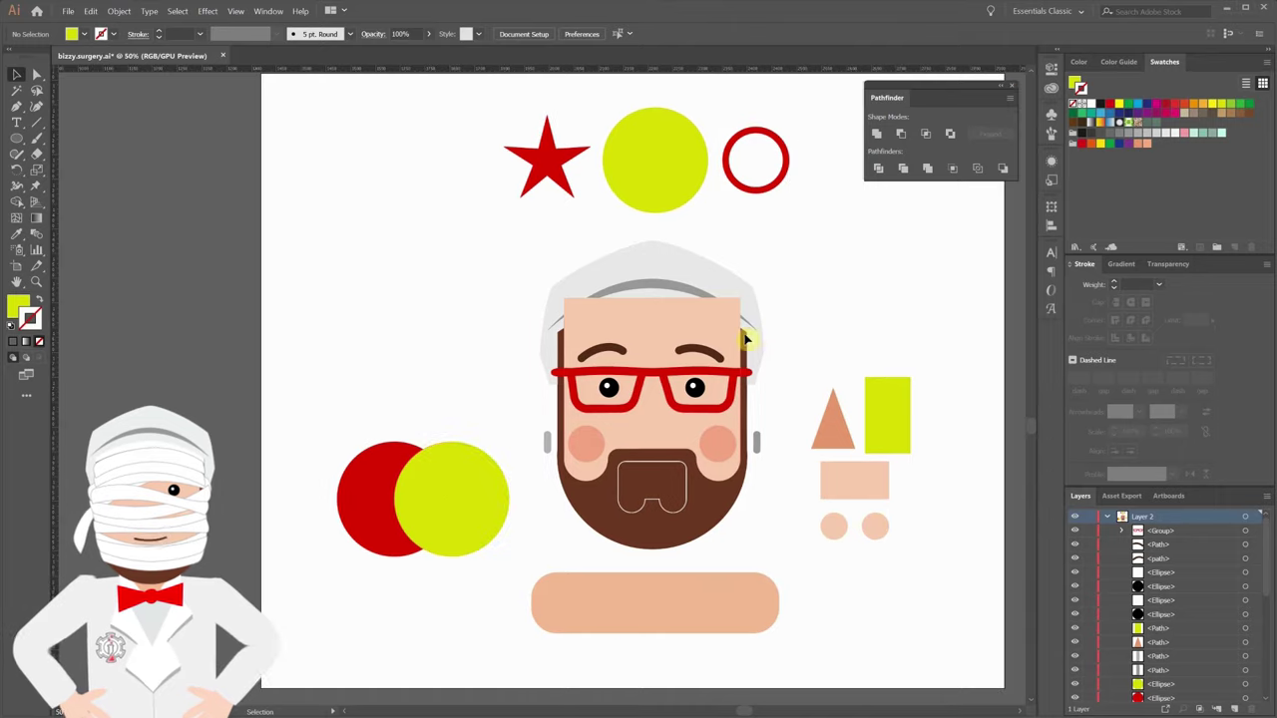
# Try moving the skin-coloured face shape off-centre over the brown head shape, and undo the move.
pyautogui.click(669, 329)
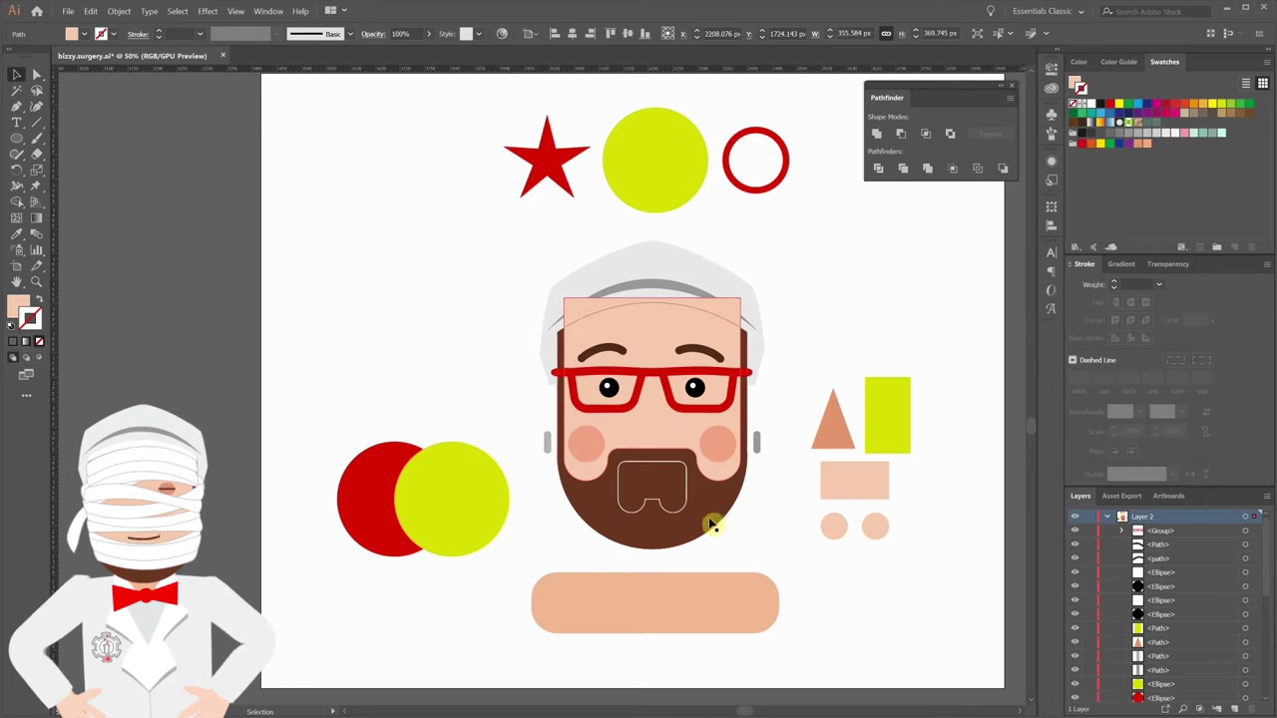
pyautogui.moveTo(643, 335); pyautogui.dragTo(663, 367)
pyautogui.click(636, 319)
pyautogui.keyDown('shift'); pyautogui.click(671, 330); pyautogui.keyUp('shift')
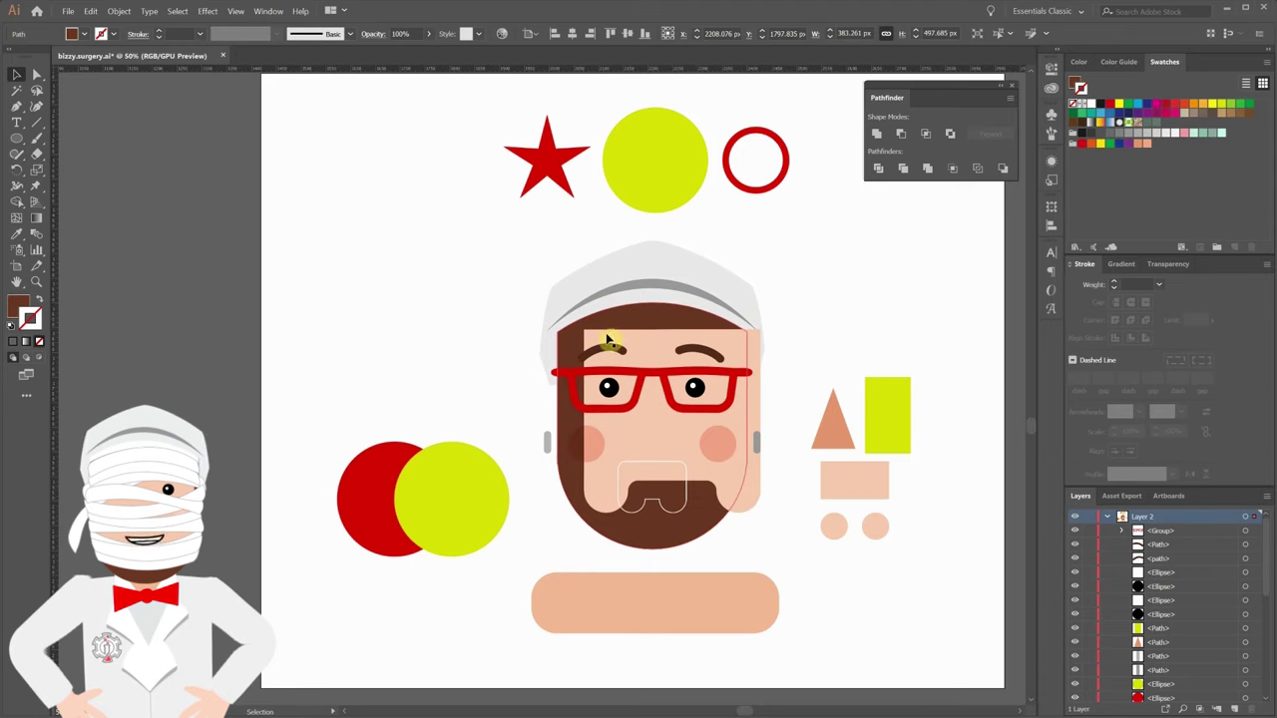
pyautogui.hotkey('ctrl', 'z')
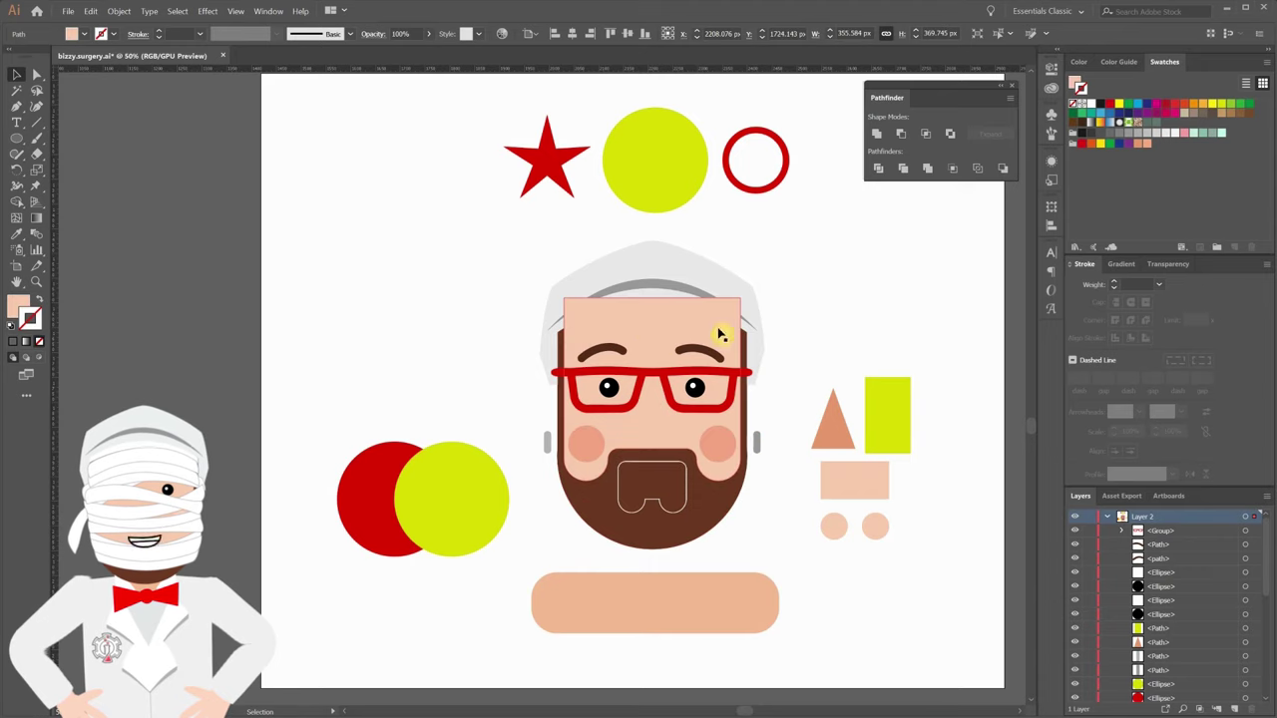
# Trim the skin-coloured face shape to the rounded head outline by intersecting it with a copy of the brown head shape.
pyautogui.click(708, 539)
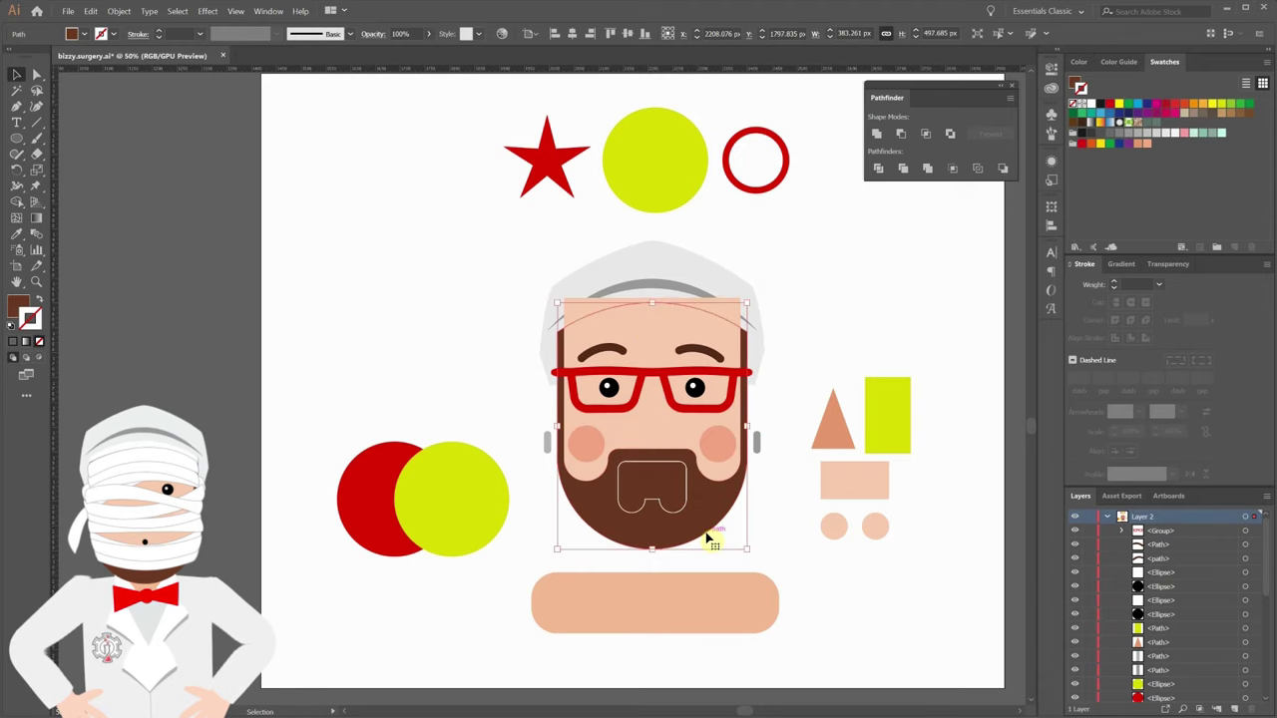
pyautogui.keyDown('shift'); pyautogui.click(698, 320); pyautogui.keyUp('shift')
pyautogui.click(904, 134)
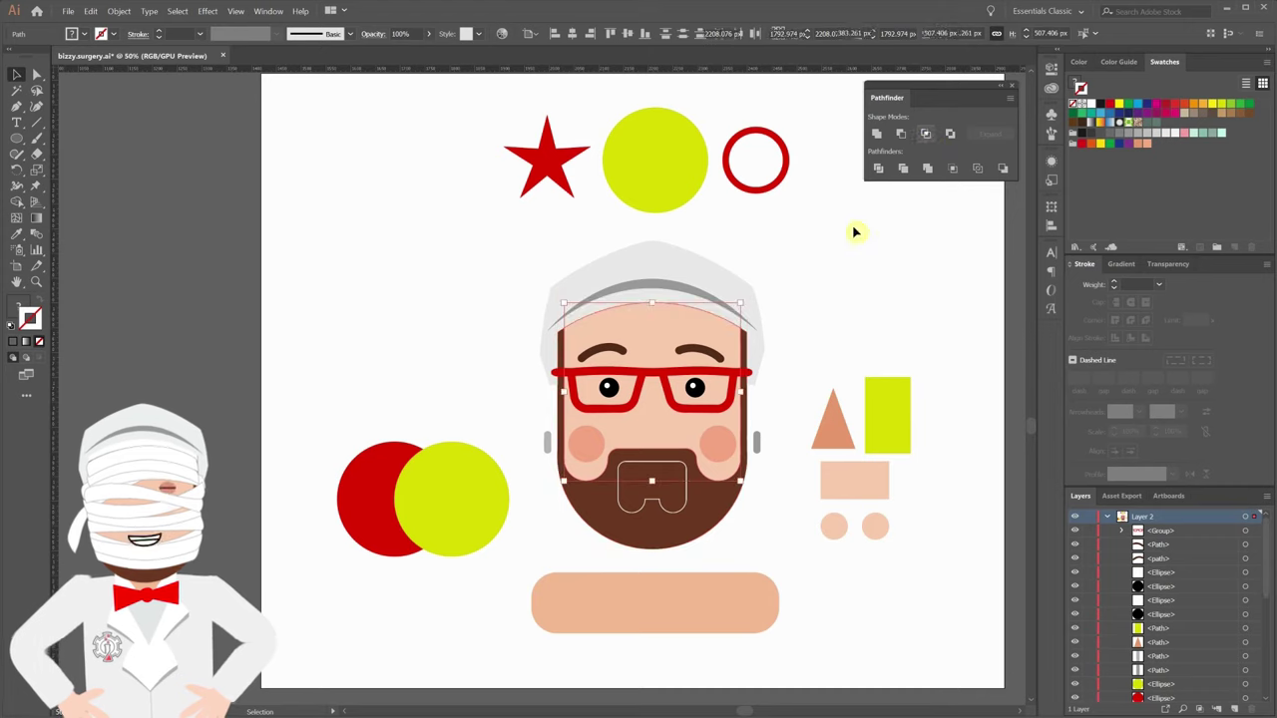
# Move the trimmed face shape up and off the head to inspect its curved top edge, and undo the move.
pyautogui.click(852, 230)
pyautogui.click(664, 318)
pyautogui.moveTo(659, 326); pyautogui.dragTo(584, 273)
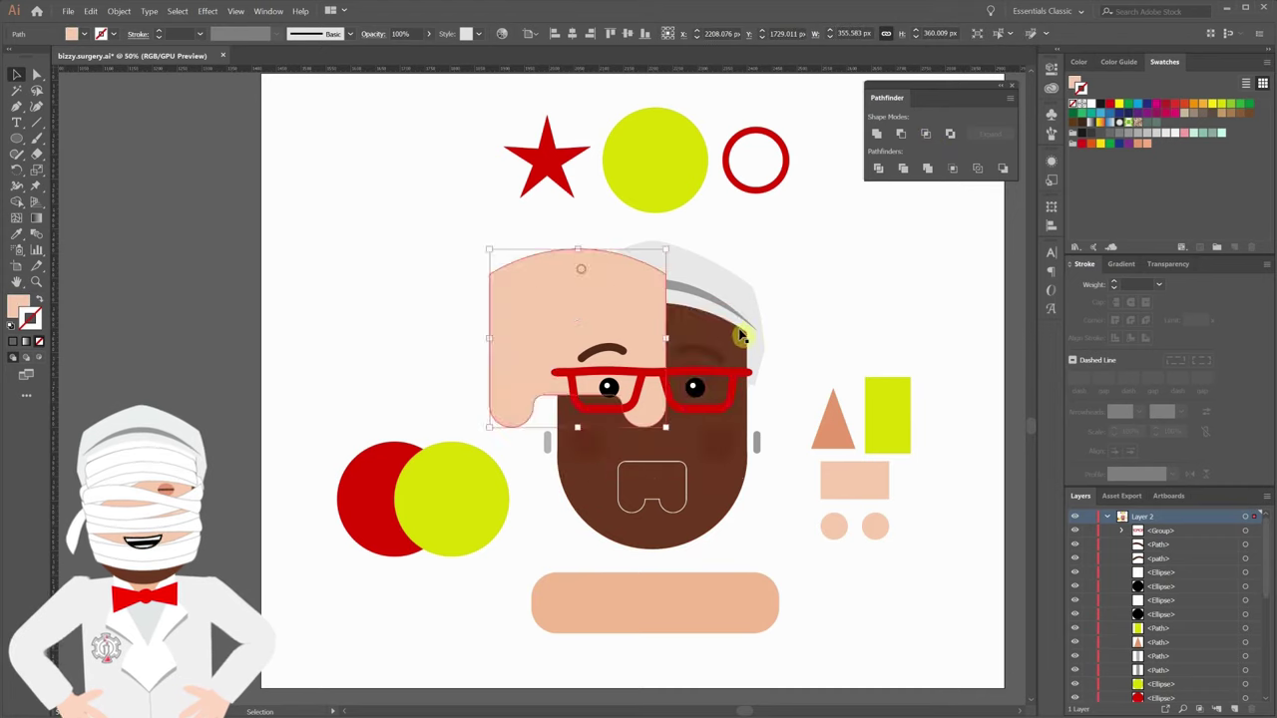
pyautogui.hotkey('ctrl', 'z')
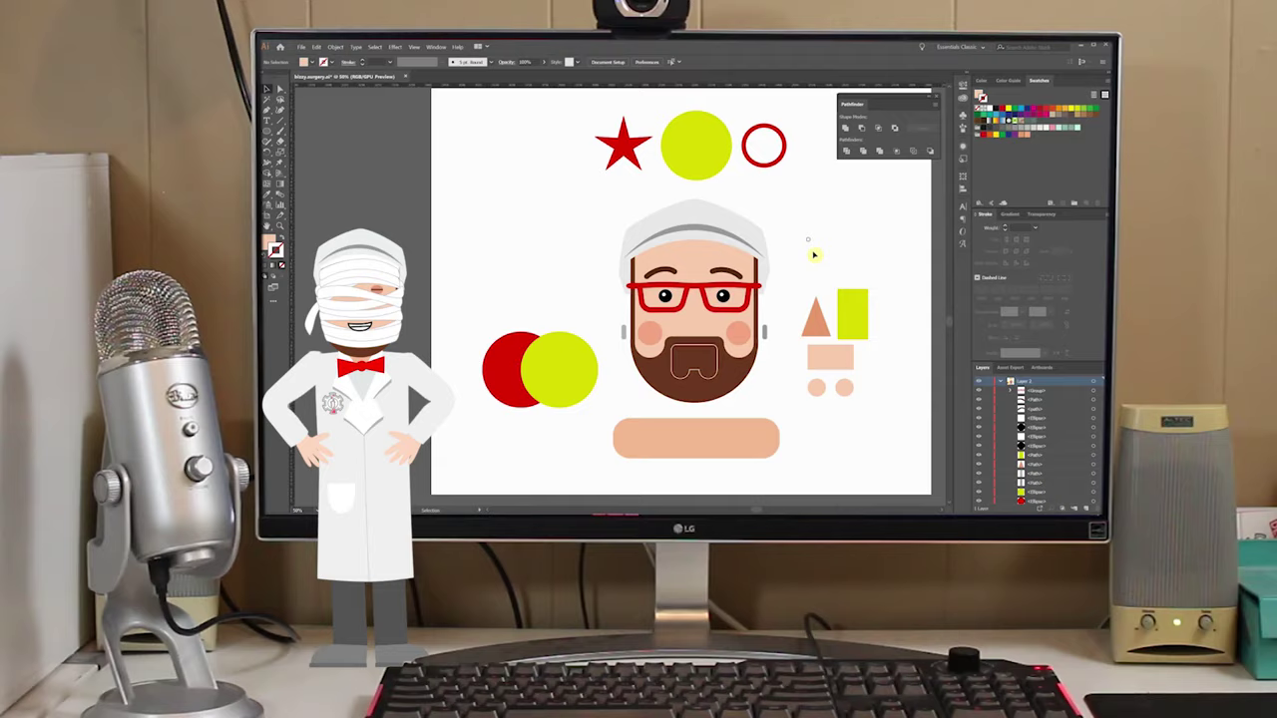
pyautogui.click(848, 480)
pyautogui.click(824, 404)
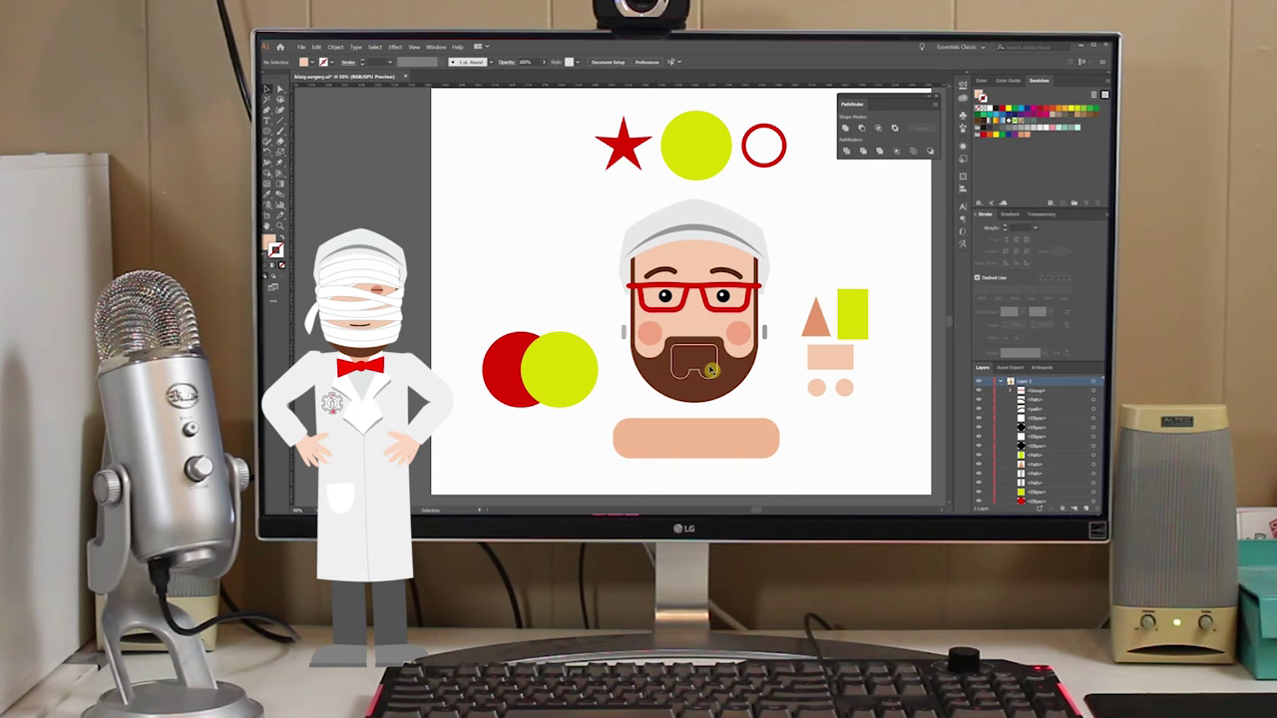
pyautogui.click(816, 388)
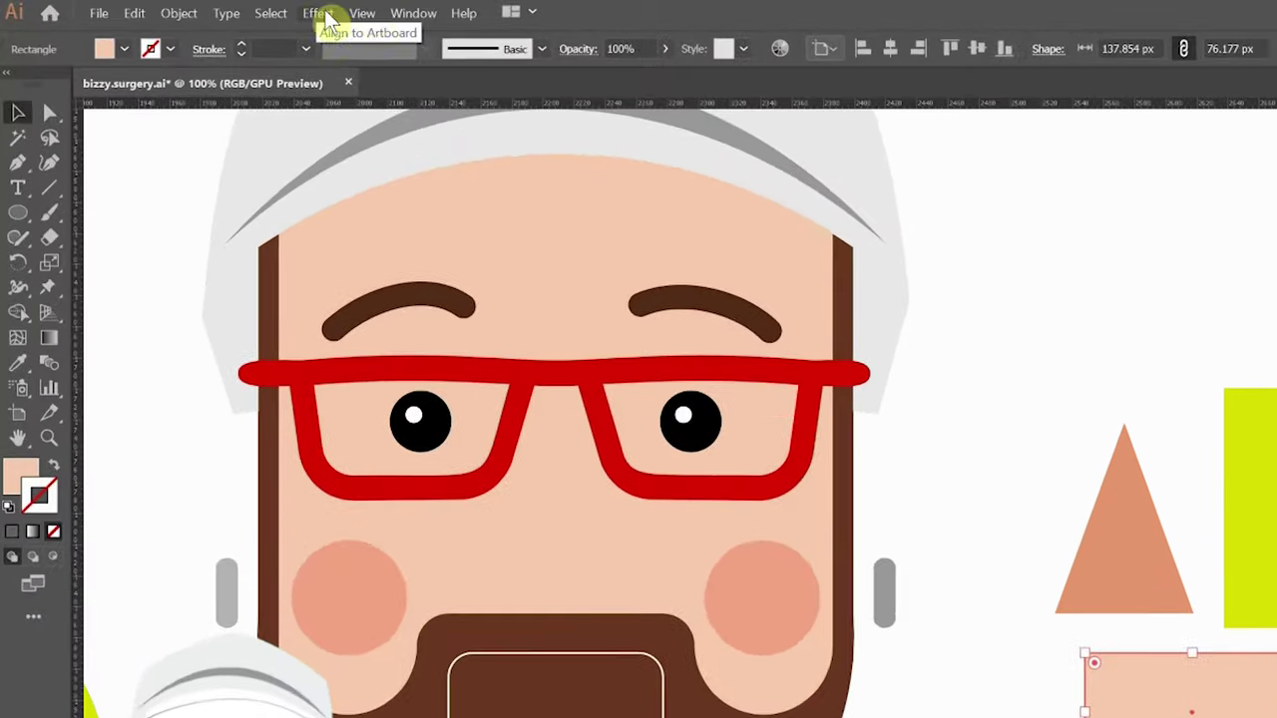
pyautogui.click(364, 14)
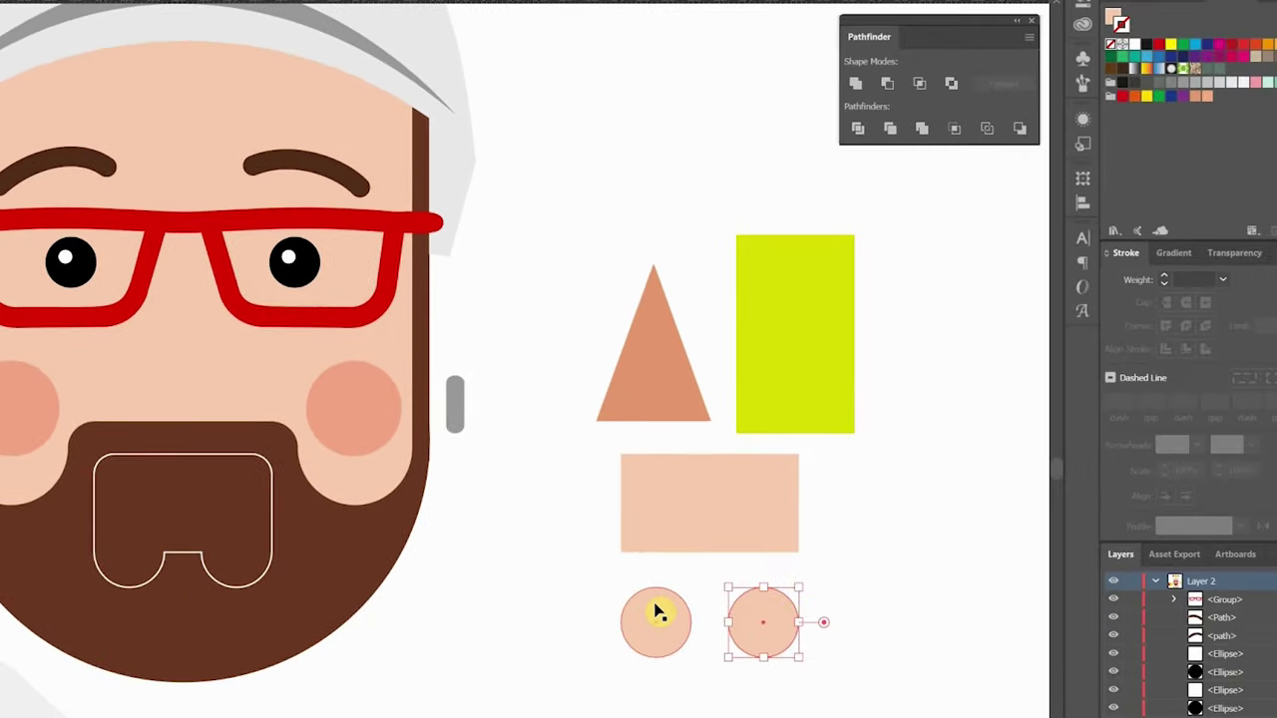
# Move both small peach circles straight up about 55 px so their centres sit on the peach rectangle's lower edge.
pyautogui.keyDown('shift'); pyautogui.click(655, 610); pyautogui.keyUp('shift')
pyautogui.moveTo(767, 605); pyautogui.dragTo(761, 544)
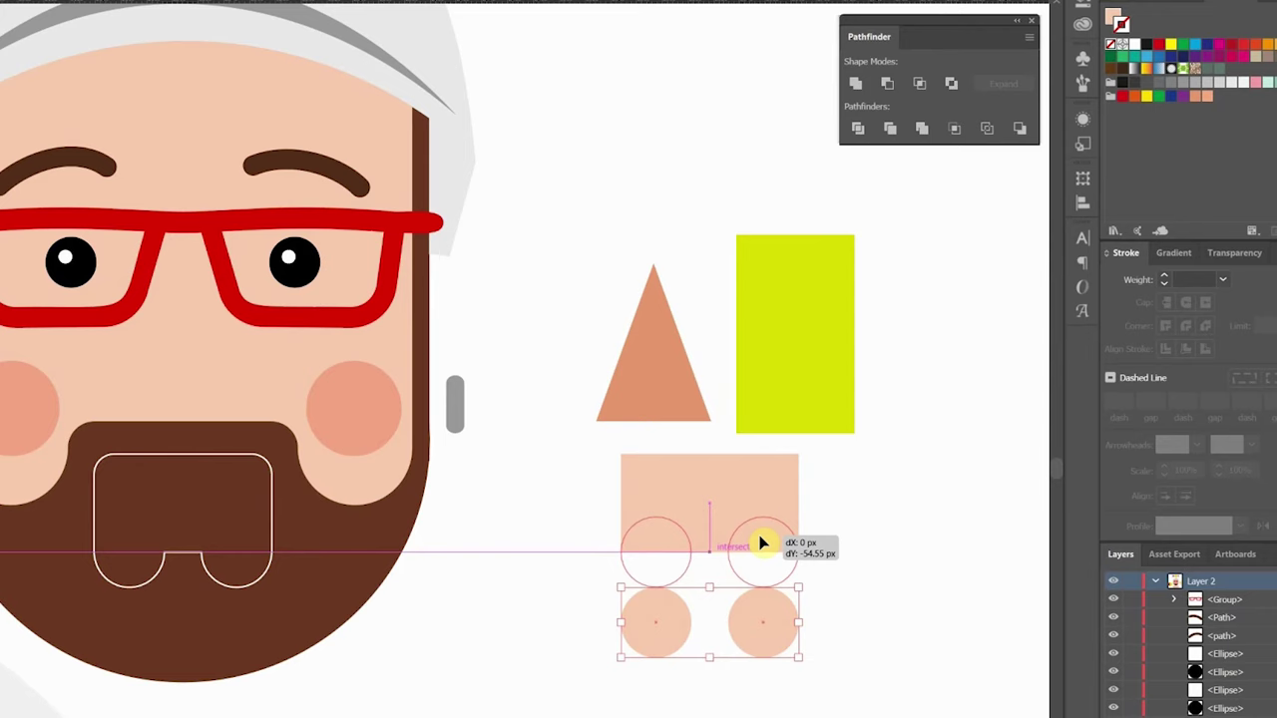
pyautogui.moveTo(761, 544); pyautogui.dragTo(761, 543)
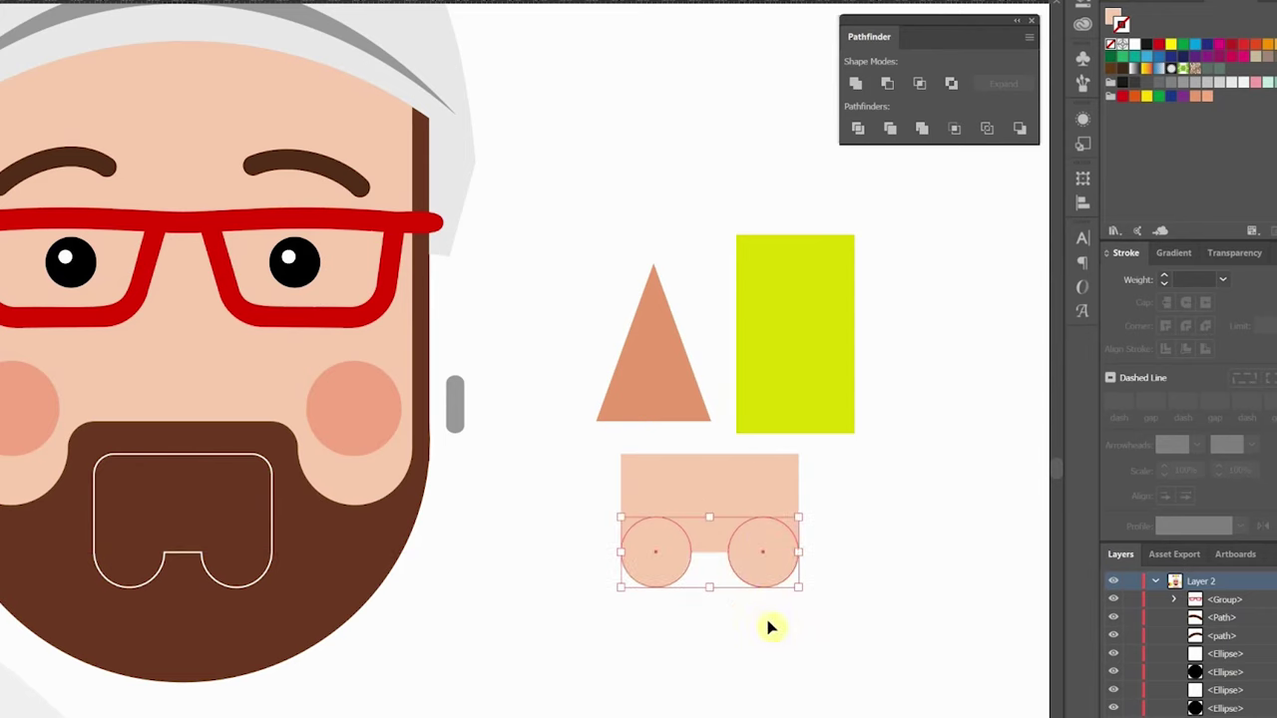
pyautogui.click(769, 620)
pyautogui.click(761, 511)
pyautogui.click(768, 616)
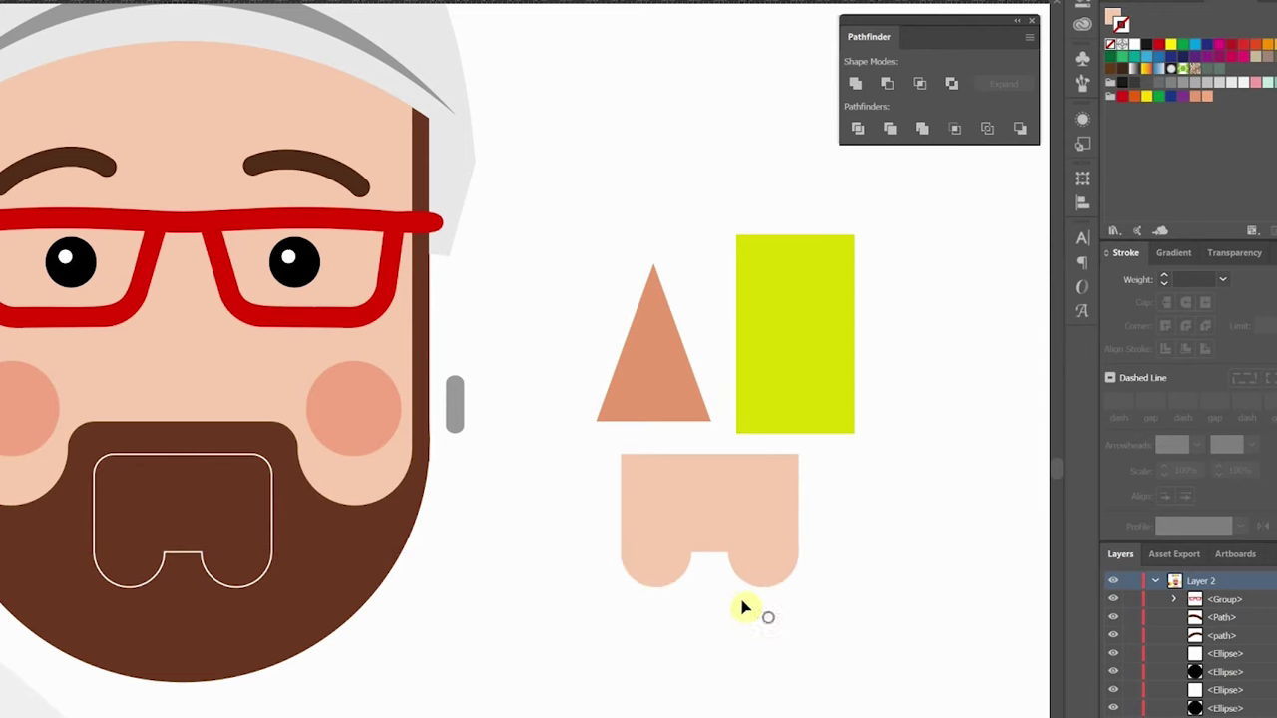
# Try uniting the peach rectangle and the two small circles into one plain shape, and undo the operation.
pyautogui.moveTo(744, 608); pyautogui.dragTo(668, 548)
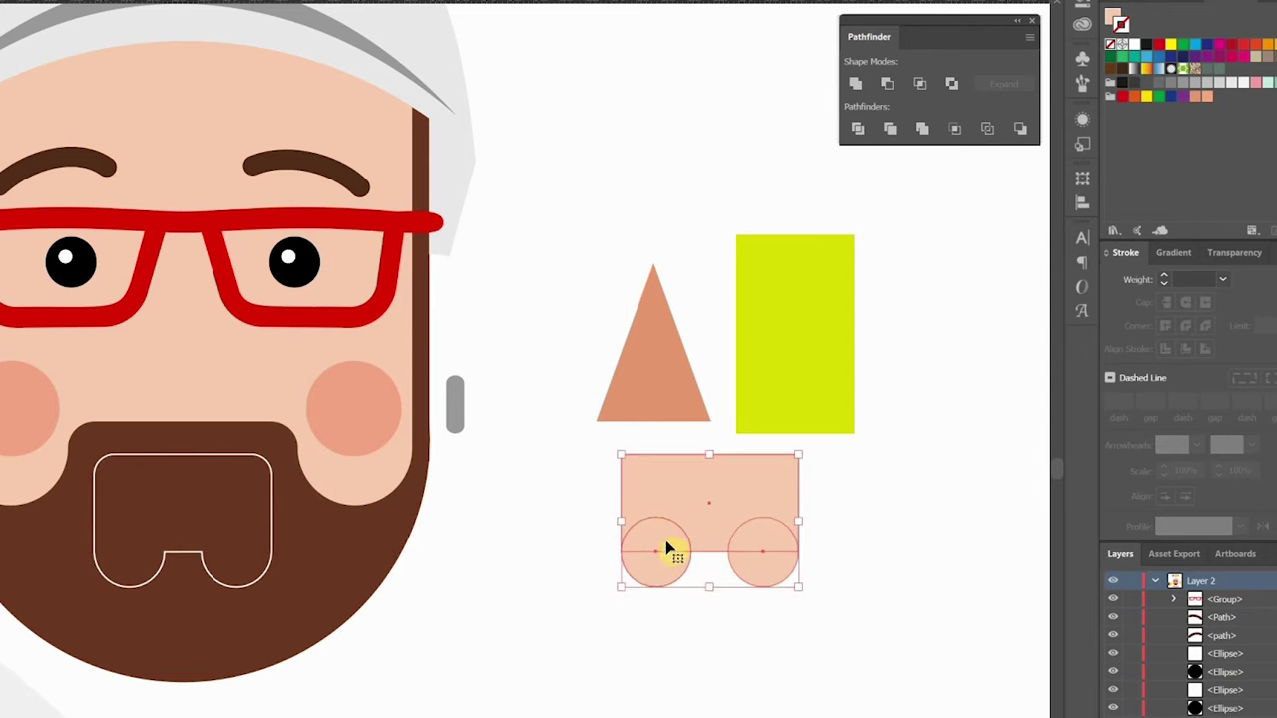
pyautogui.click(856, 84)
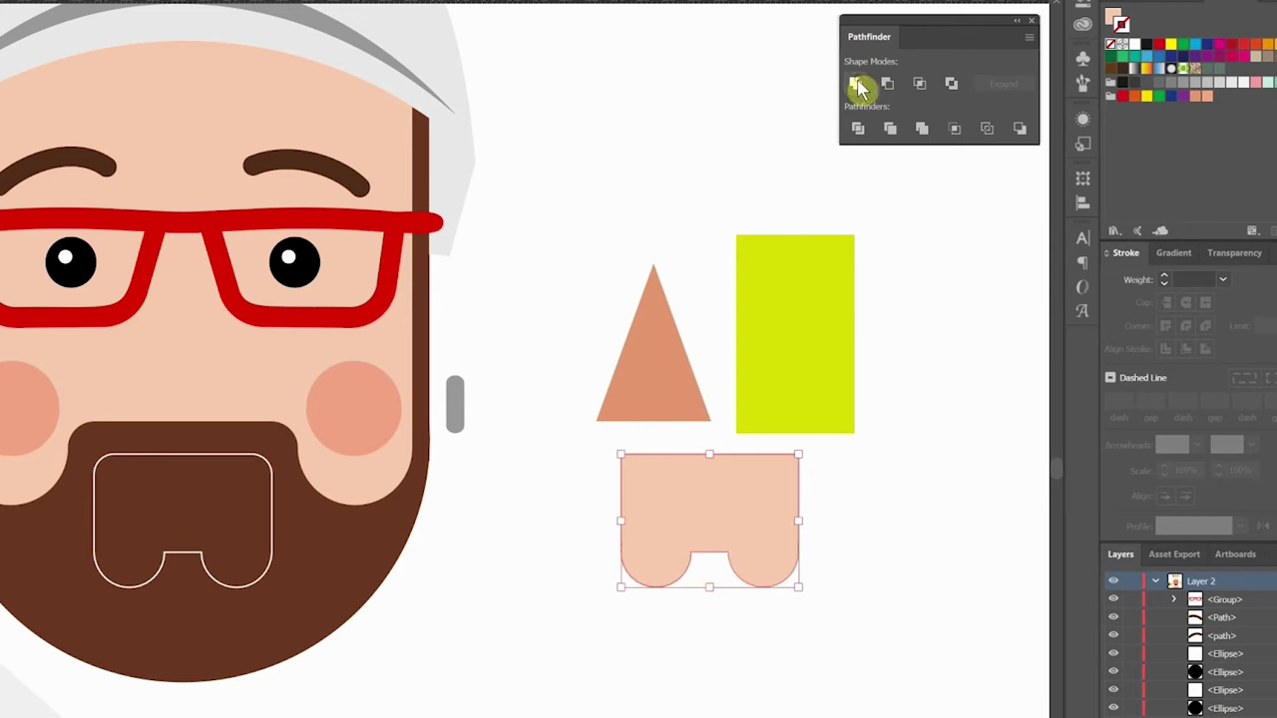
pyautogui.click(848, 586)
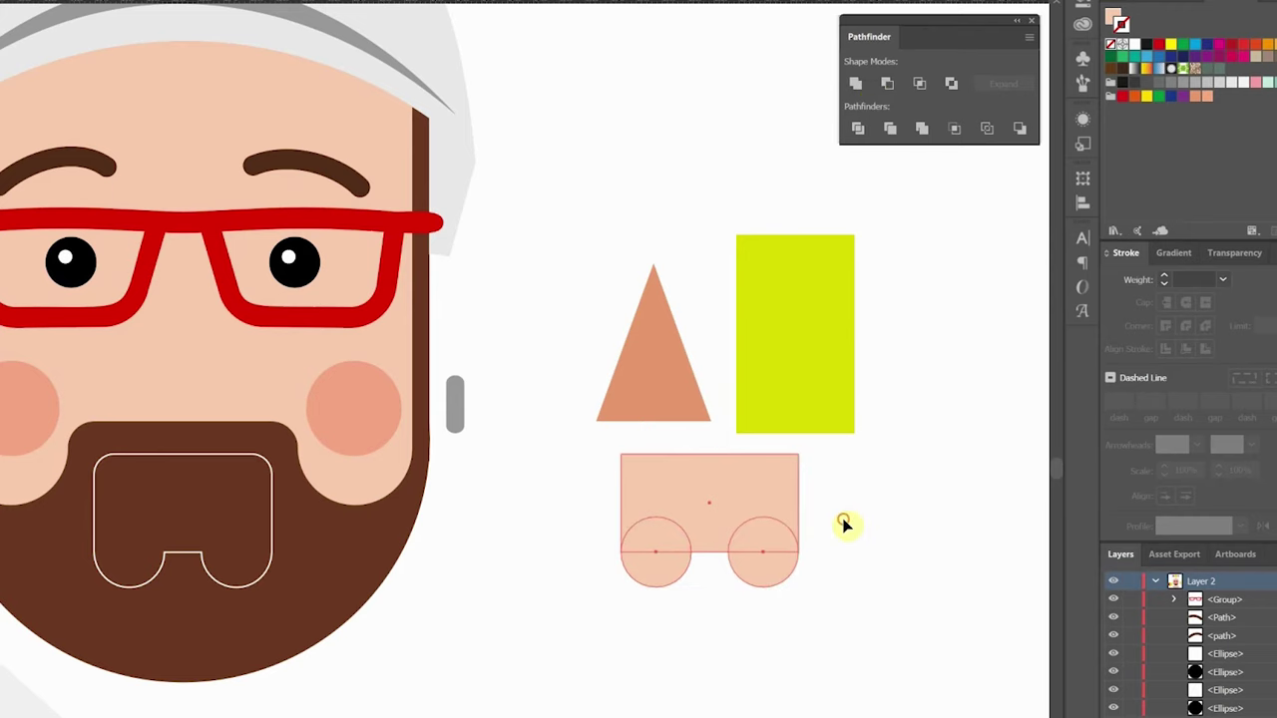
# Unite the peach rectangle and both circles as an editable compound shape, and place it on the white mouth outline in the beard.
pyautogui.moveTo(844, 522); pyautogui.dragTo(781, 624)
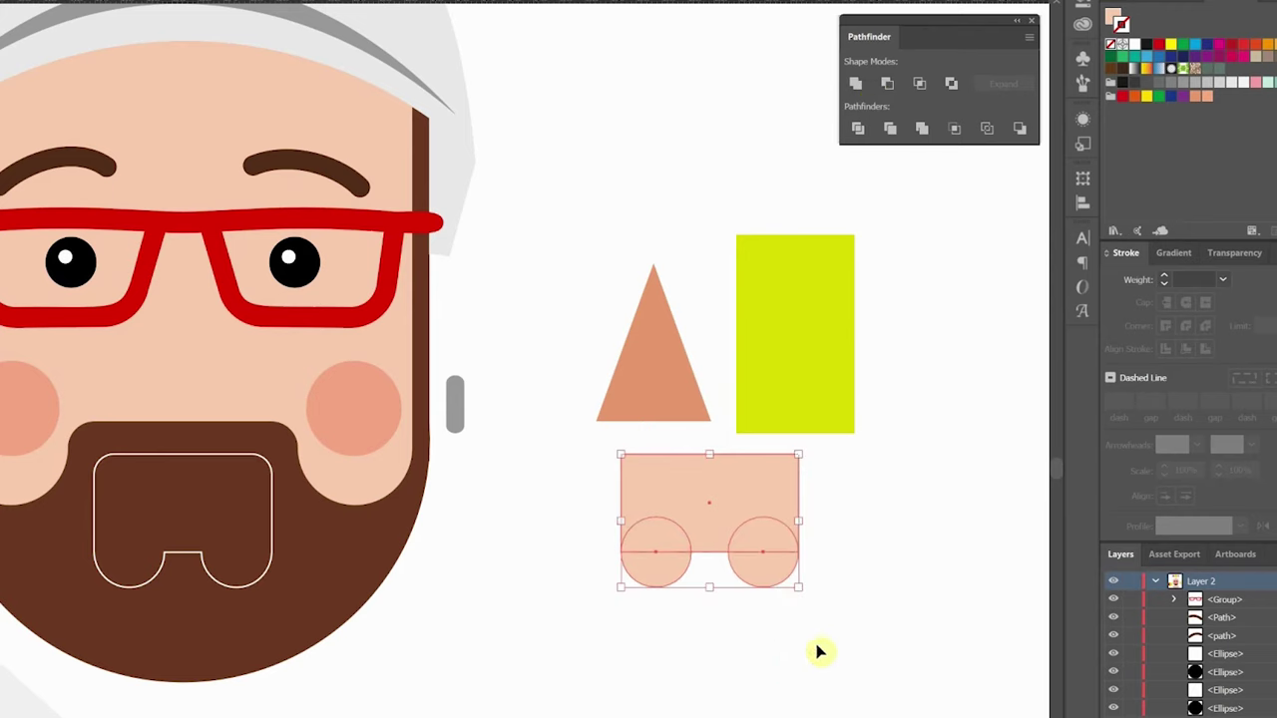
pyautogui.keyDown('alt'); pyautogui.click(855, 84); pyautogui.keyUp('alt')
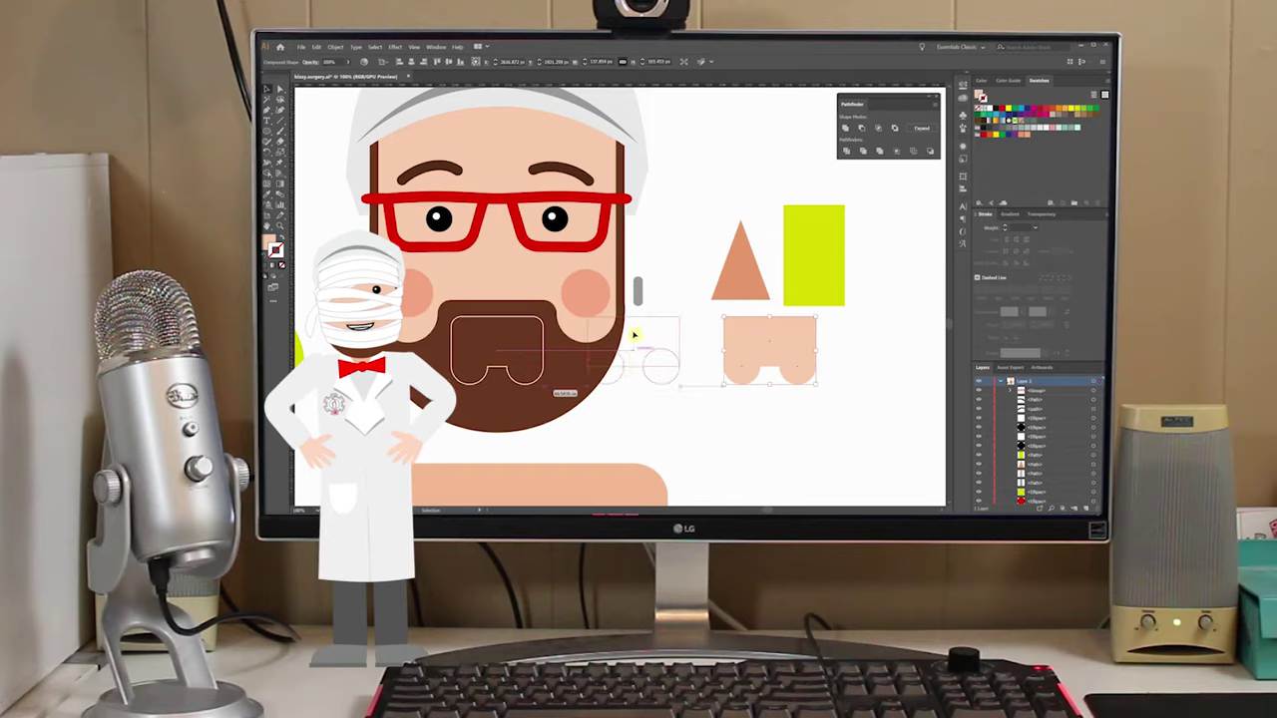
pyautogui.moveTo(635, 335); pyautogui.dragTo(557, 336)
pyautogui.click(722, 579)
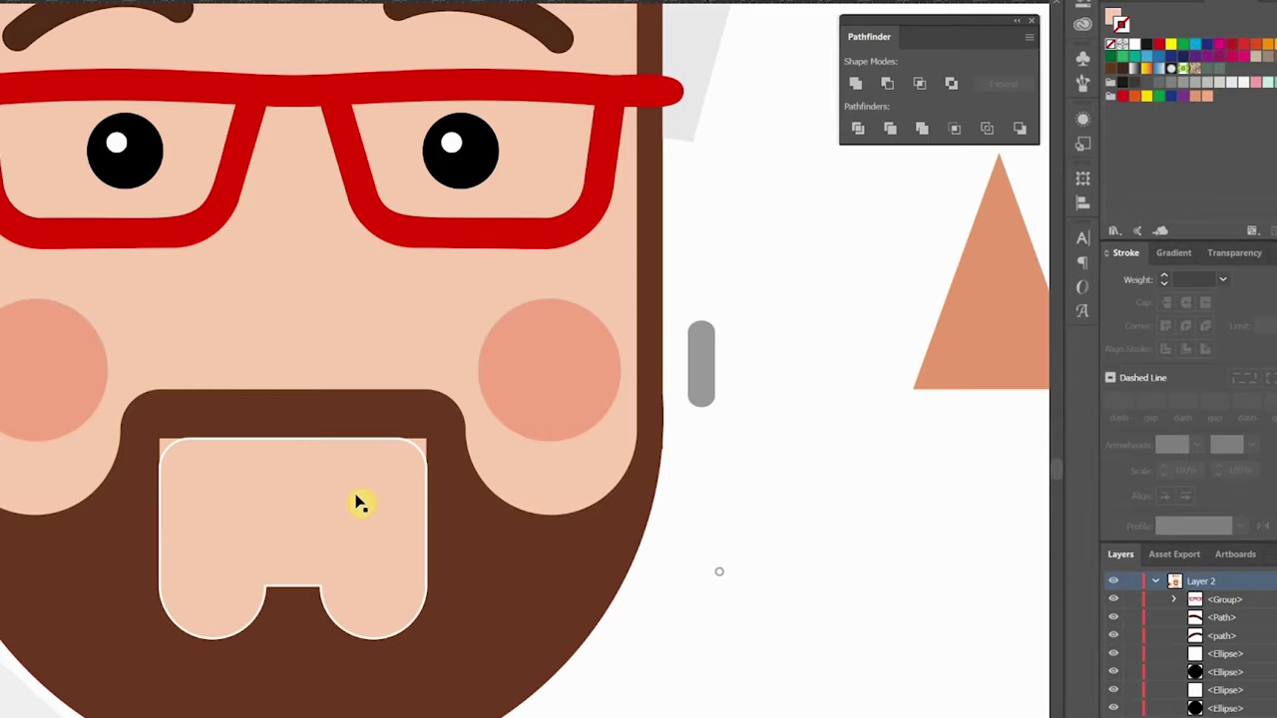
# Round the two upper corners of the mouth shape with the Direct Selection tool to match the white outline.
pyautogui.click(328, 501)
pyautogui.press('a')
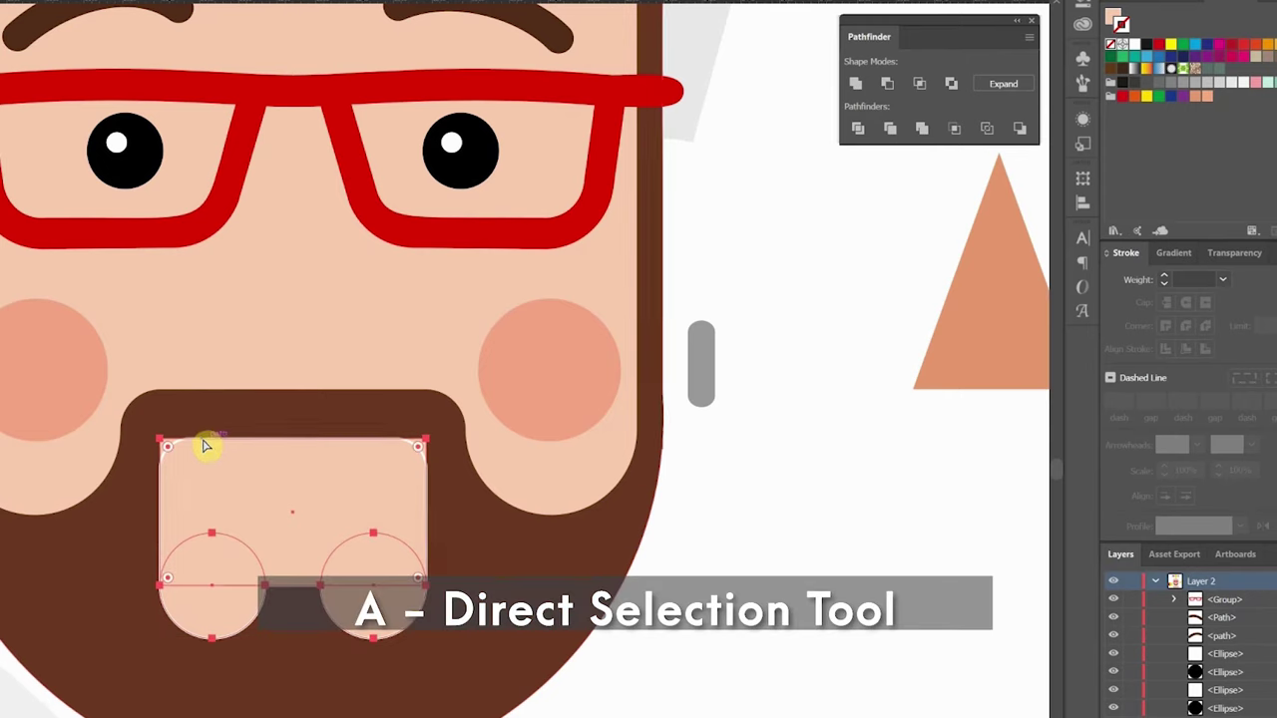
pyautogui.click(162, 441)
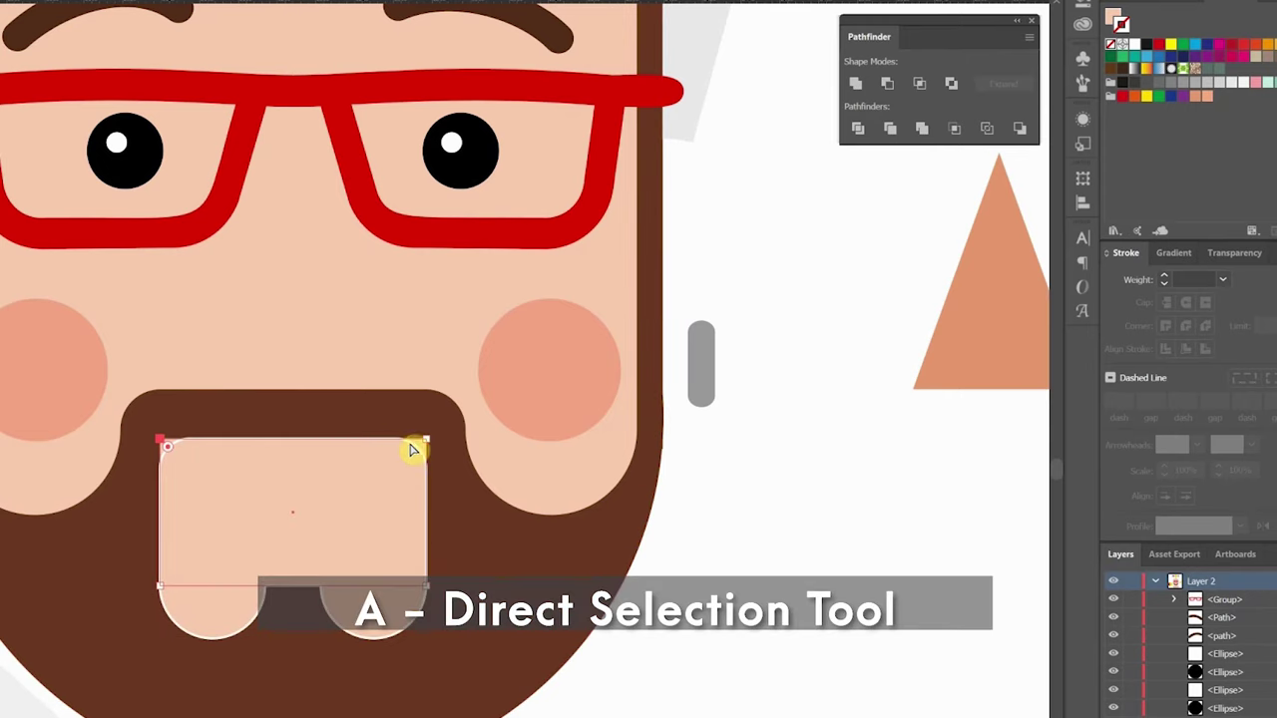
pyautogui.keyDown('shift'); pyautogui.click(427, 446); pyautogui.keyUp('shift')
pyautogui.moveTo(425, 459); pyautogui.dragTo(400, 473)
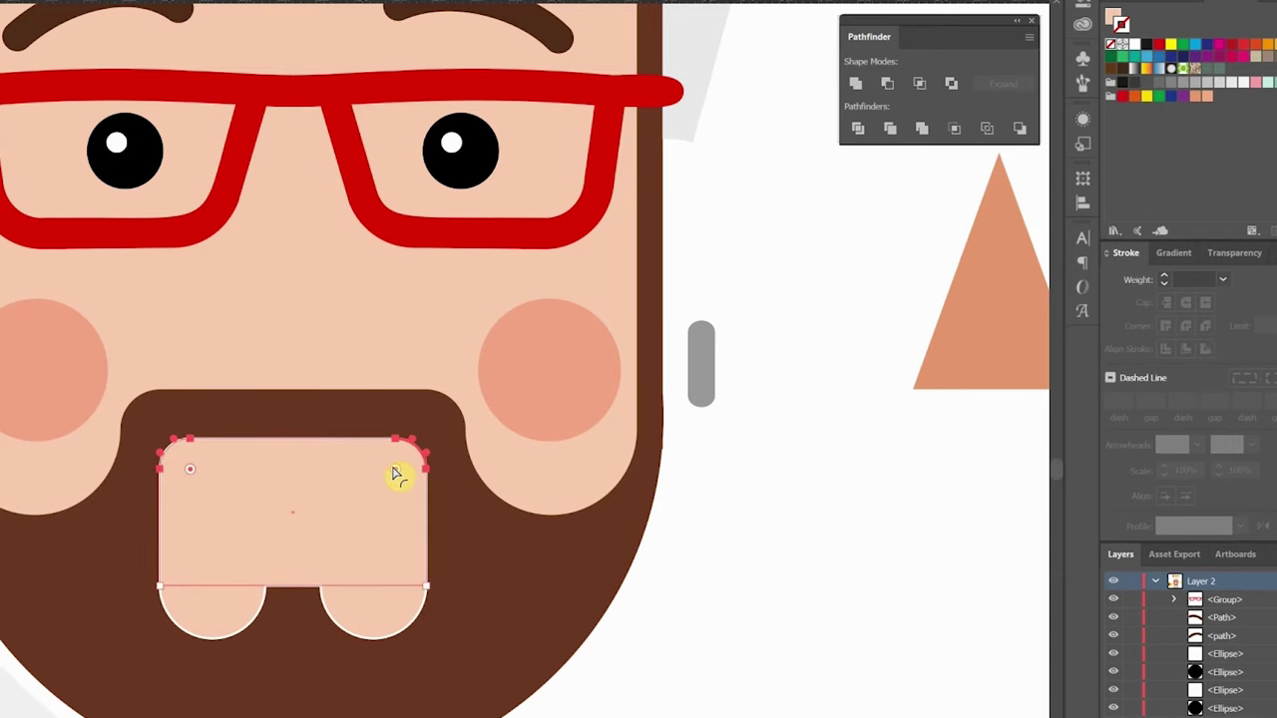
pyautogui.click(734, 589)
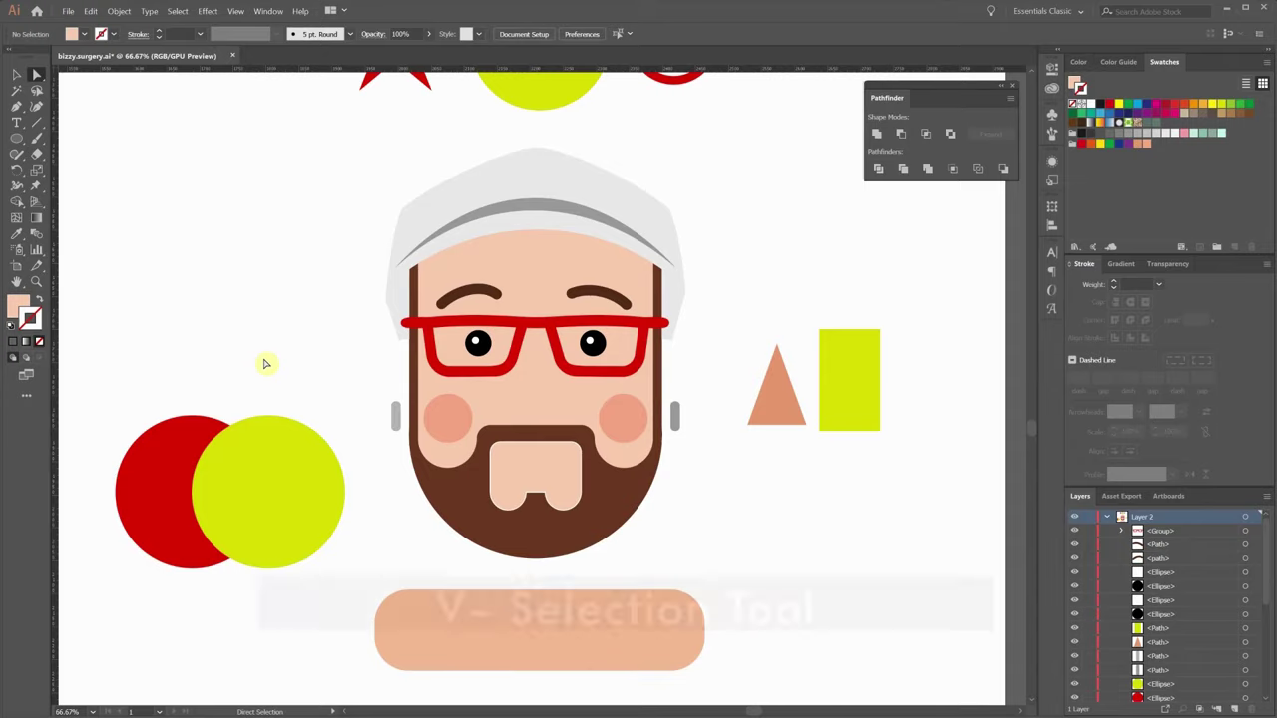
# Try cutting out the overlap of the red and lime green circles with Exclude.
pyautogui.press('v')
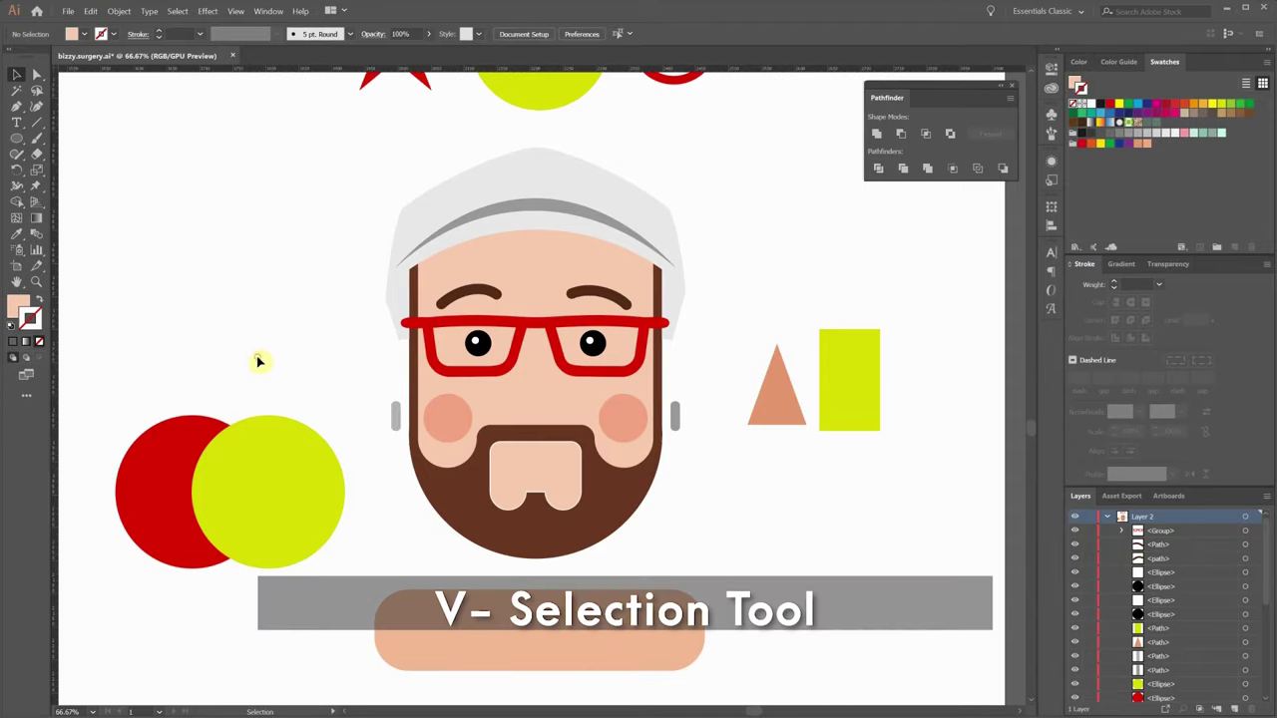
pyautogui.moveTo(186, 379); pyautogui.dragTo(258, 483)
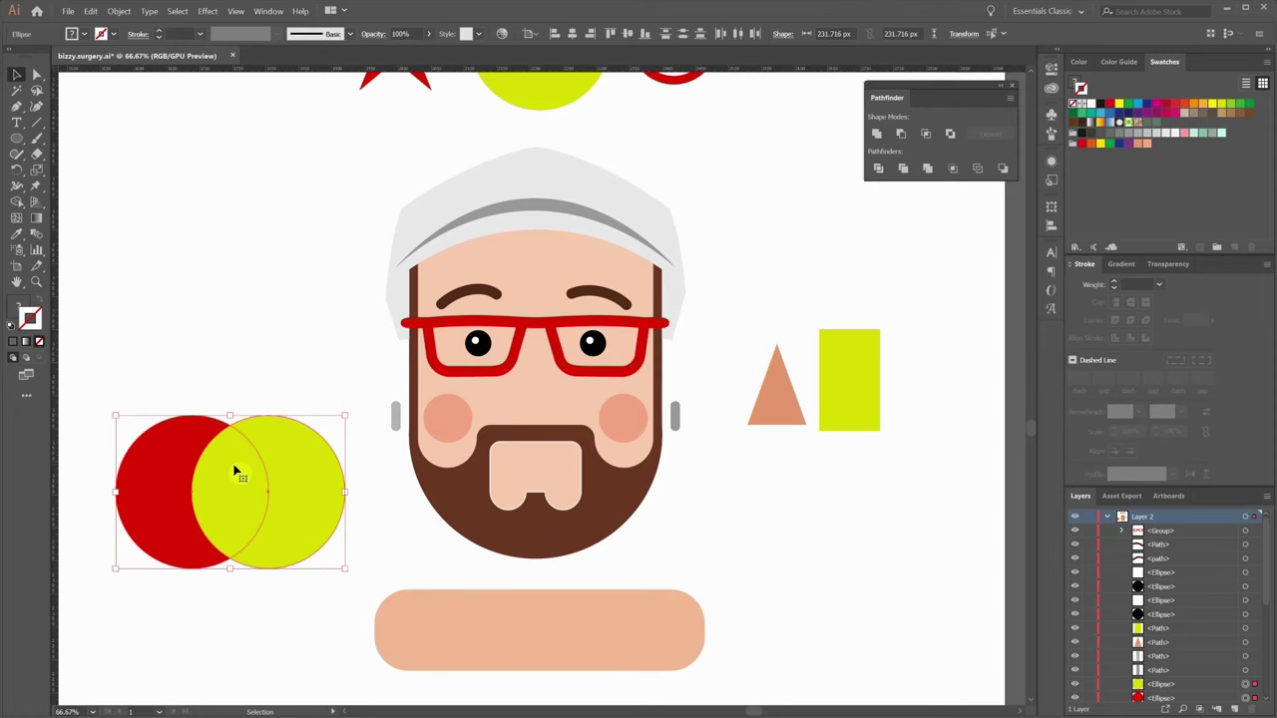
pyautogui.click(950, 133)
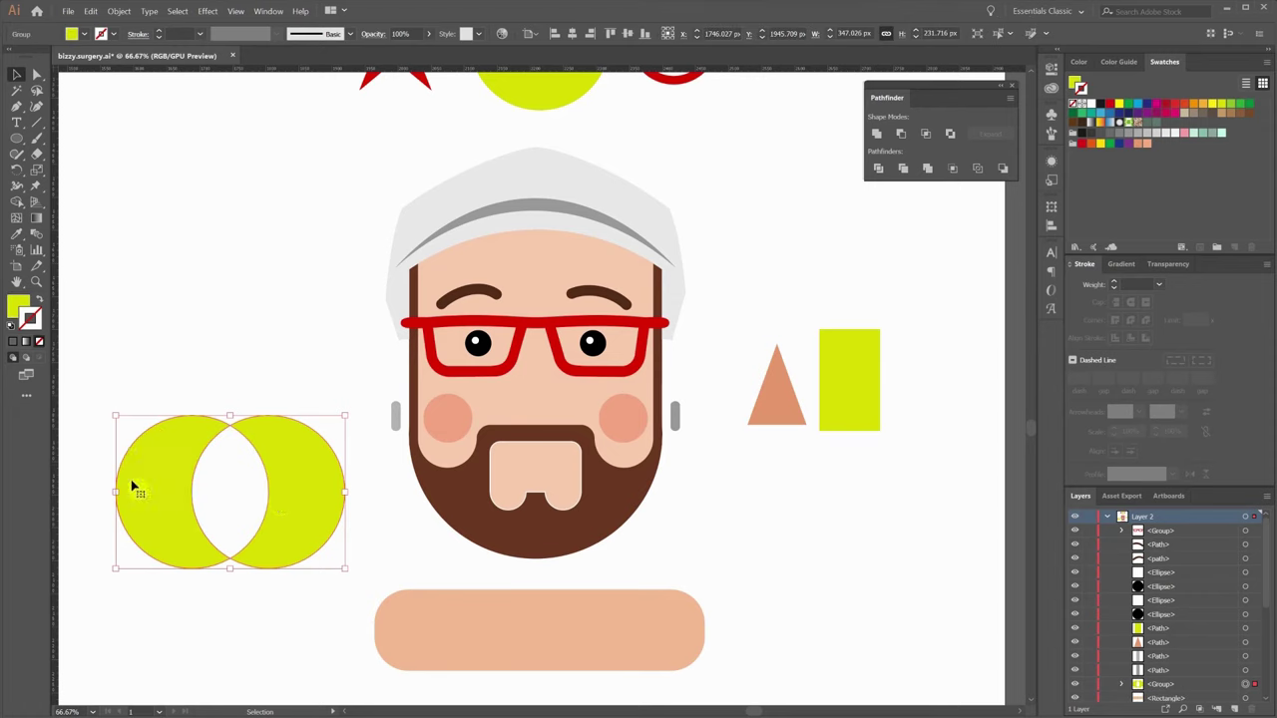
pyautogui.click(267, 390)
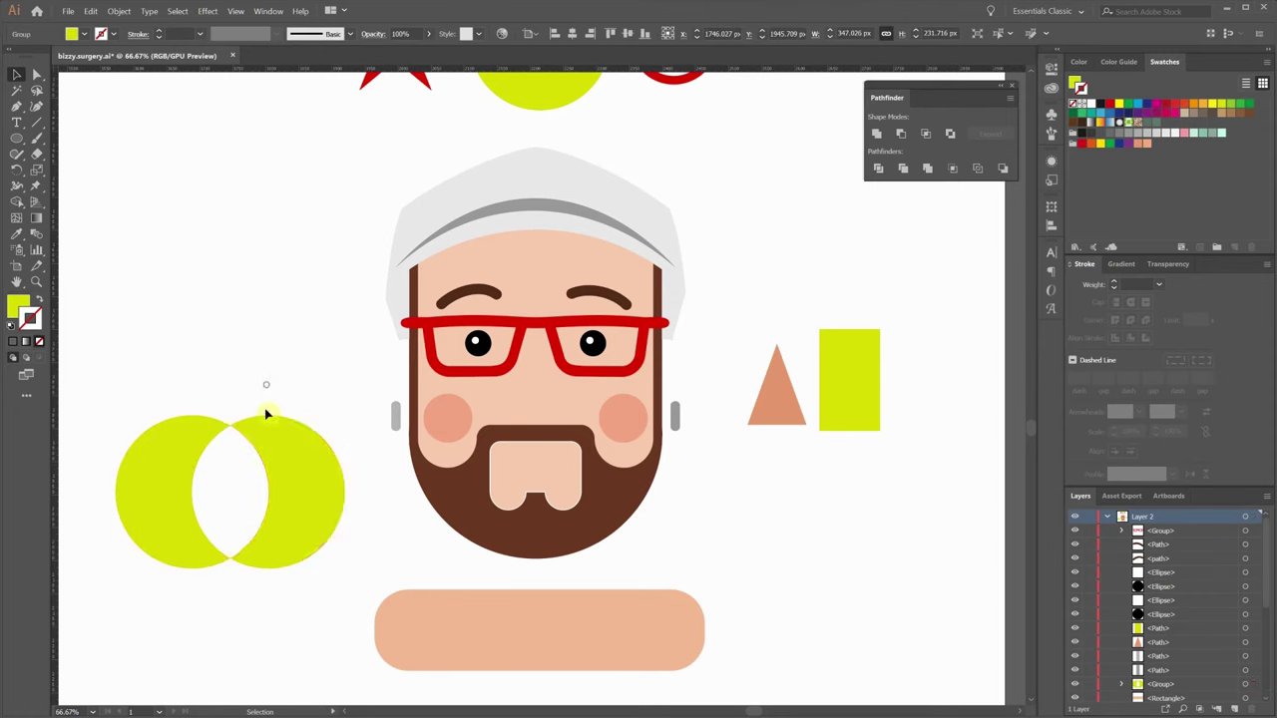
# Move one crescent aside and back with the Direct Selection tool to inspect the cut, and undo the Exclude operation.
pyautogui.press('a')
pyautogui.click(294, 427)
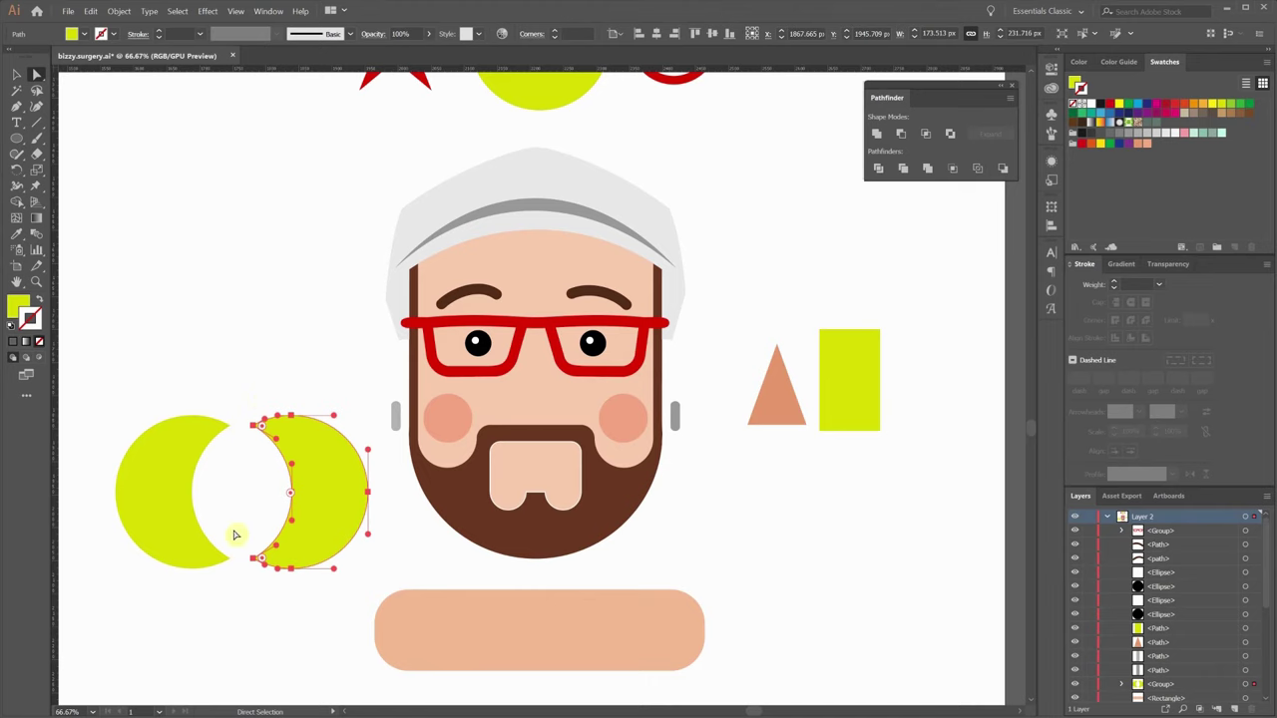
pyautogui.moveTo(322, 508); pyautogui.dragTo(299, 508)
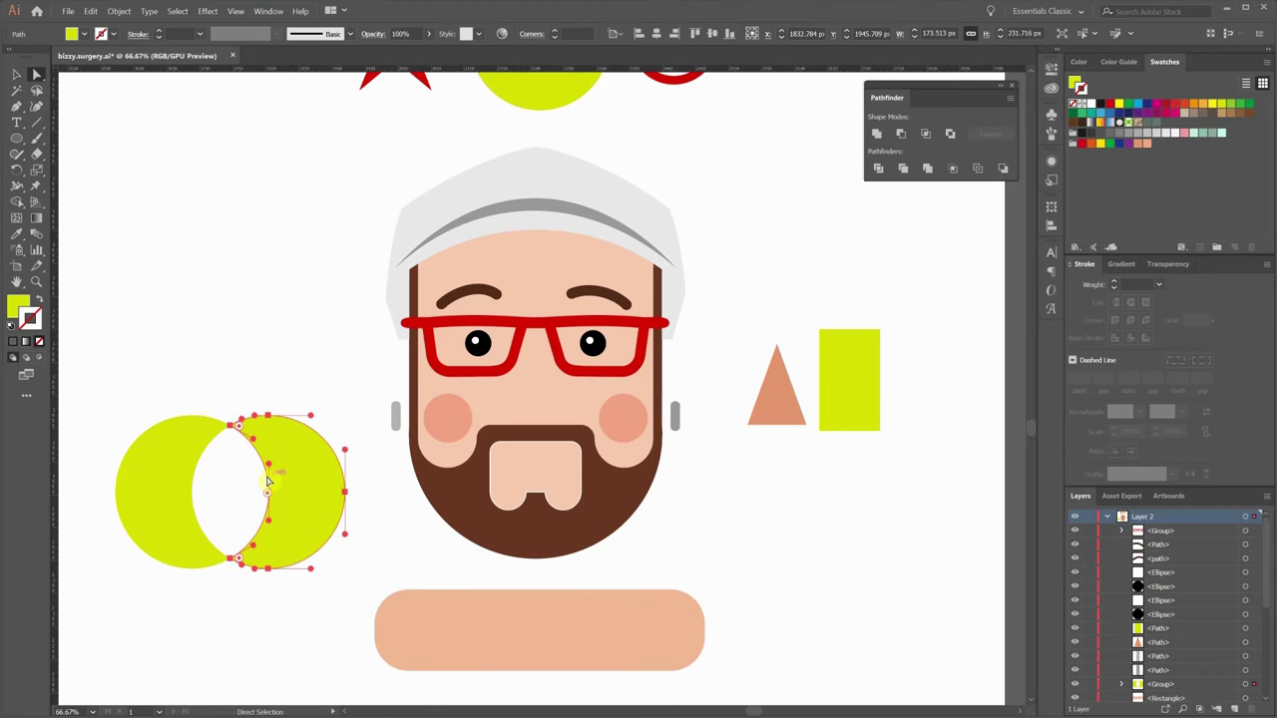
pyautogui.press('v')
pyautogui.hotkey('ctrl', 'z')
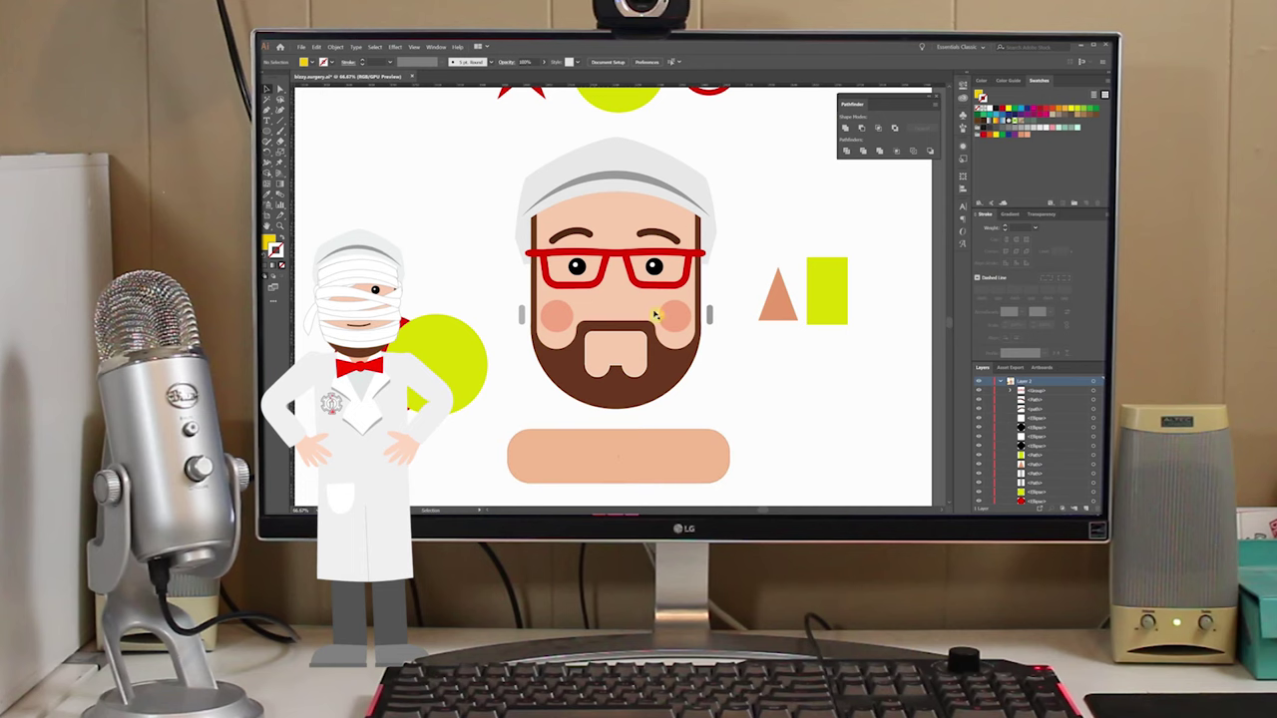
# Move the rounded peach rectangle up across the face behind the glasses so its ends form the ears above the earrings.
pyautogui.click(626, 461)
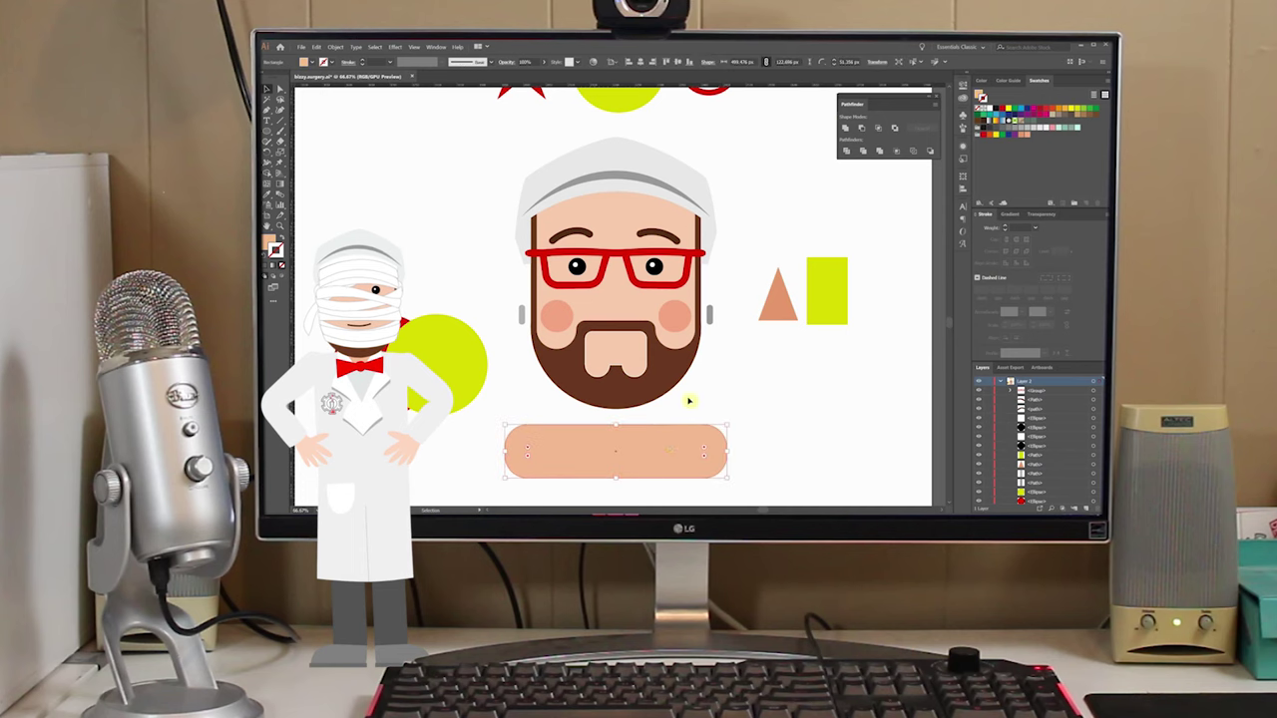
pyautogui.moveTo(665, 436); pyautogui.dragTo(659, 281)
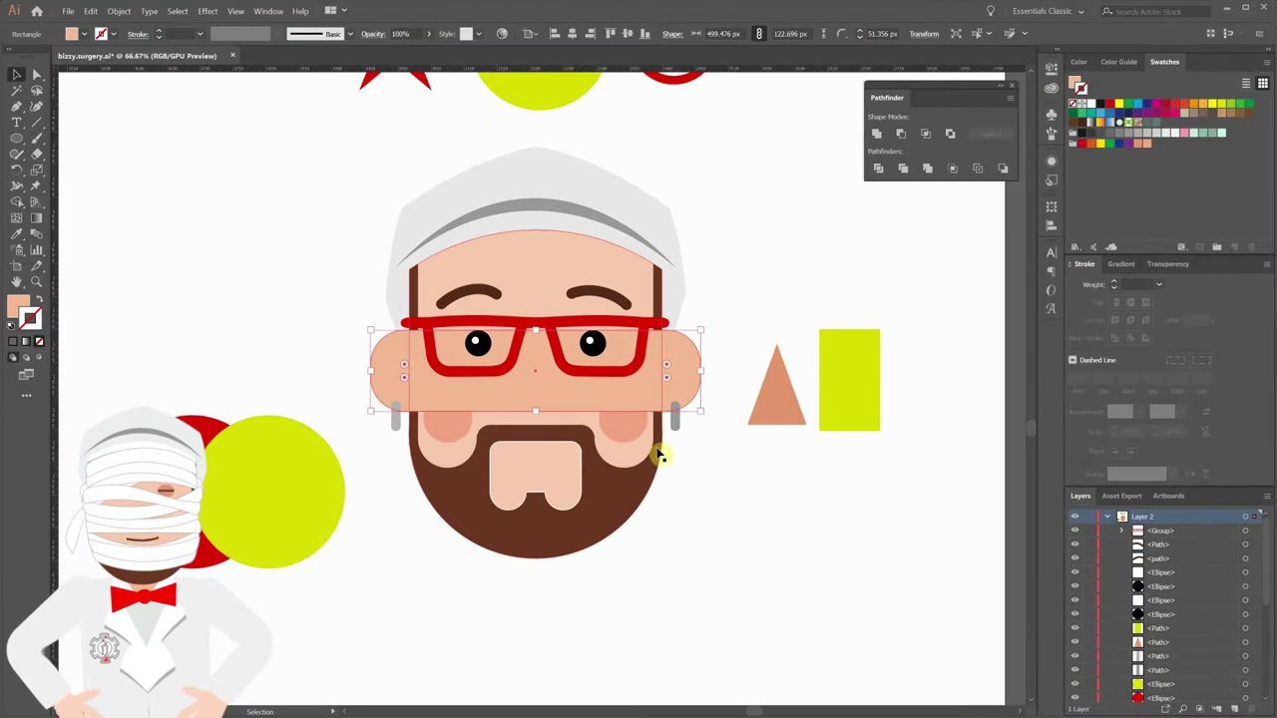
# Try cutting out the overlap of the brown face shape and the peach ear rectangle with Exclude.
pyautogui.click(660, 455)
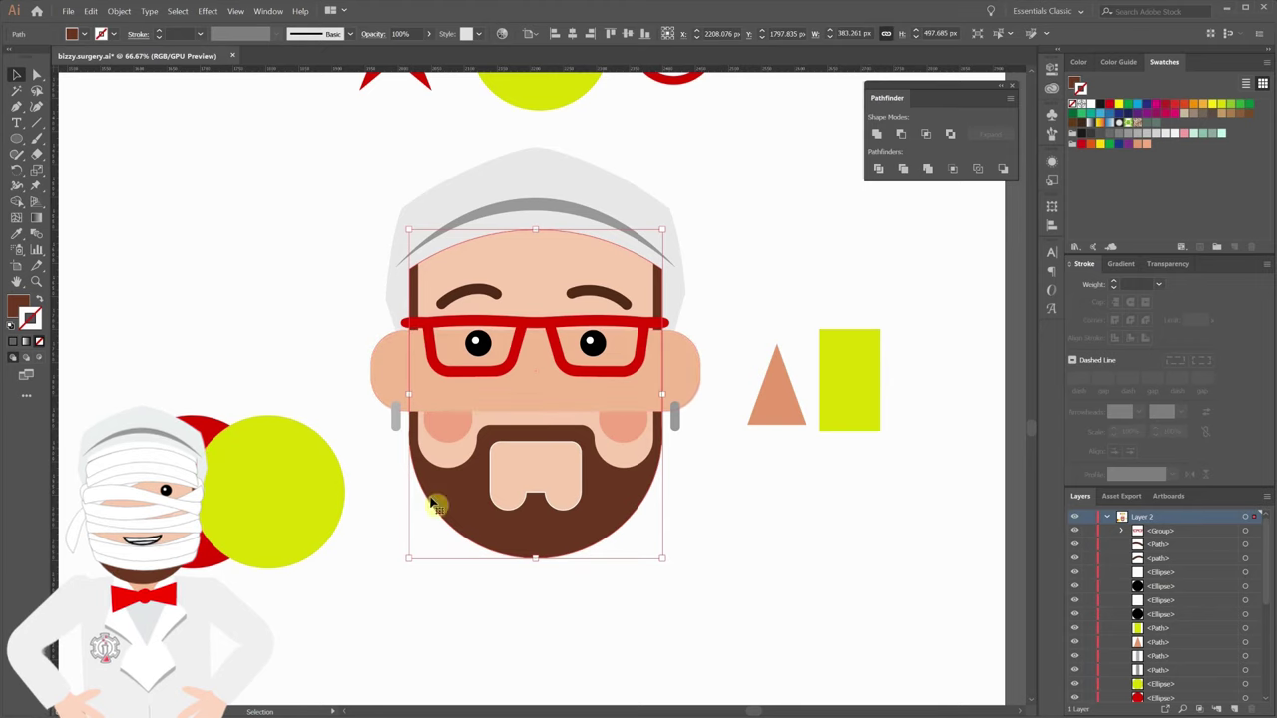
pyautogui.hotkey('ctrl', 'shift', 'a')
pyautogui.click(629, 498)
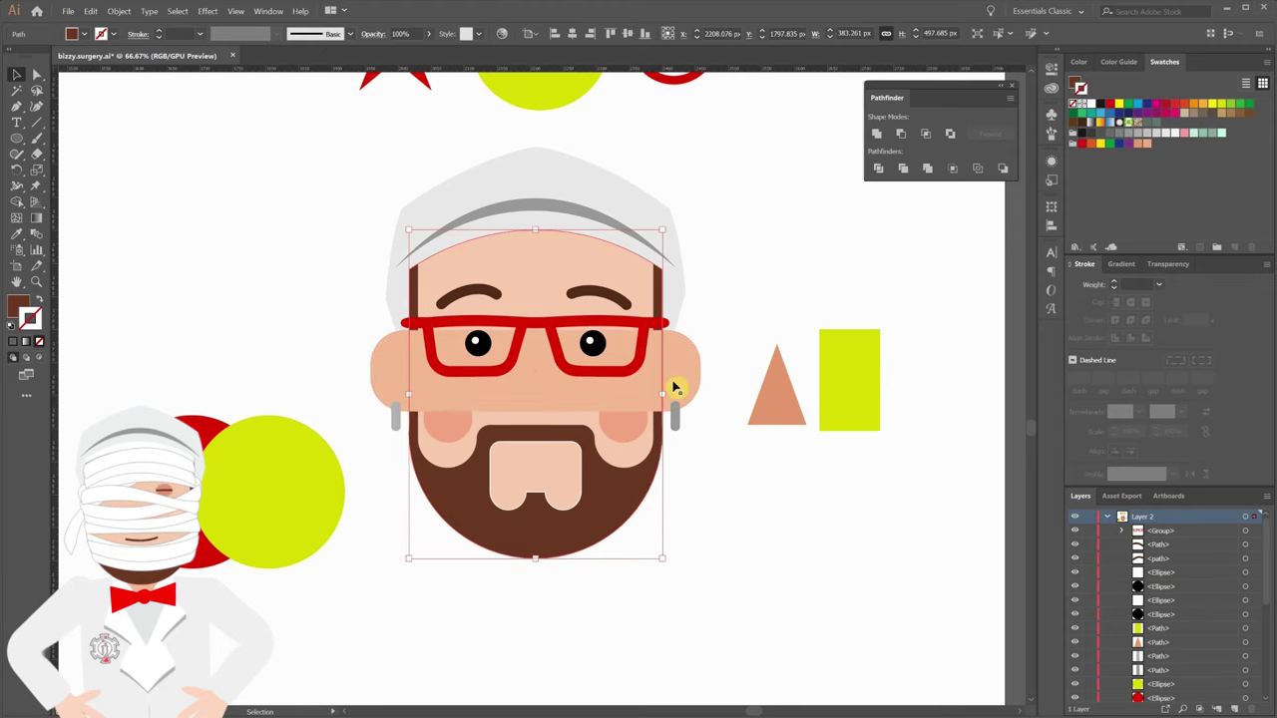
pyautogui.keyDown('shift'); pyautogui.click(684, 372); pyautogui.keyUp('shift')
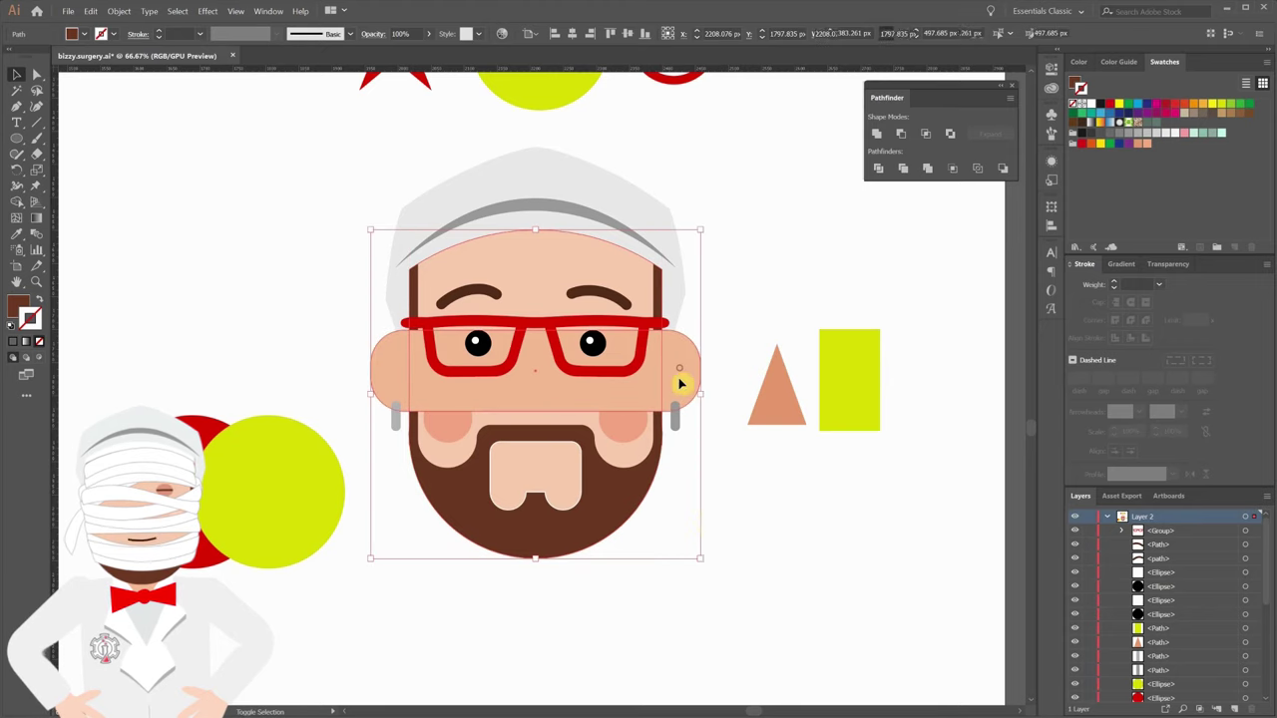
pyautogui.click(952, 136)
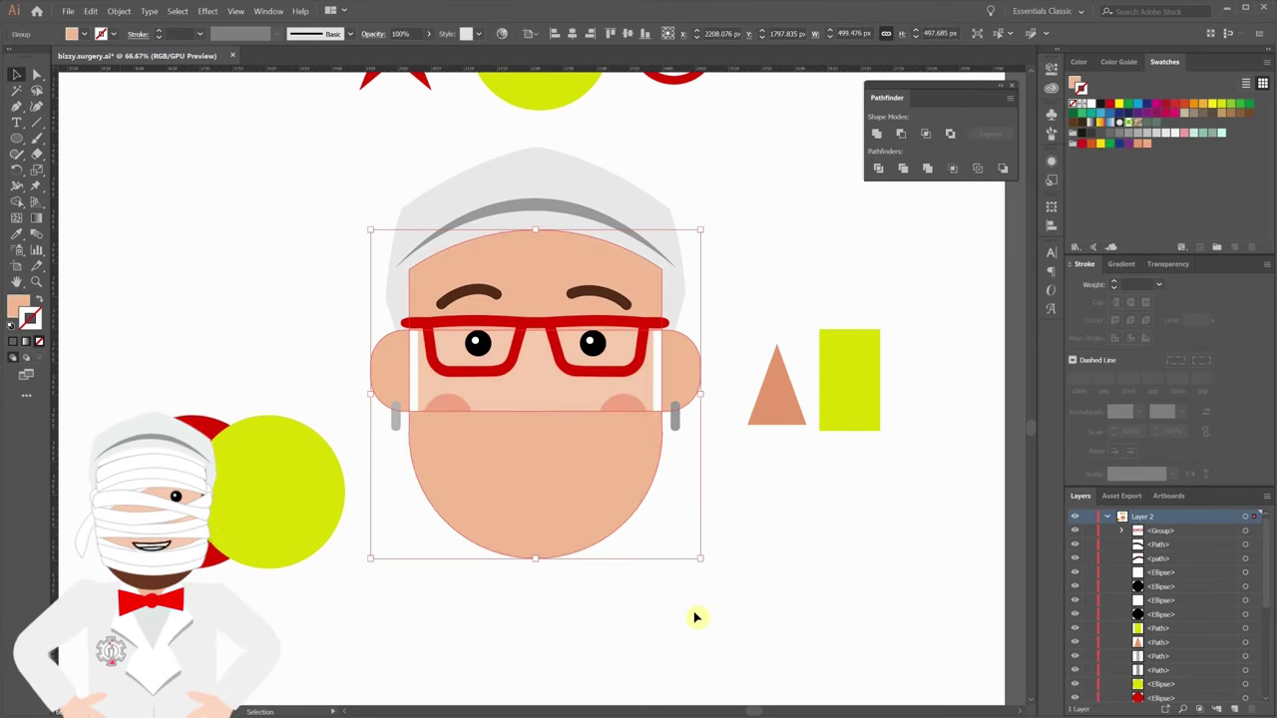
pyautogui.moveTo(589, 531); pyautogui.dragTo(625, 489)
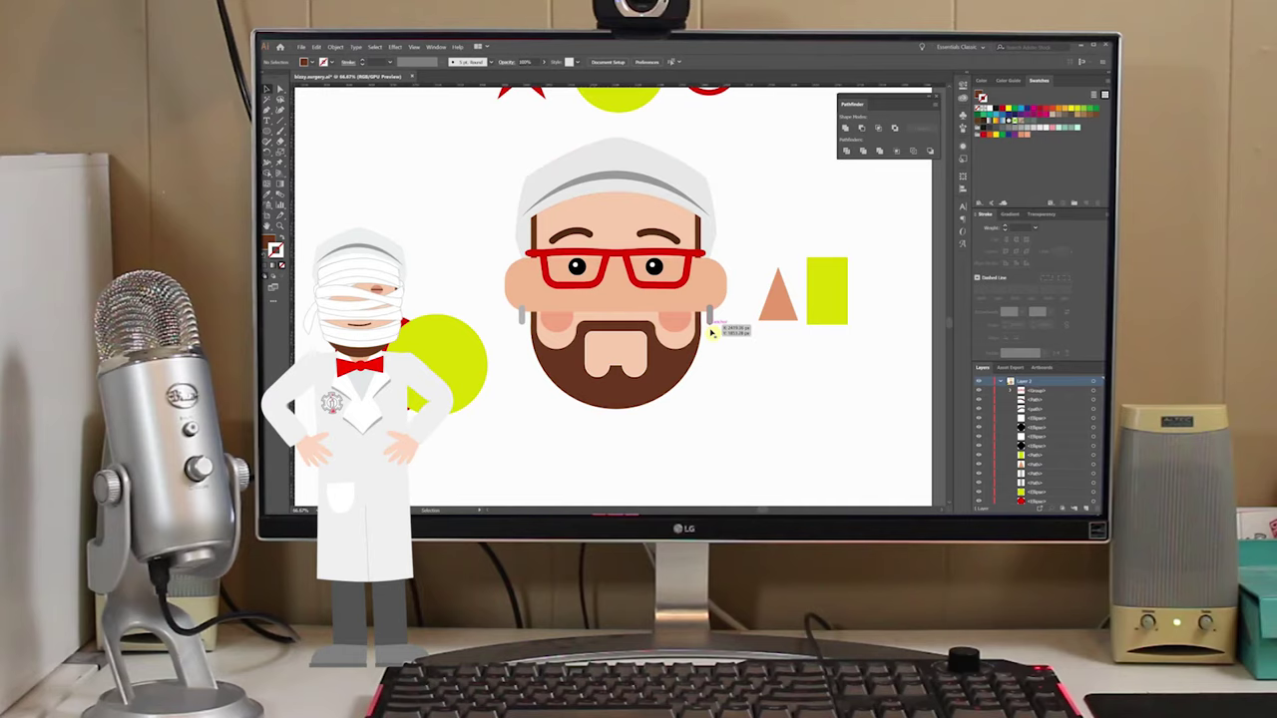
# Paste a copy of the brown face shape directly in front of the original, and undo a test move of the copy.
pyautogui.click(677, 369)
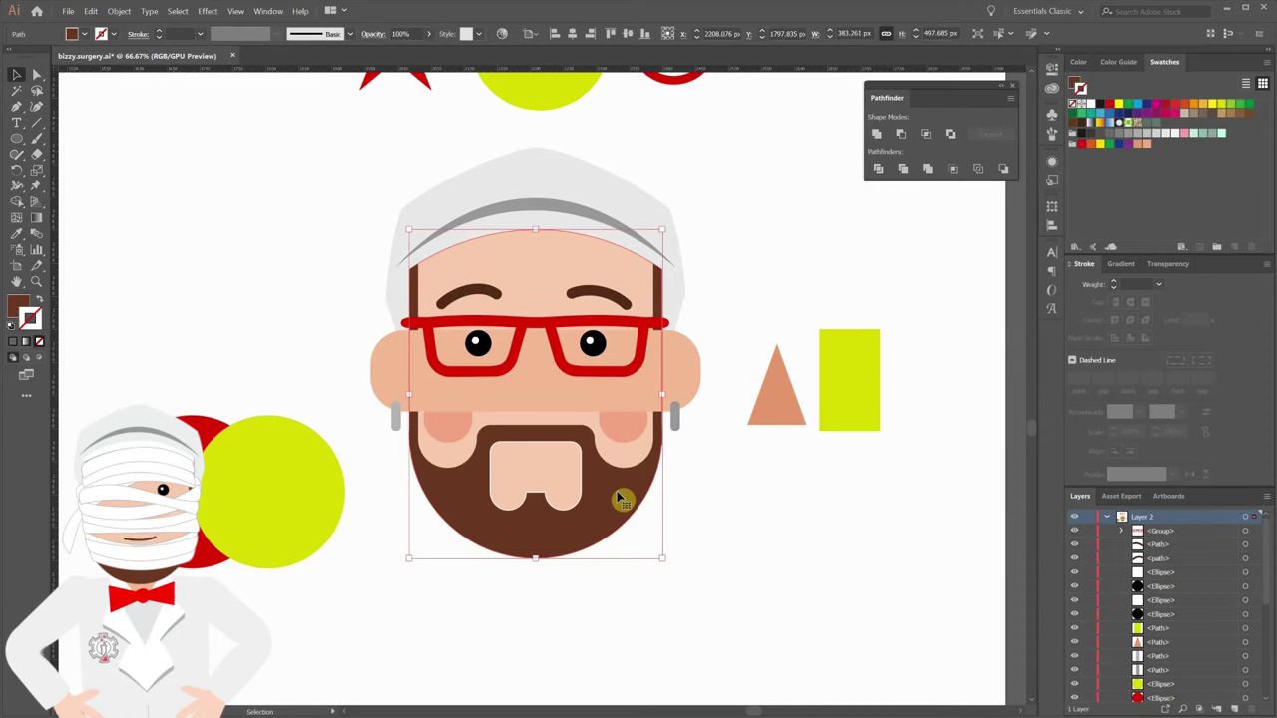
pyautogui.press('a')
pyautogui.click(618, 499)
pyautogui.click(91, 11)
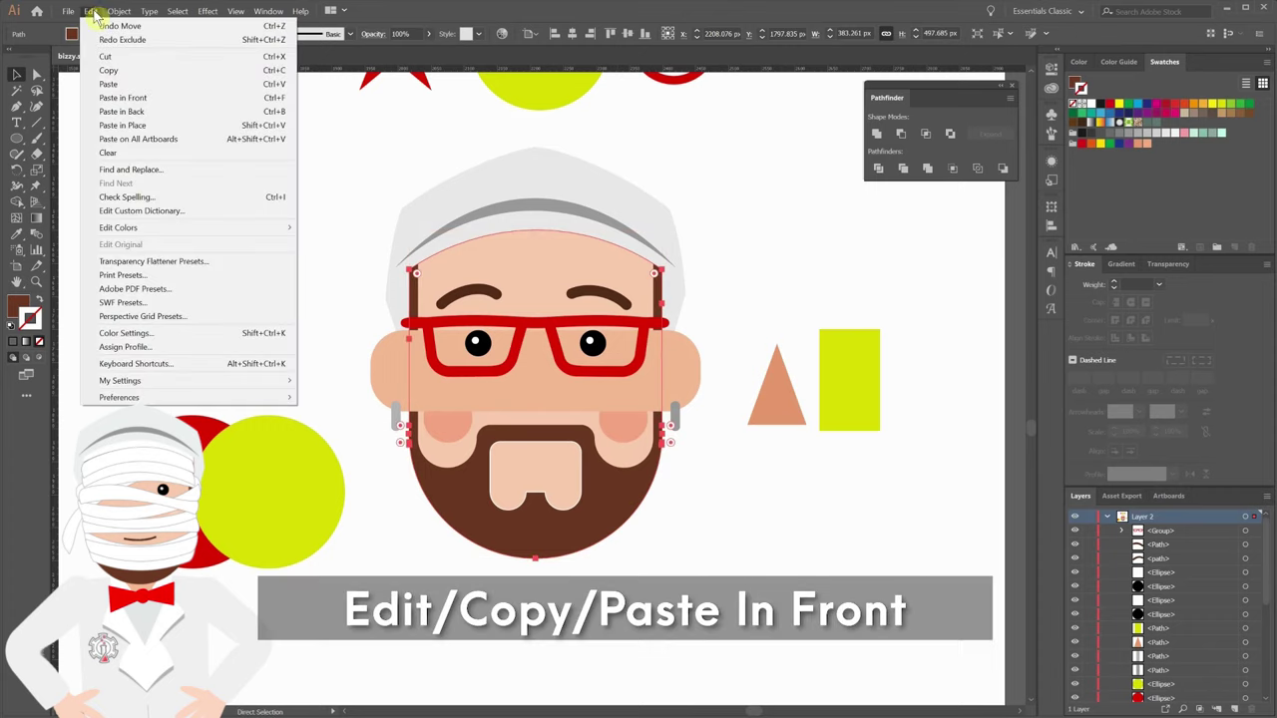
pyautogui.click(121, 97)
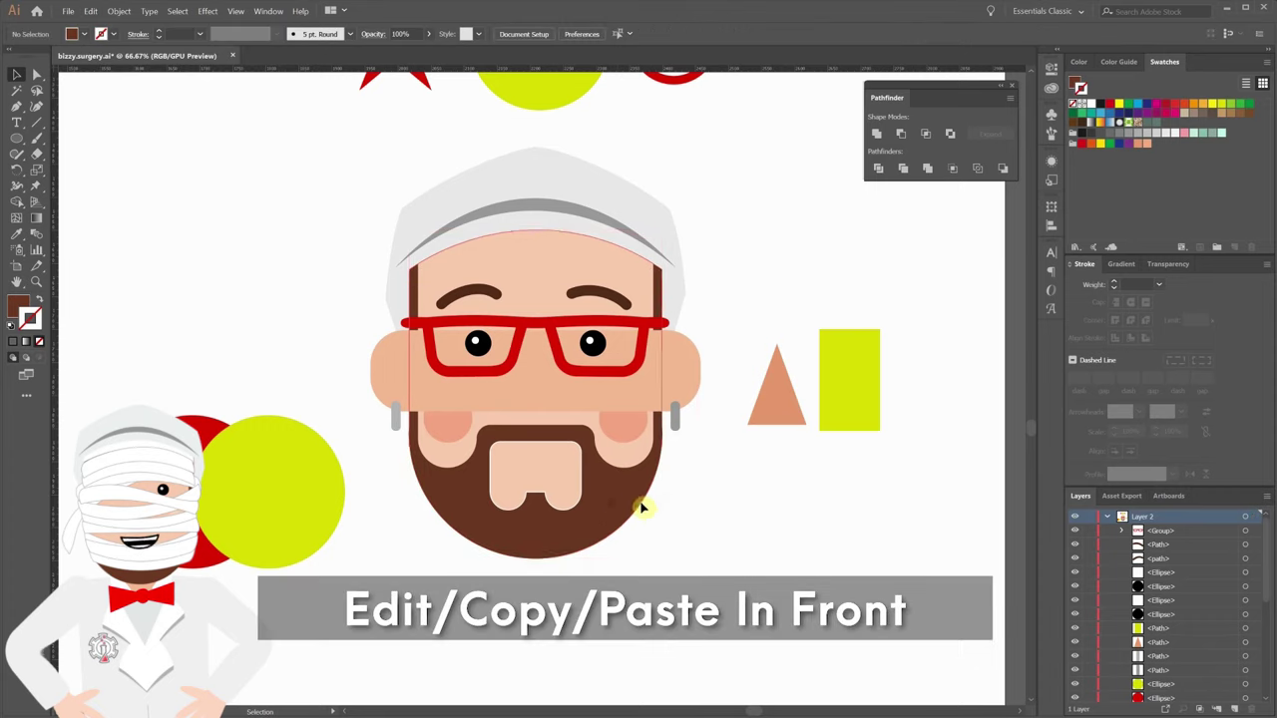
pyautogui.moveTo(633, 507); pyautogui.dragTo(686, 509)
pyautogui.press('a')
pyautogui.hotkey('ctrl', 'z')
pyautogui.hotkey('ctrl', 'z')
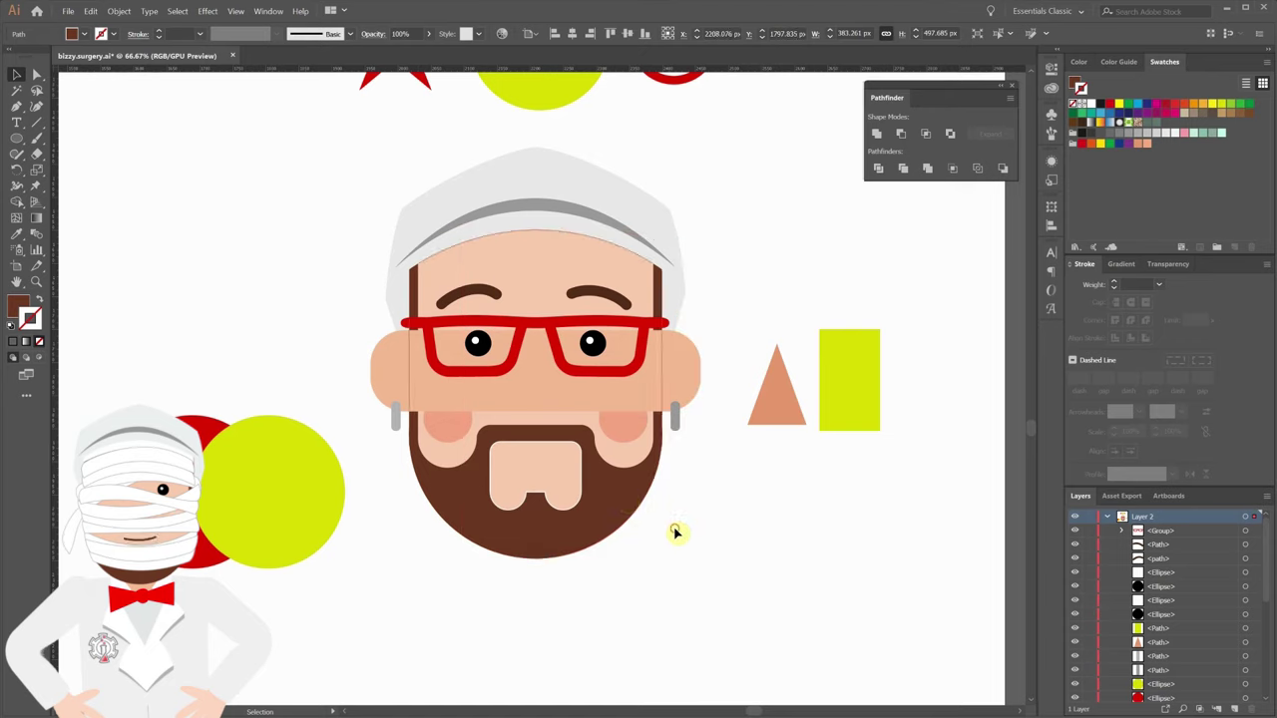
# Apply Exclude to the brown face copy and the peach ear rectangle, and ungroup the result.
pyautogui.click(628, 502)
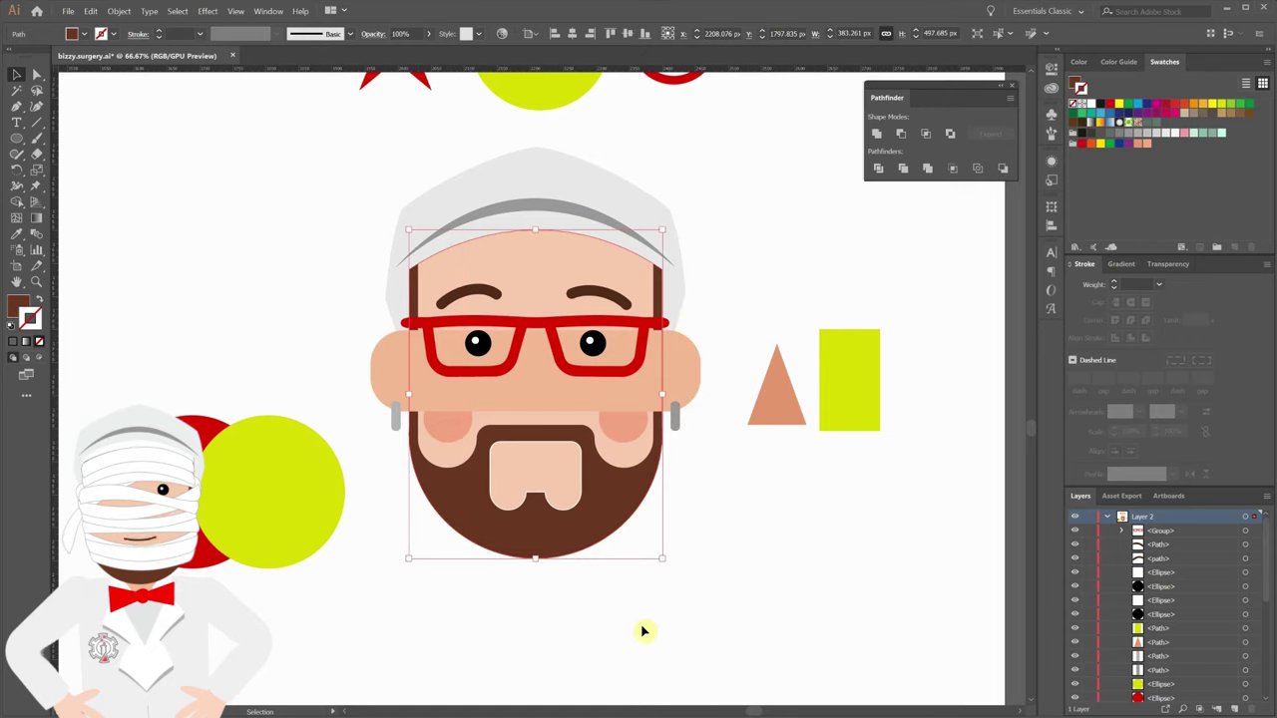
pyautogui.keyDown('shift'); pyautogui.click(681, 363); pyautogui.keyUp('shift')
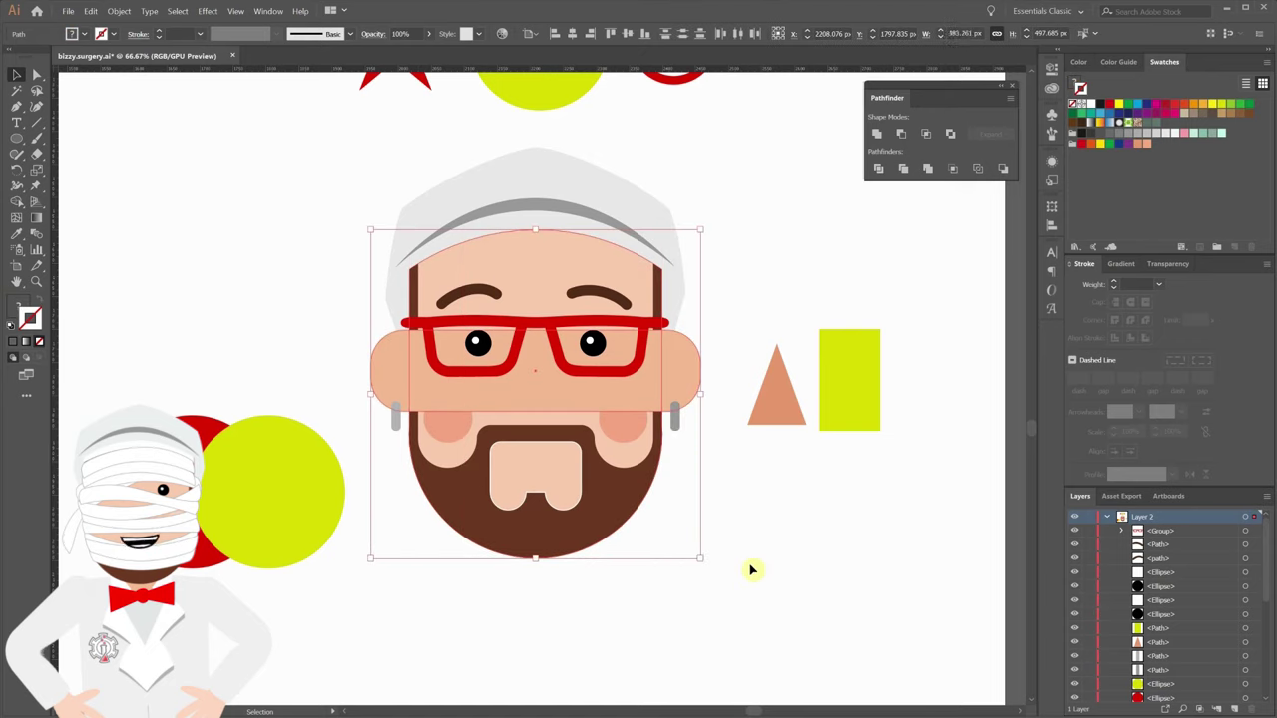
pyautogui.click(995, 168)
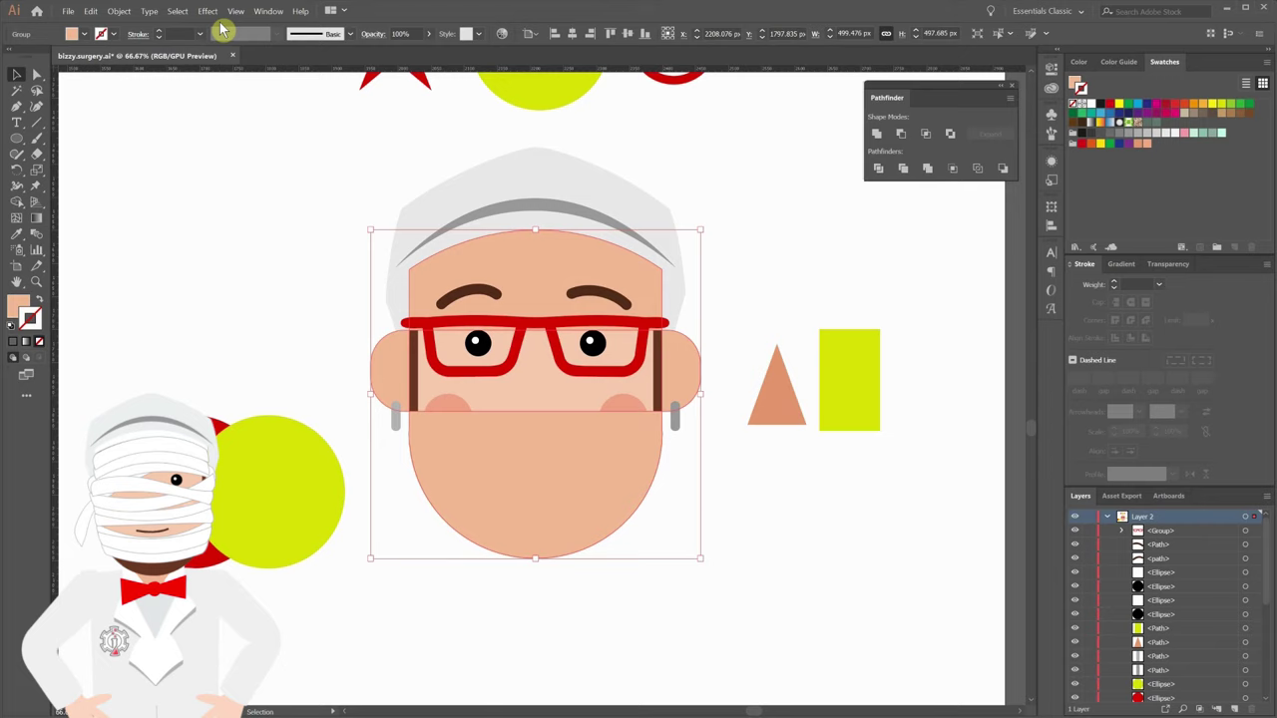
pyautogui.click(116, 12)
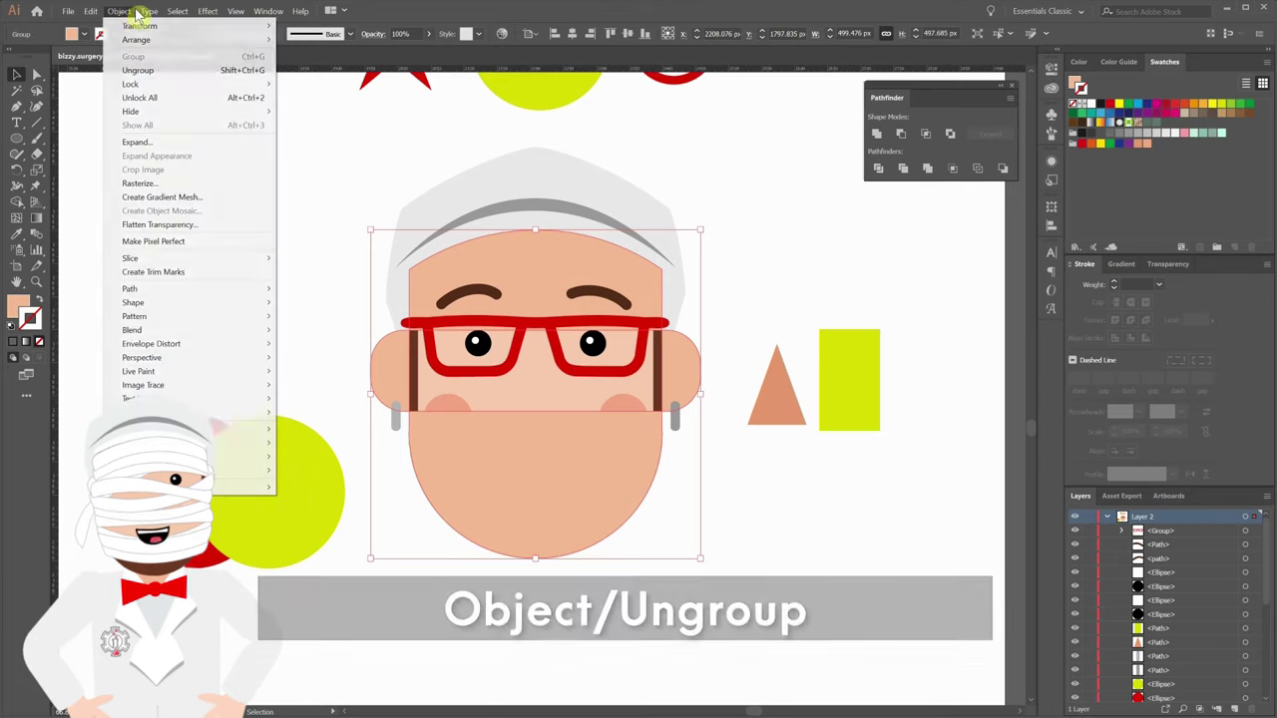
pyautogui.click(138, 70)
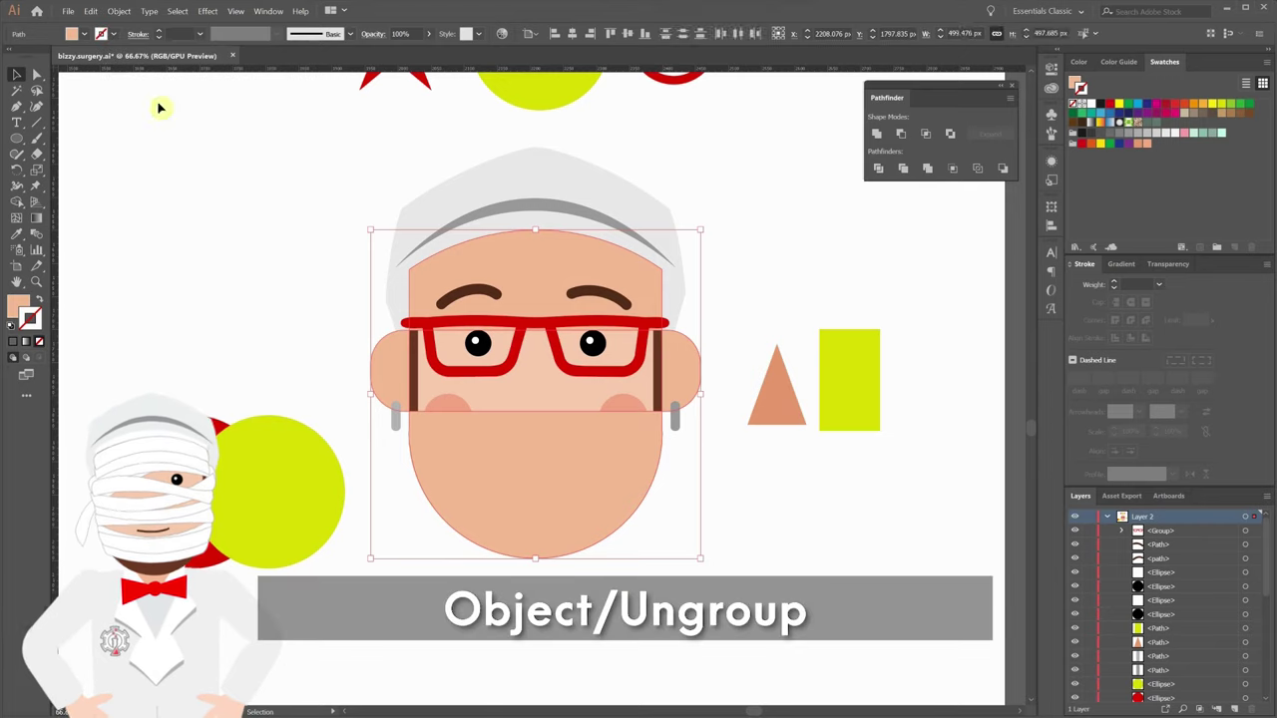
# Delete the forehead and lower-face pieces around the ears, and undo back to the uncut peach rectangle below the face.
pyautogui.click(564, 253)
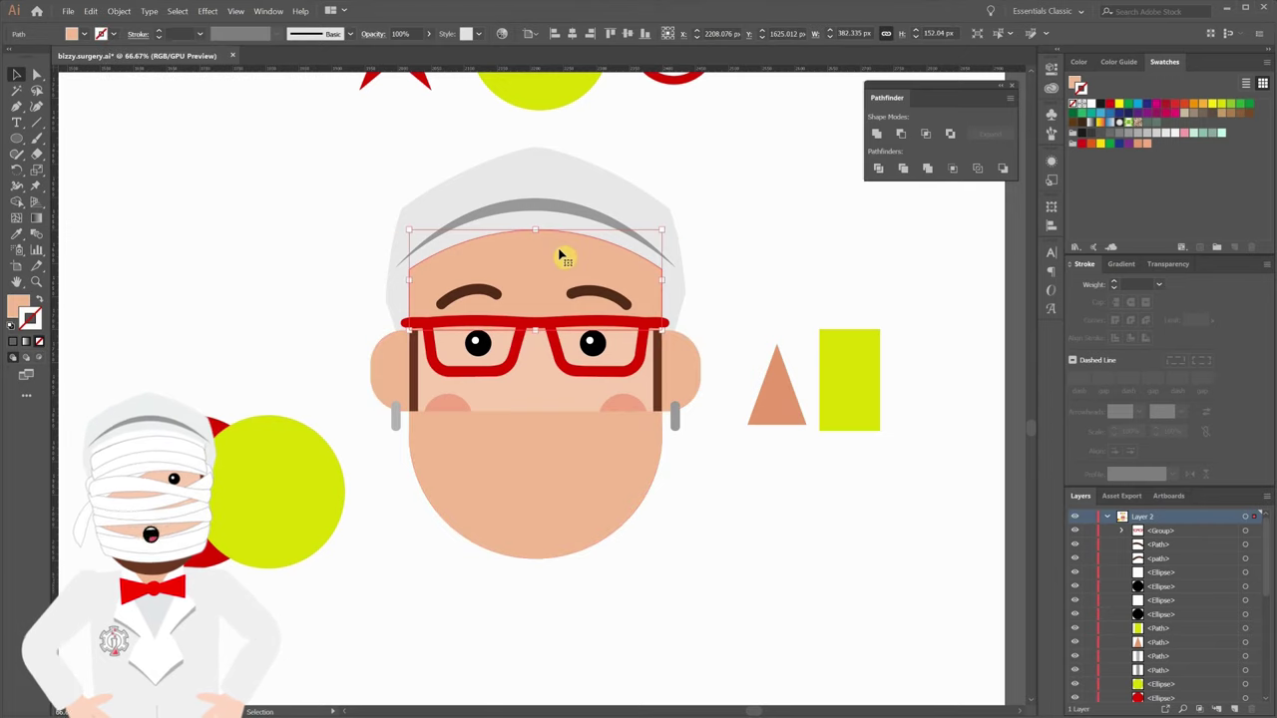
pyautogui.click(599, 461)
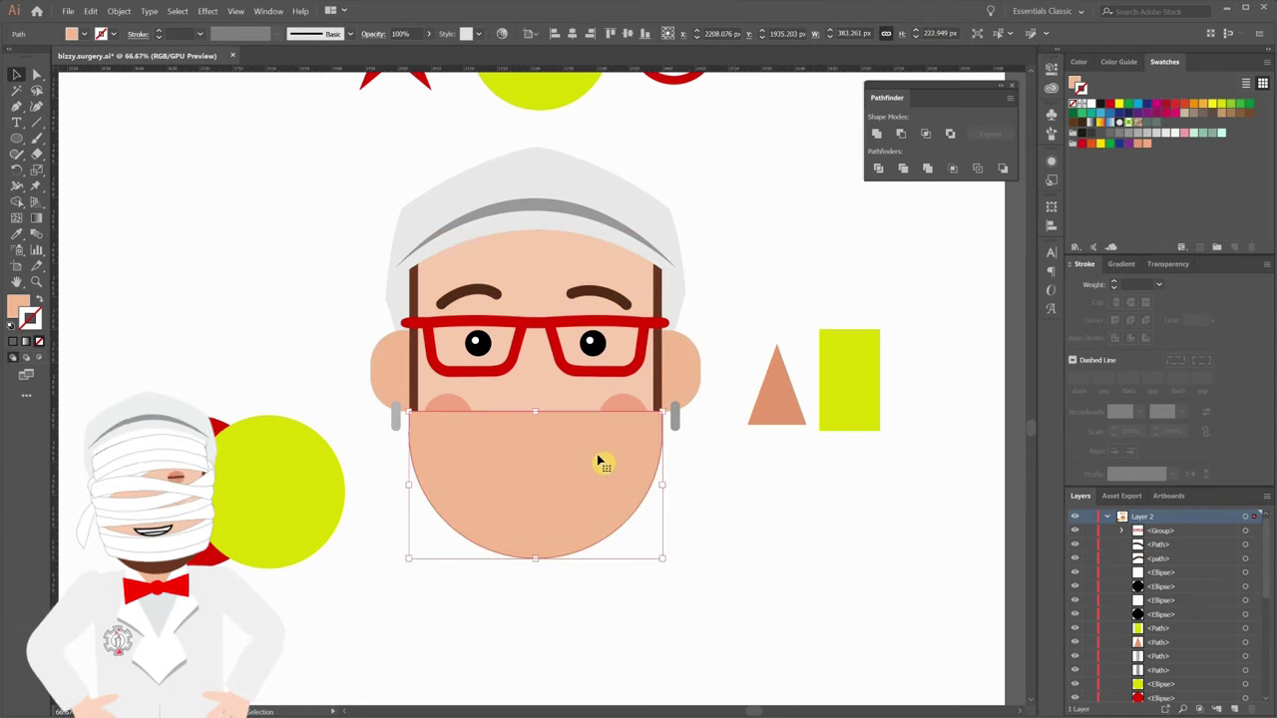
pyautogui.press('Delete')
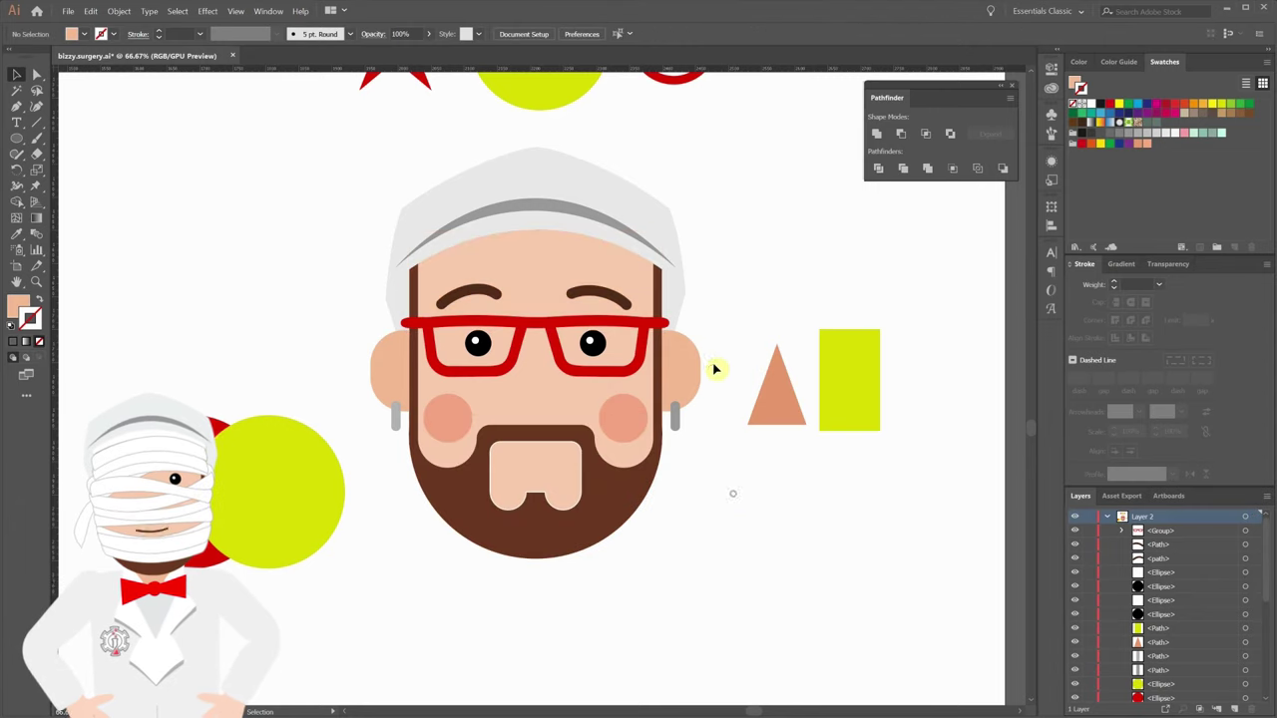
pyautogui.click(698, 369)
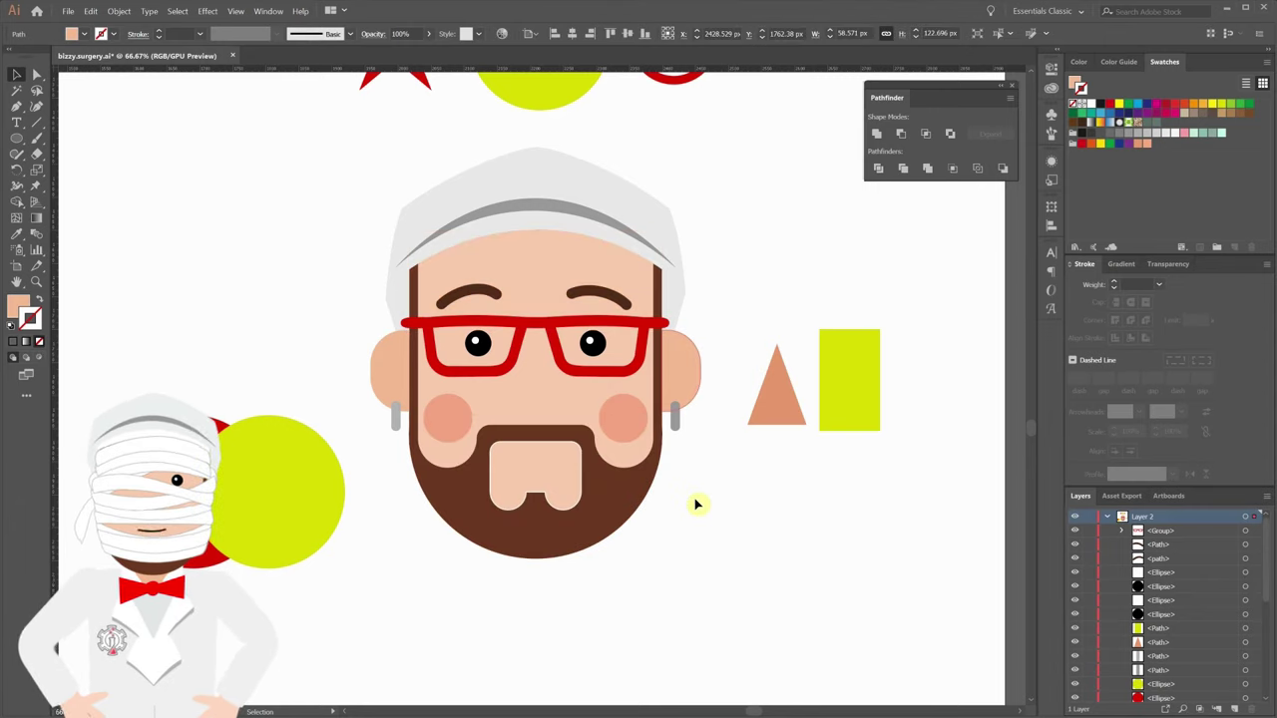
pyautogui.hotkey('ctrl', 'z')
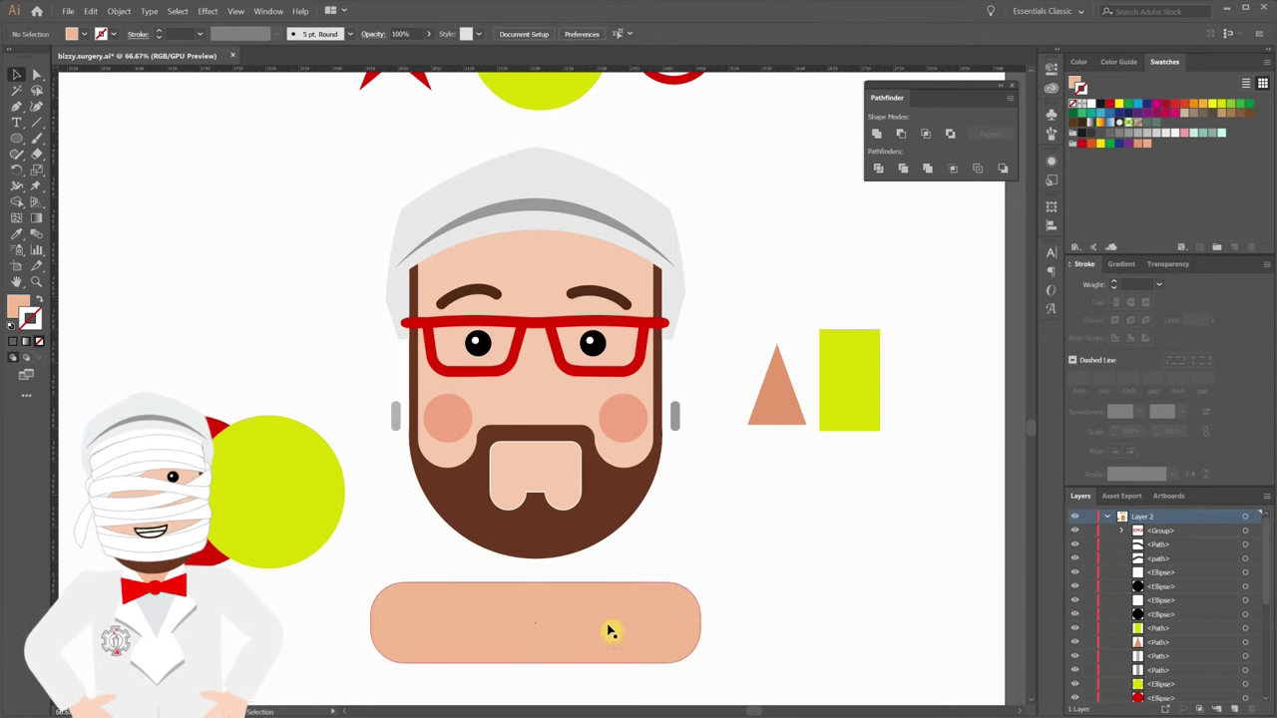
# Move the peach rectangle up across the face behind the glasses, and paste a copy of the brown face shape in front.
pyautogui.moveTo(603, 631); pyautogui.dragTo(571, 386)
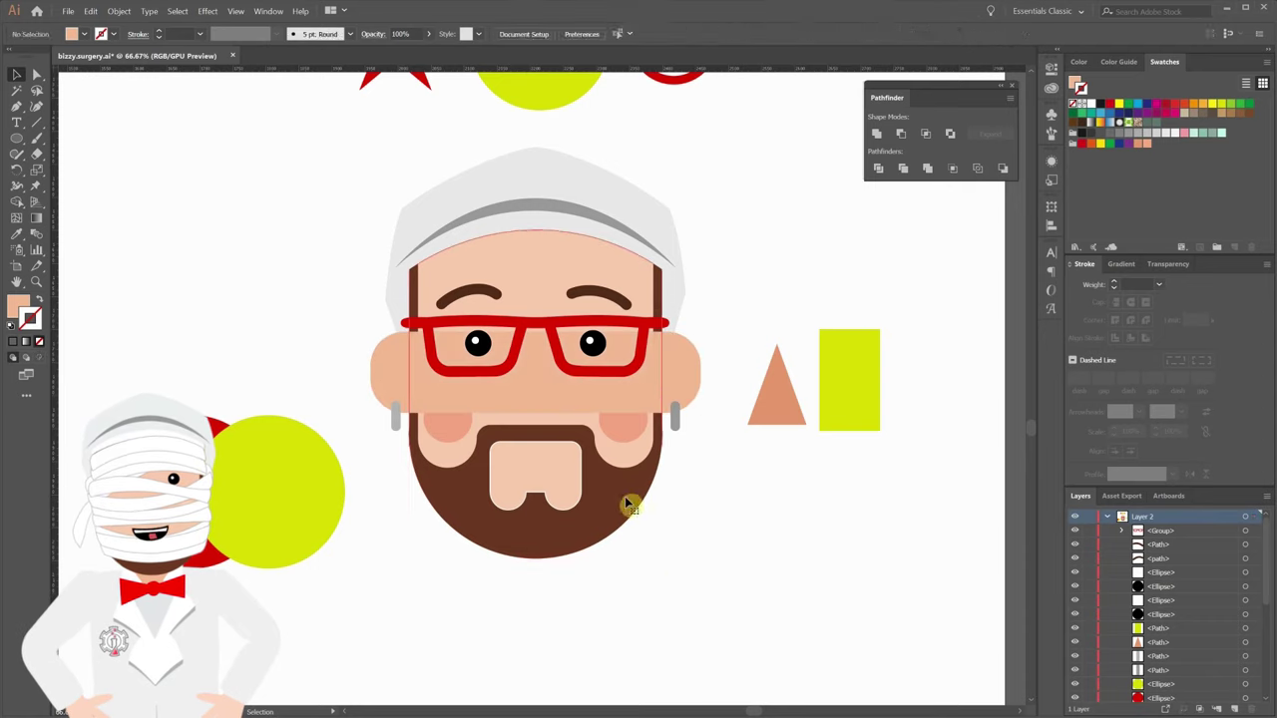
pyautogui.click(626, 506)
pyautogui.click(91, 12)
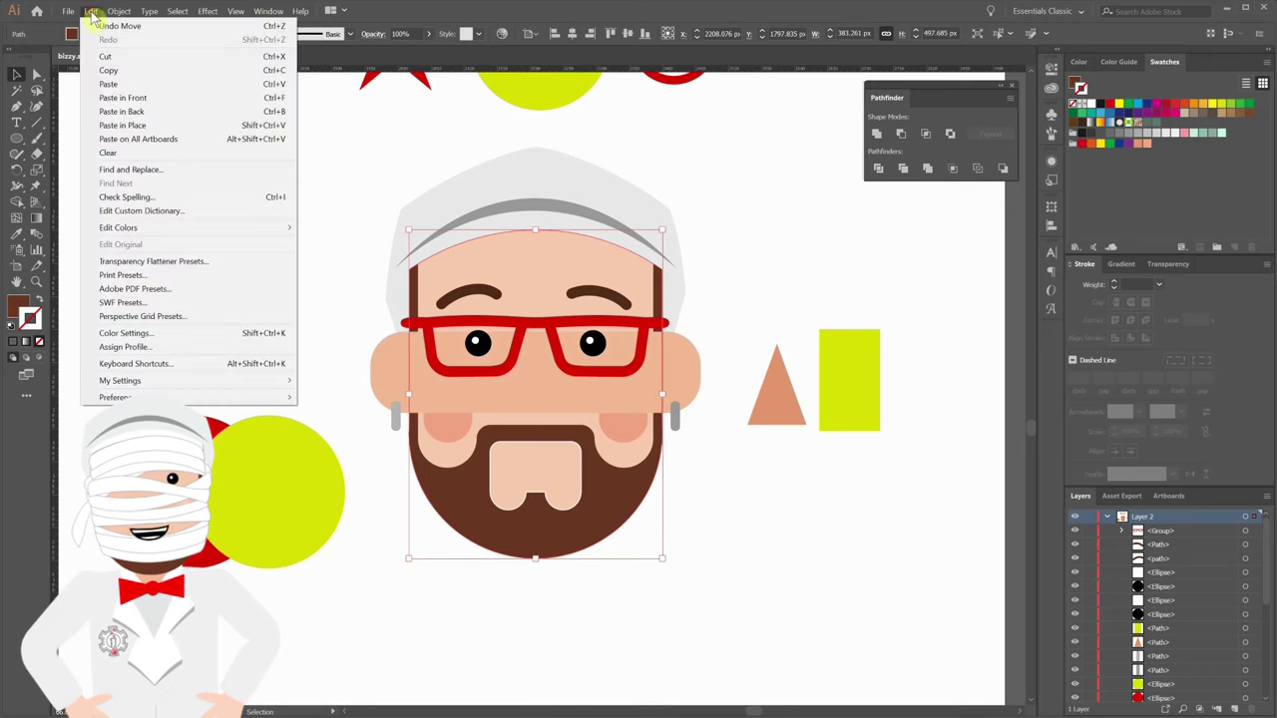
pyautogui.click(109, 71)
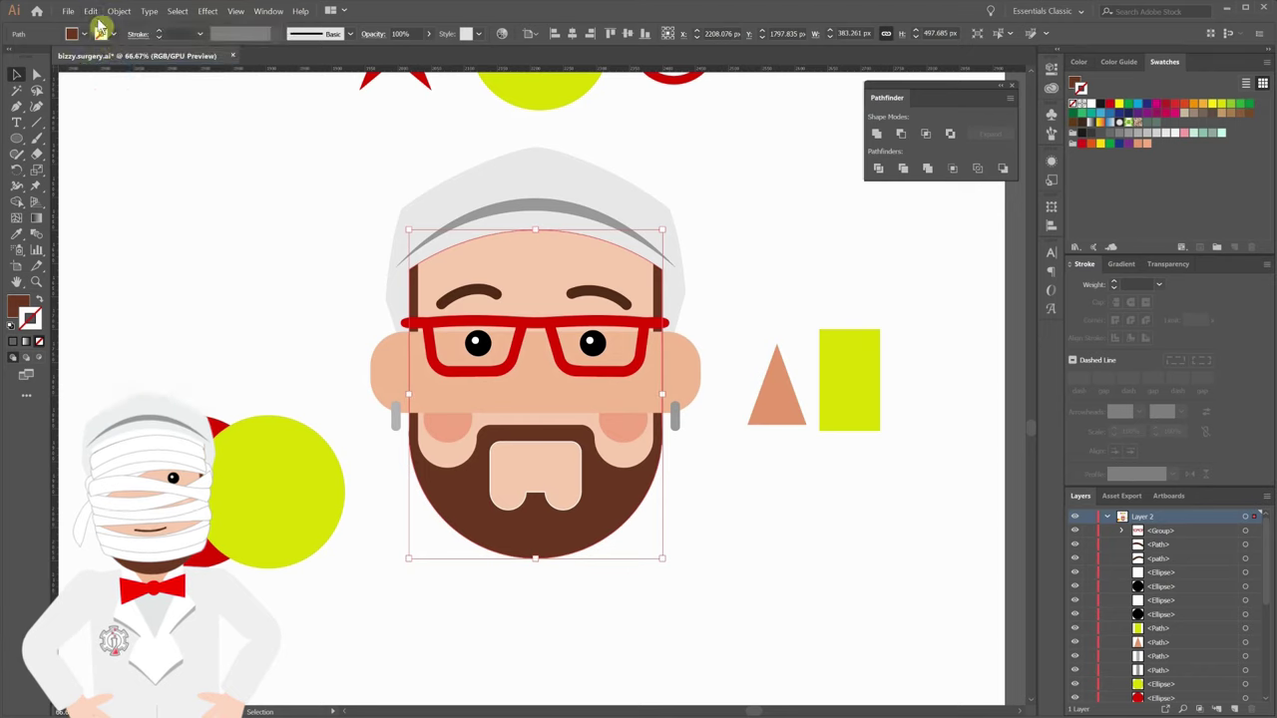
pyautogui.click(92, 12)
pyautogui.click(121, 111)
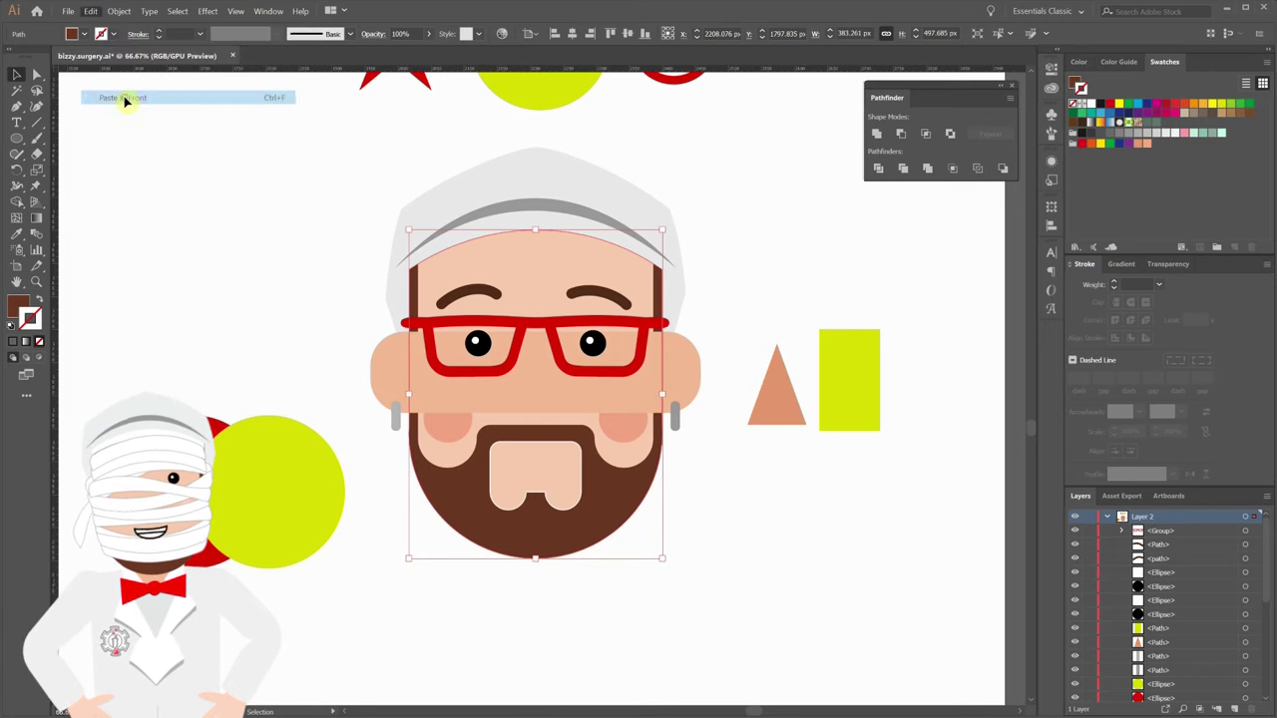
# Cut the brown face copy and the peach ear rectangle with Exclude, and ungroup the resulting pieces.
pyautogui.hotkey('ctrl', 'shift', 'a')
pyautogui.click(621, 501)
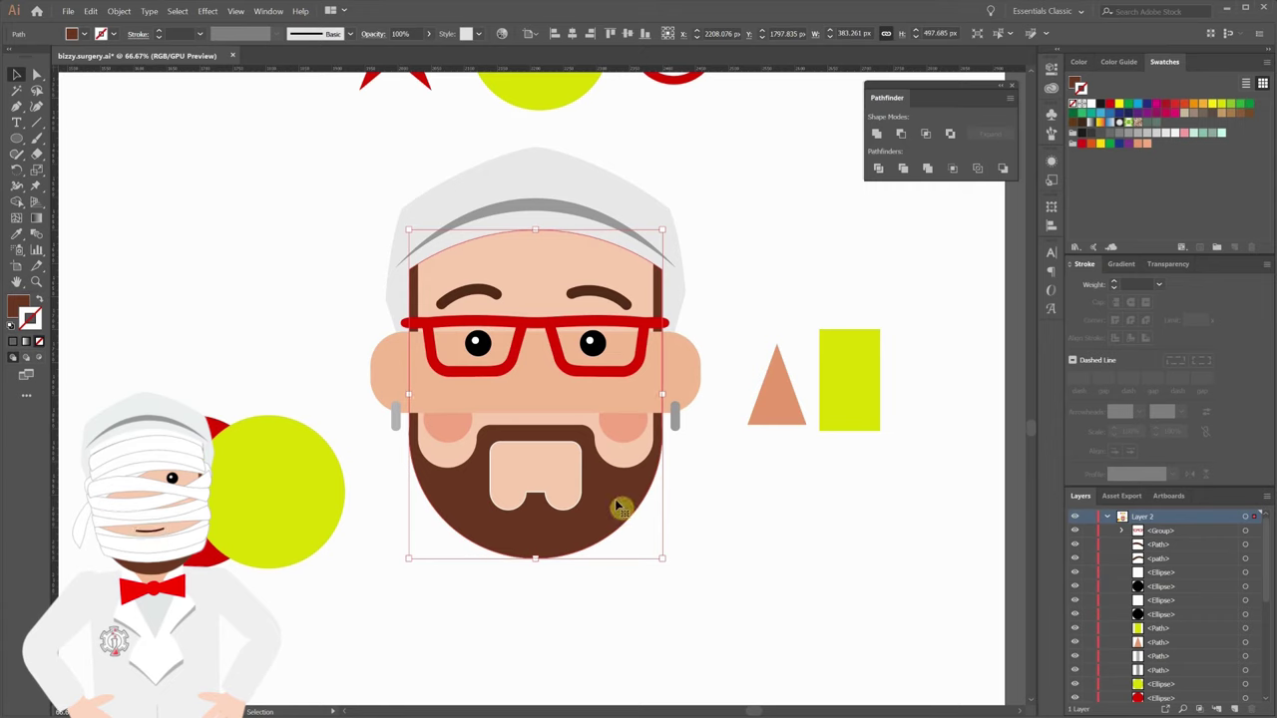
pyautogui.keyDown('shift'); pyautogui.click(678, 359); pyautogui.keyUp('shift')
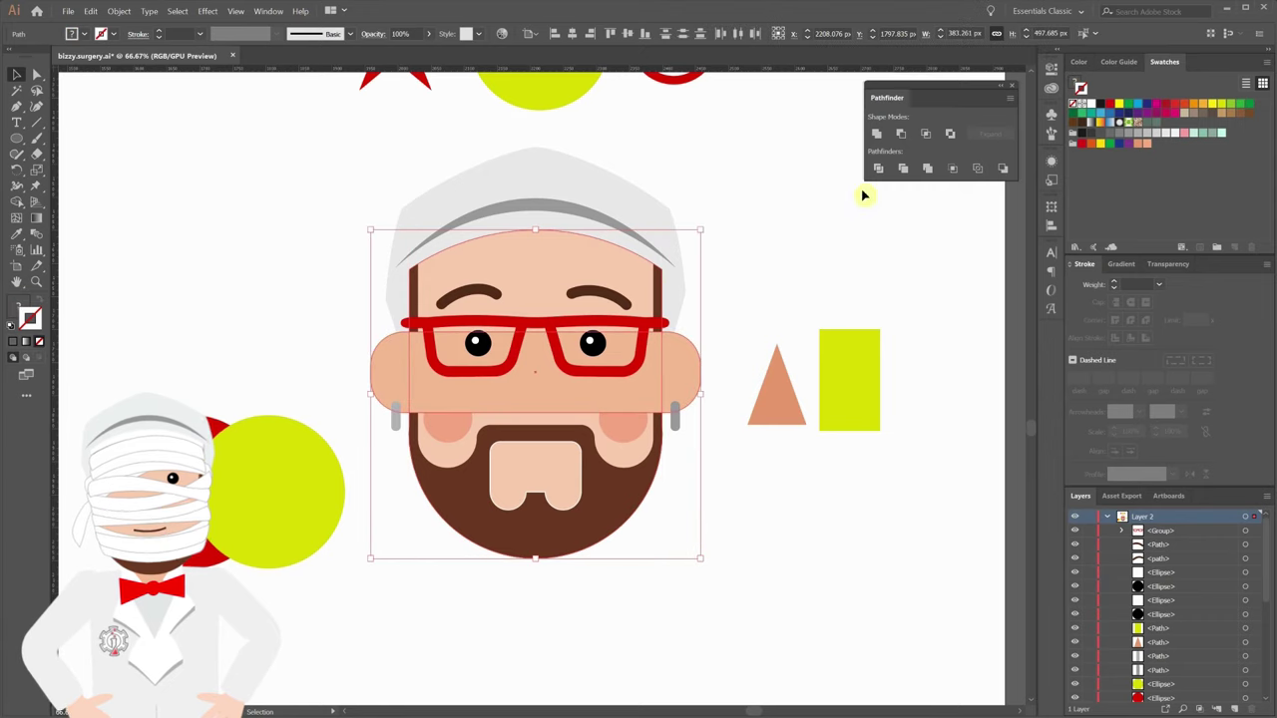
pyautogui.click(949, 133)
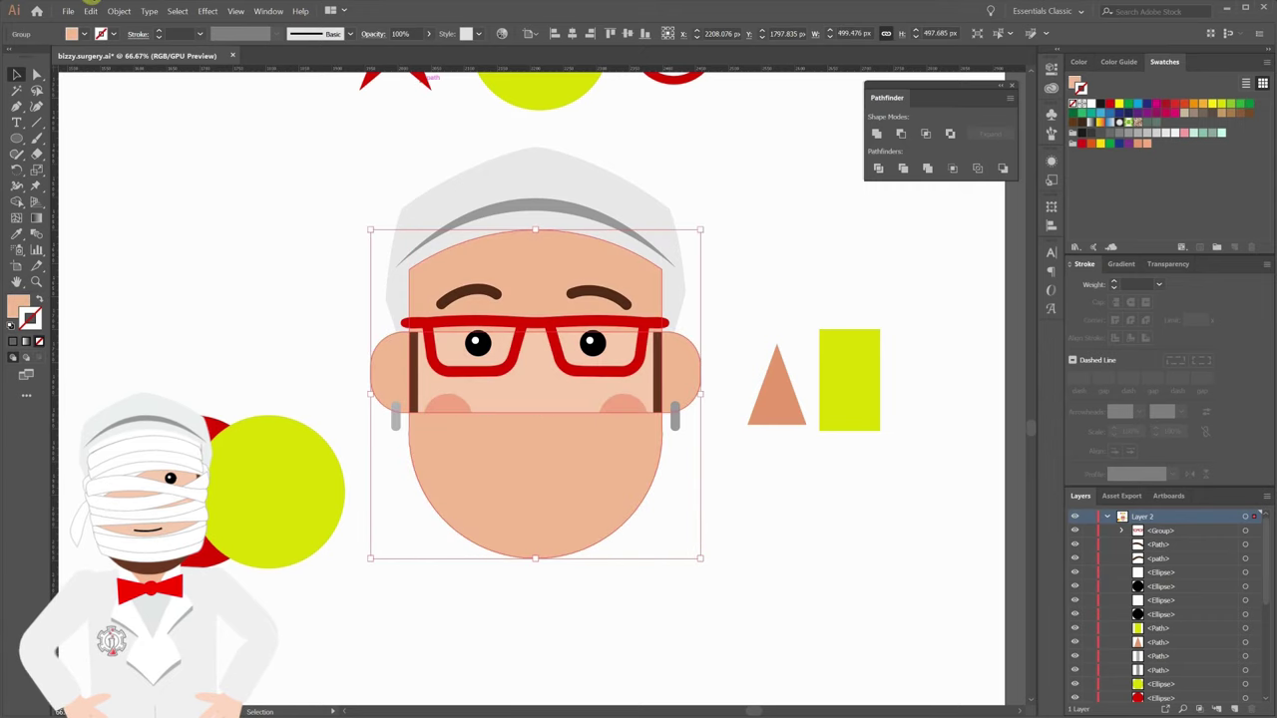
# Delete the peach forehead and lower-face pieces so that only the two ears remain.
pyautogui.click(573, 263)
pyautogui.press('Delete')
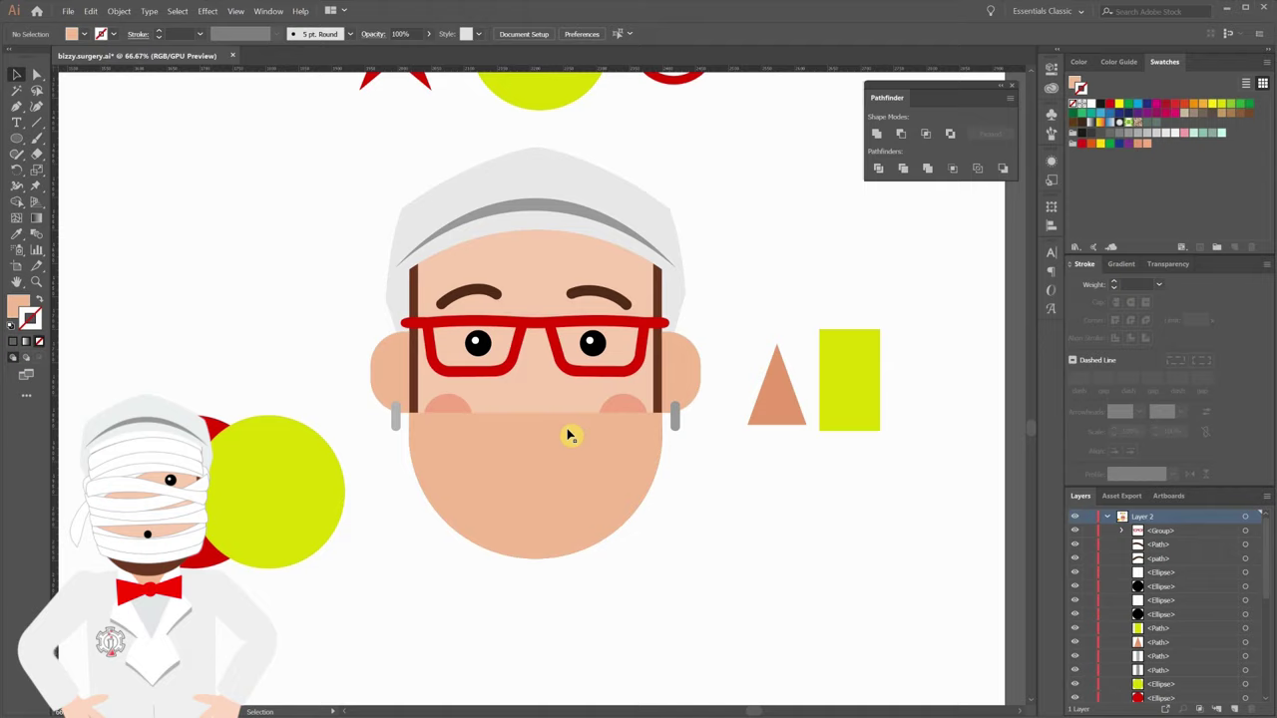
pyautogui.click(550, 492)
pyautogui.press('Delete')
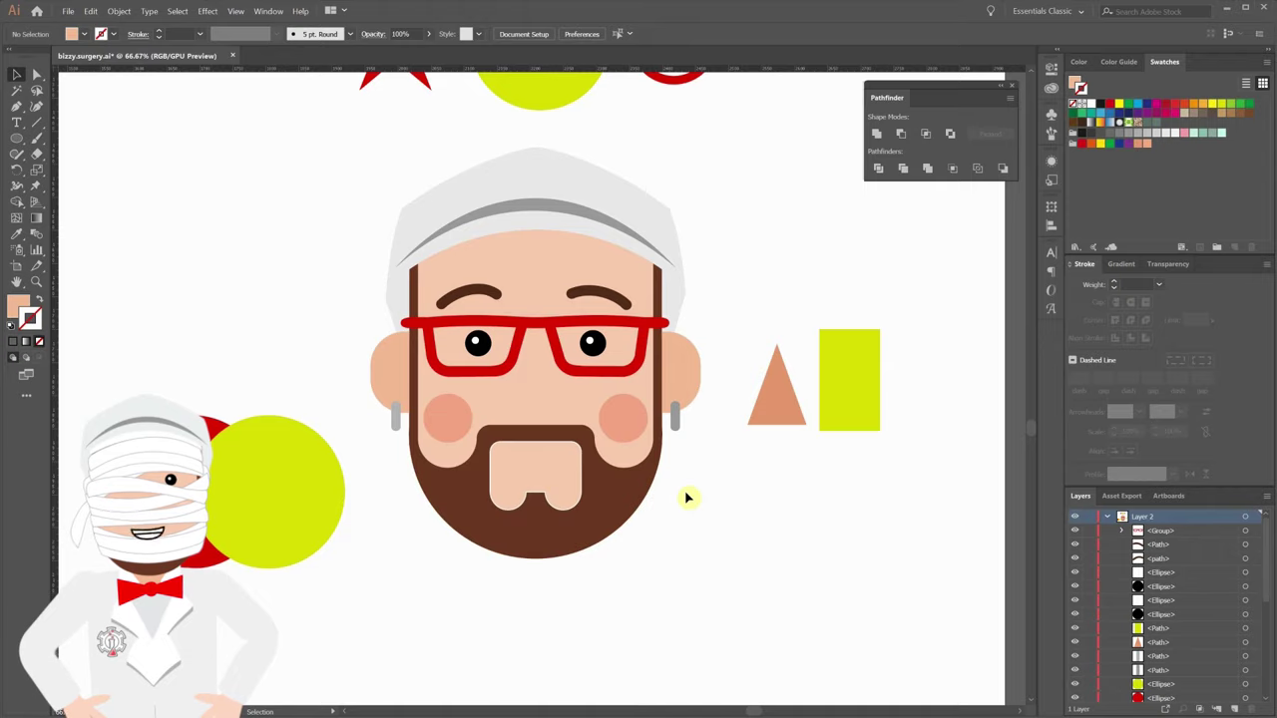
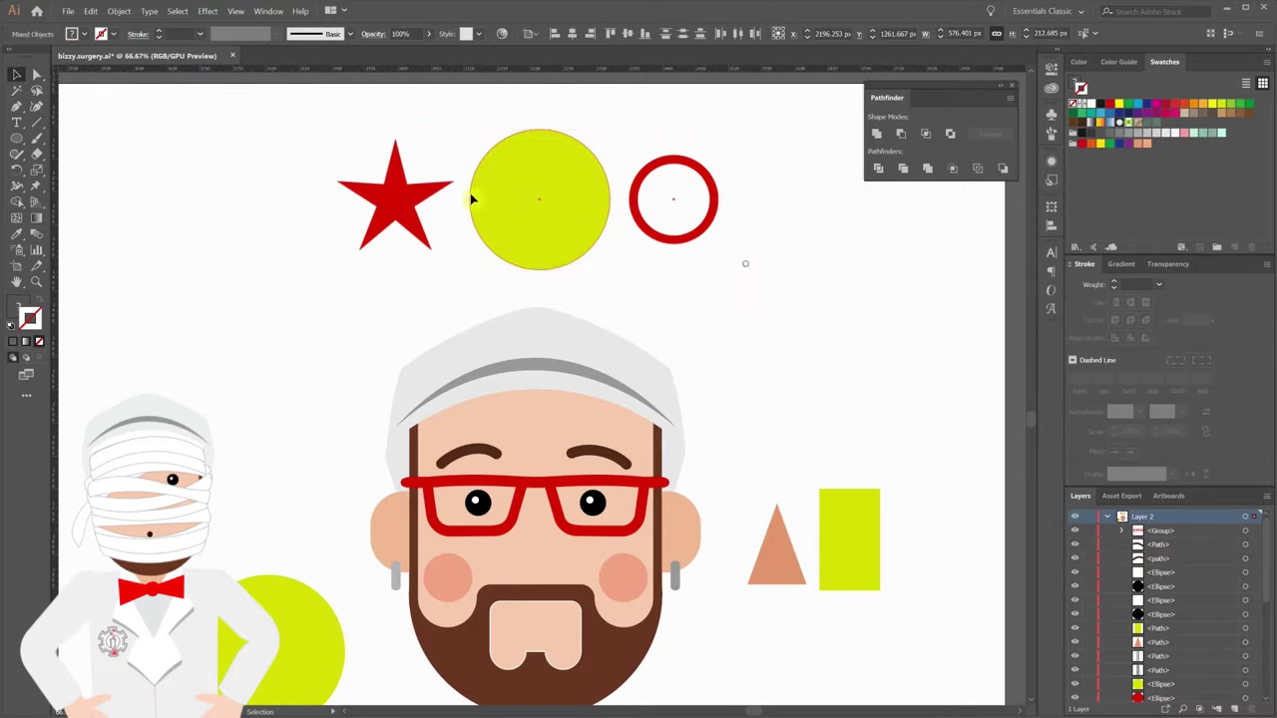
# Centre the red star and red ring horizontally on the lime green circle, using the circle as the key object.
pyautogui.keyDown('shift'); pyautogui.click(421, 199); pyautogui.keyUp('shift')
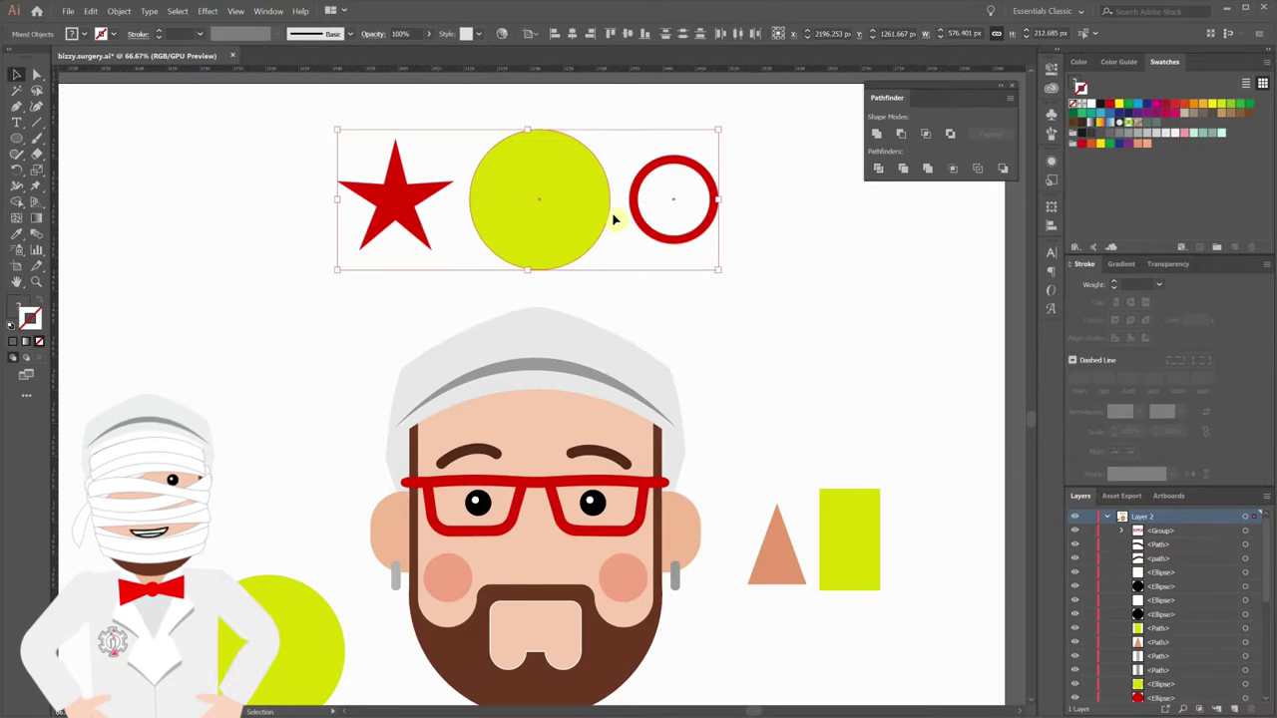
pyautogui.click(532, 34)
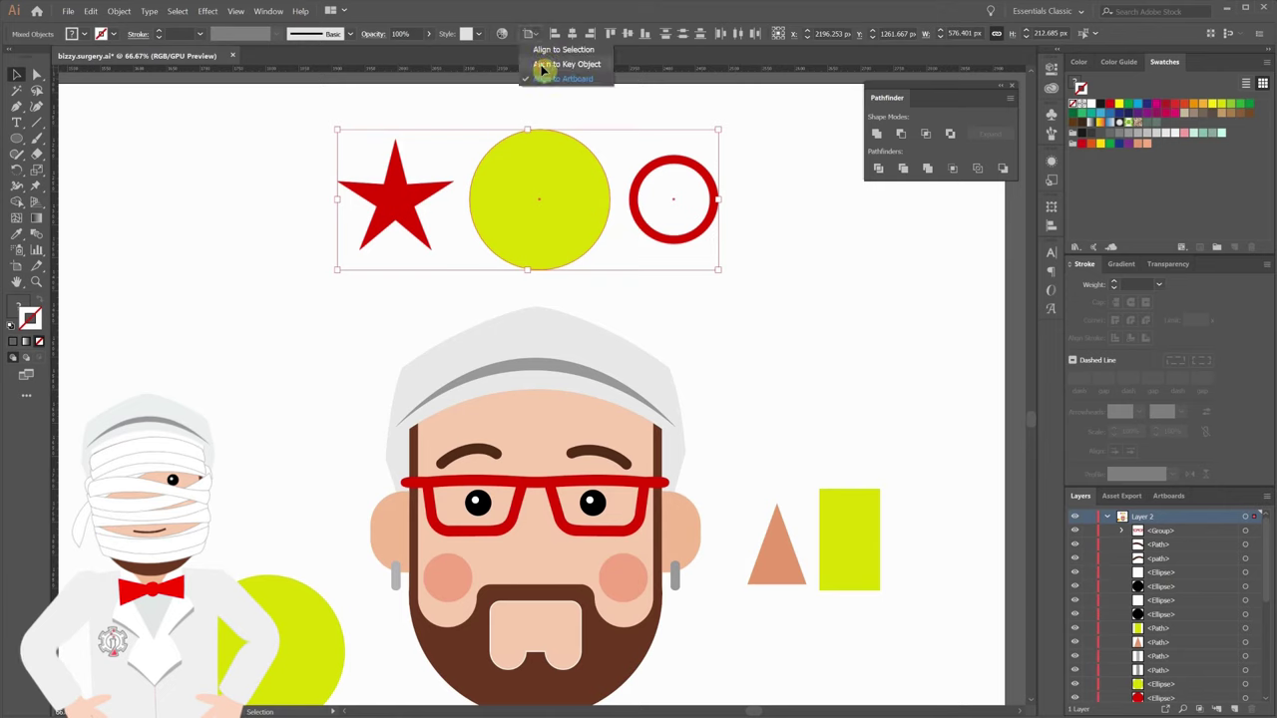
pyautogui.click(543, 66)
pyautogui.click(557, 169)
pyautogui.click(573, 34)
pyautogui.click(660, 190)
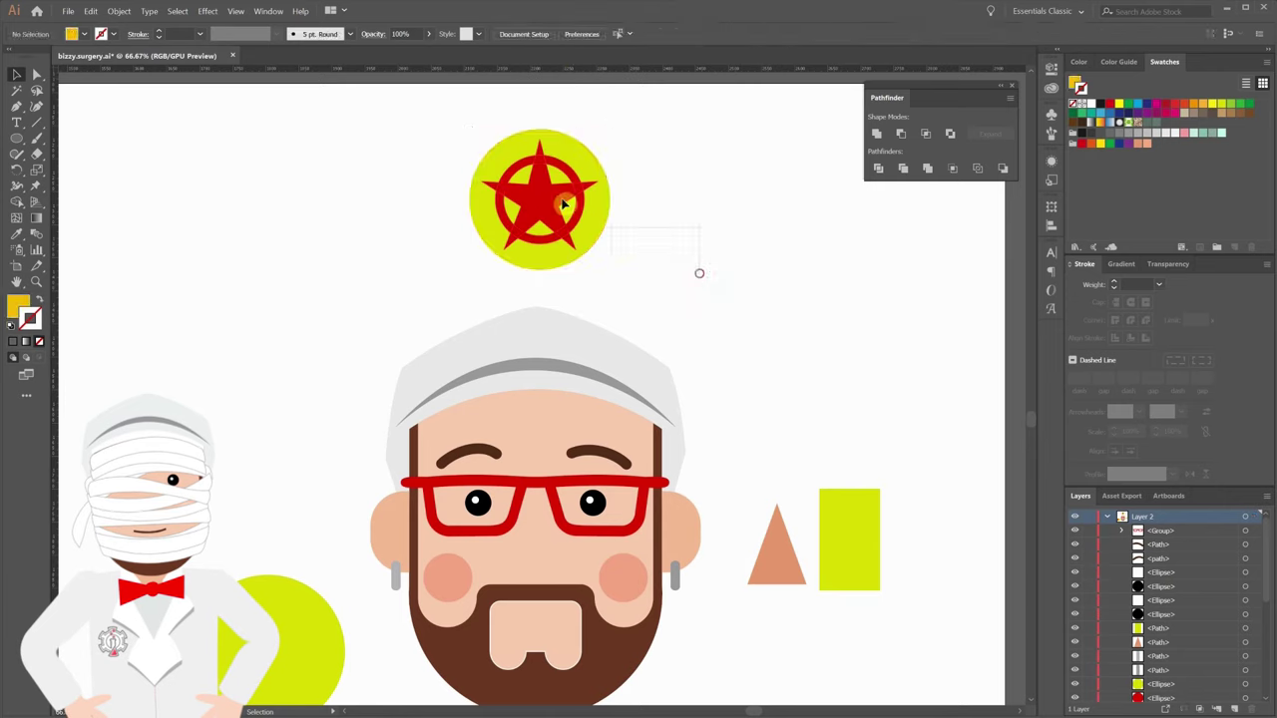
# Split the stacked star, ring and lime green circle into separate pieces with Divide.
pyautogui.moveTo(564, 203); pyautogui.dragTo(476, 153)
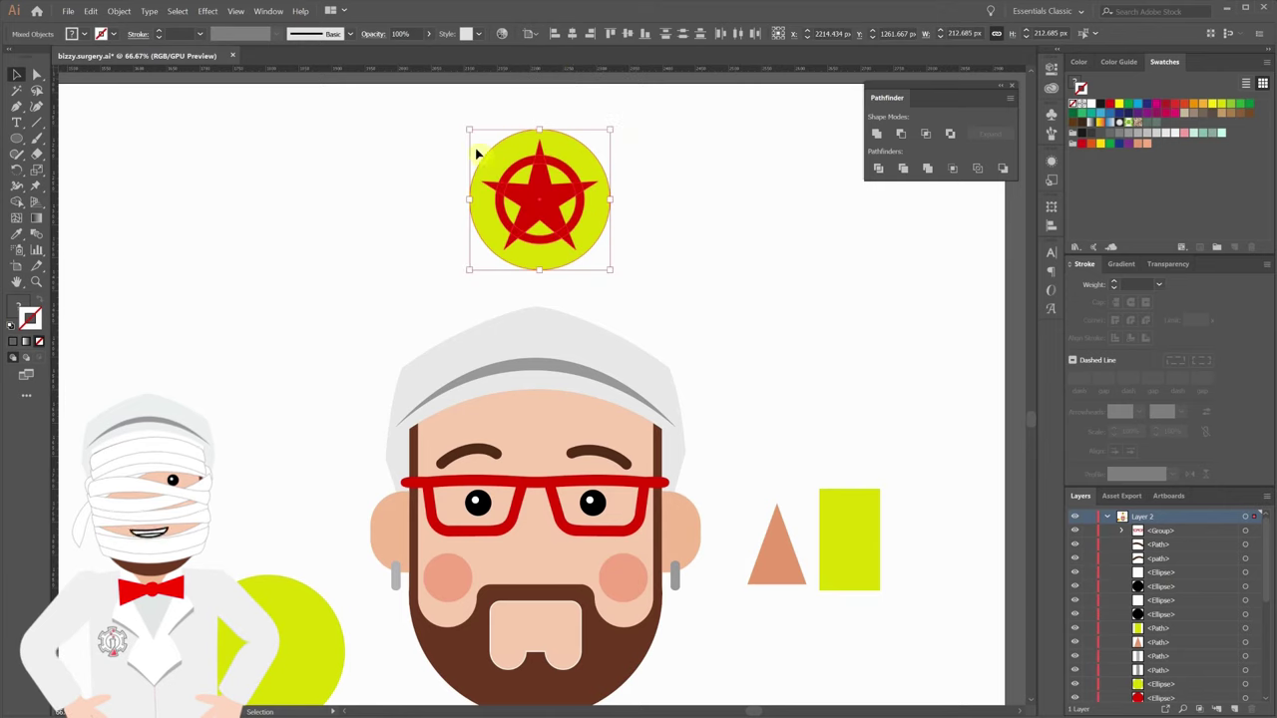
pyautogui.click(878, 172)
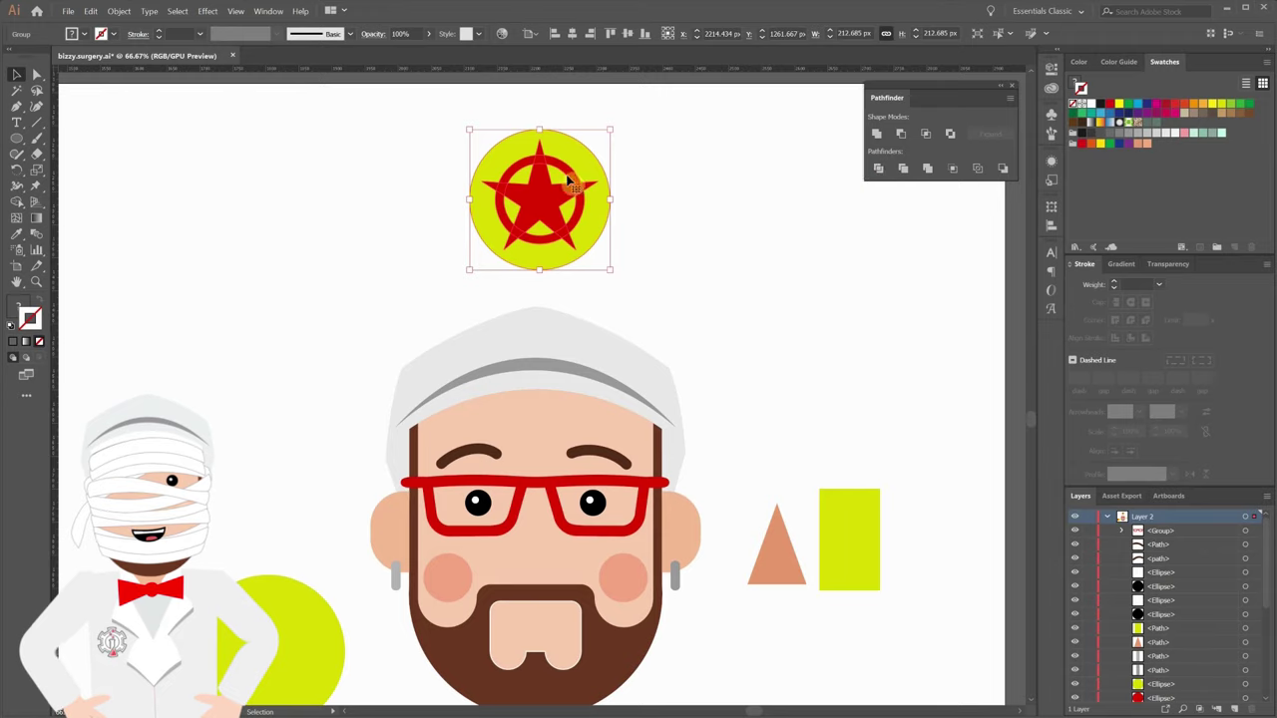
pyautogui.scroll(2, 534, 171)
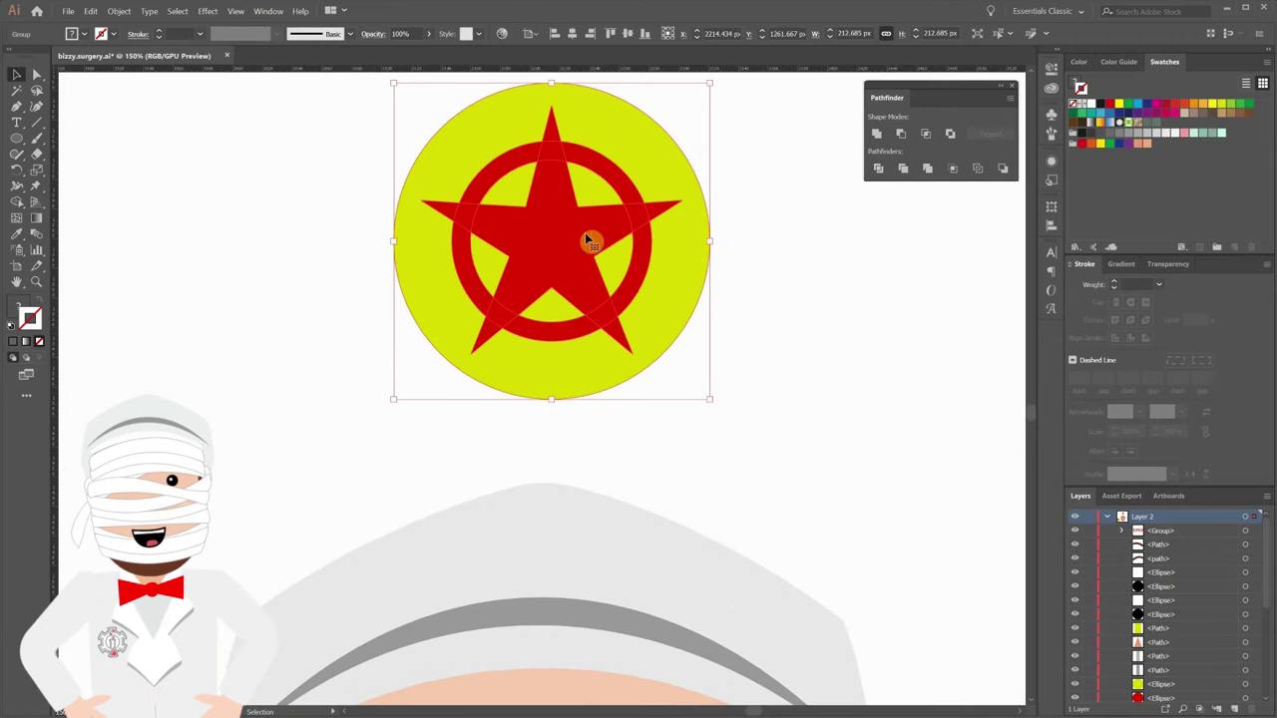
# Pull the divided ring arcs and star pieces away from the lime green circle to inspect the separate parts.
pyautogui.scroll(2, 590, 239)
pyautogui.click(728, 198)
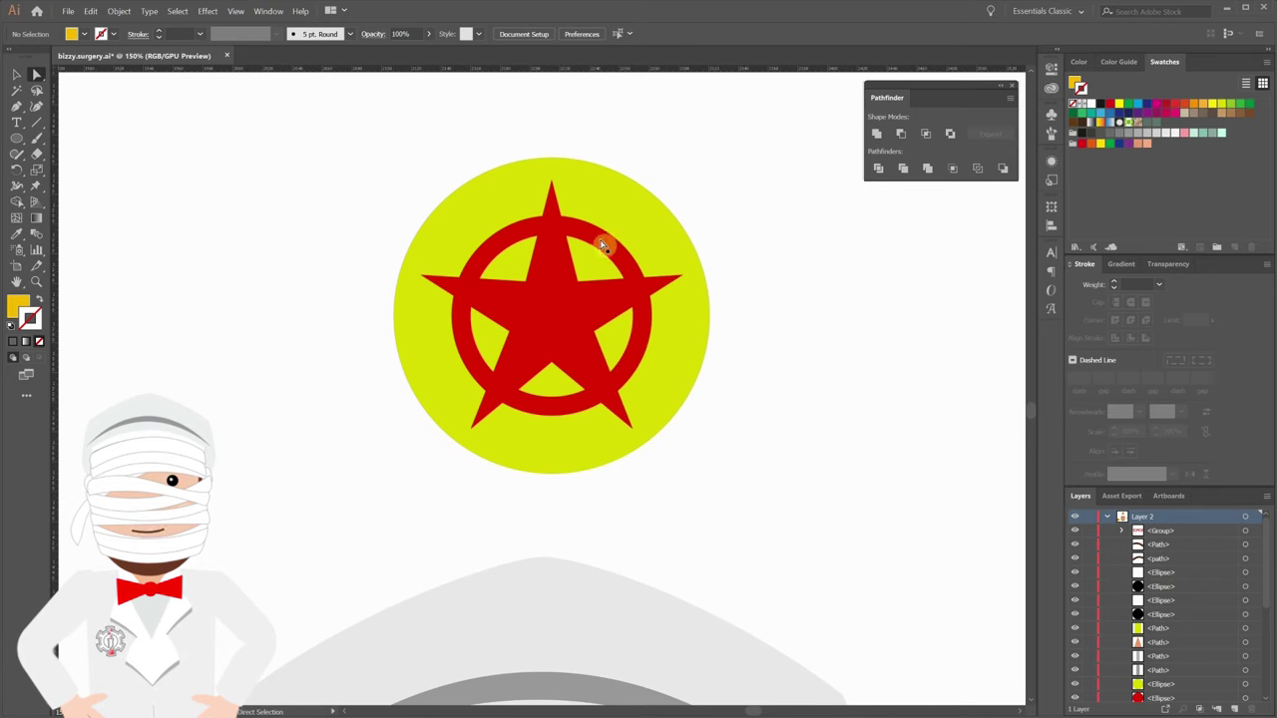
pyautogui.moveTo(602, 244); pyautogui.dragTo(625, 221)
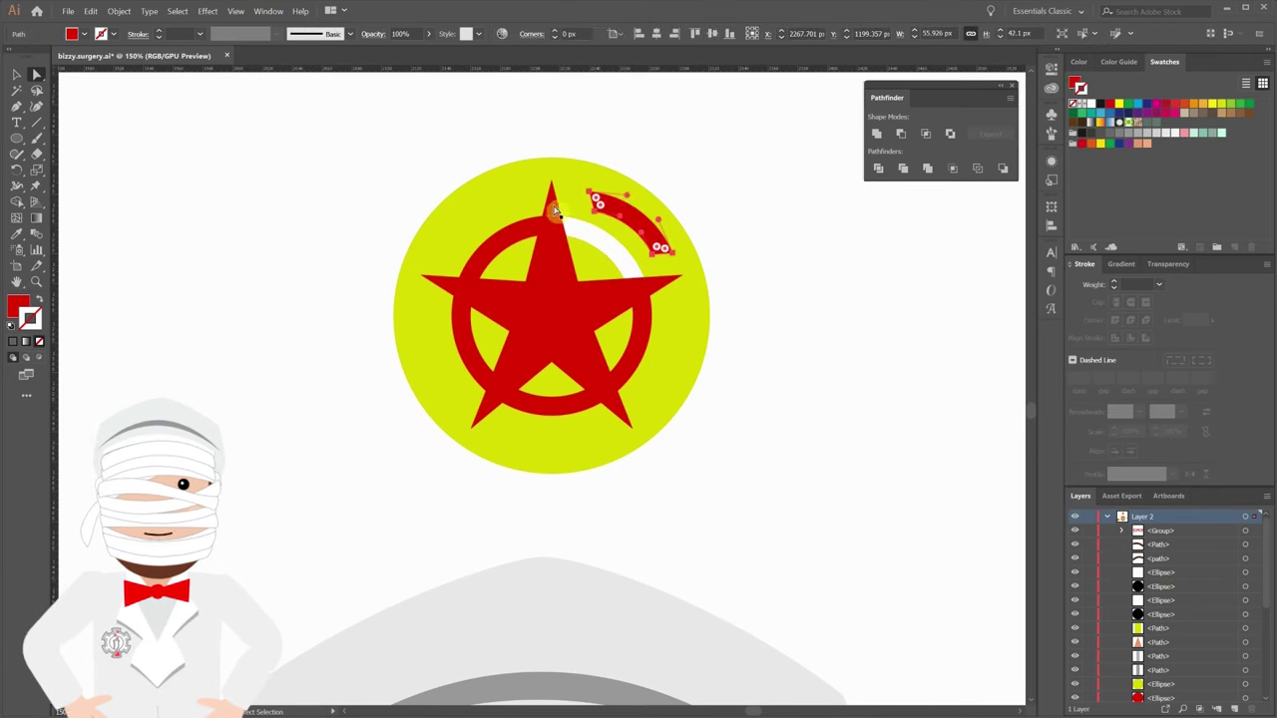
pyautogui.moveTo(527, 234); pyautogui.dragTo(502, 208)
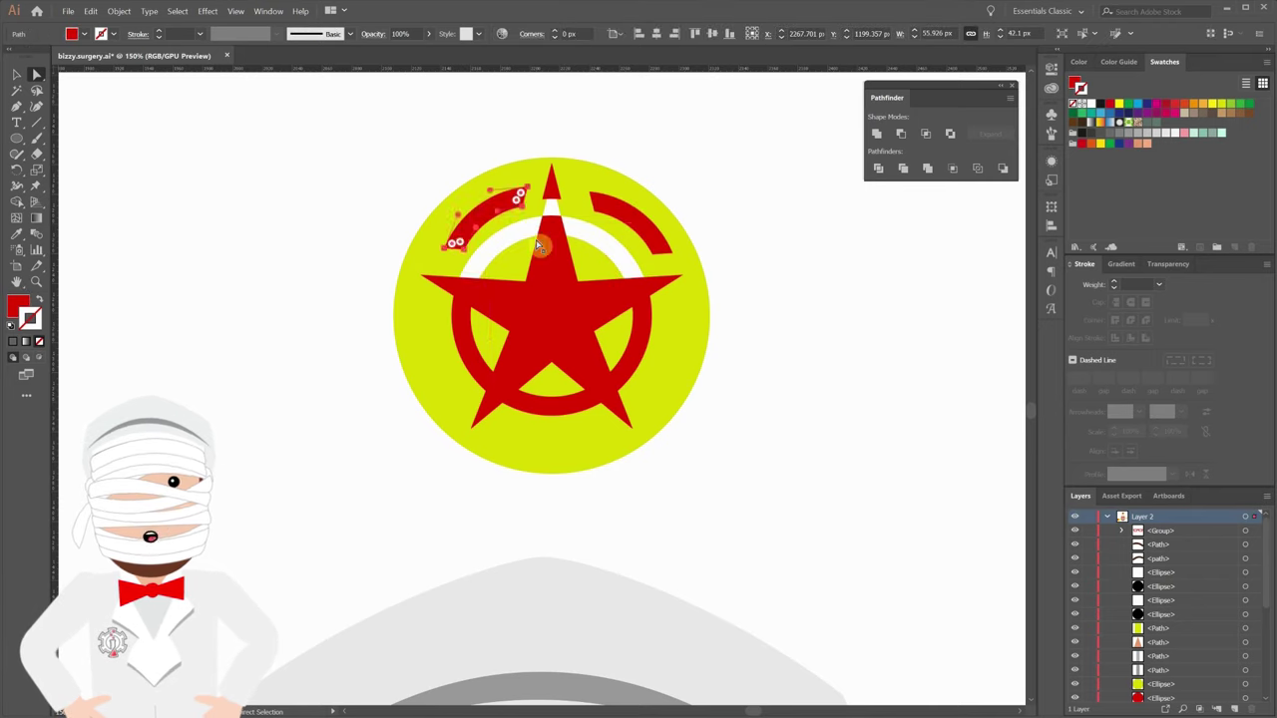
pyautogui.moveTo(549, 266); pyautogui.dragTo(381, 367)
pyautogui.click(610, 395)
# Undo the piece moves and the Divide on the star, ring and lime green circle.
pyautogui.hotkey('ctrl', 'z')
pyautogui.hotkey('ctrl', 'z')
pyautogui.hotkey('ctrl', 'z')
pyautogui.hotkey('ctrl', 'z')
pyautogui.hotkey('ctrl', 'z')
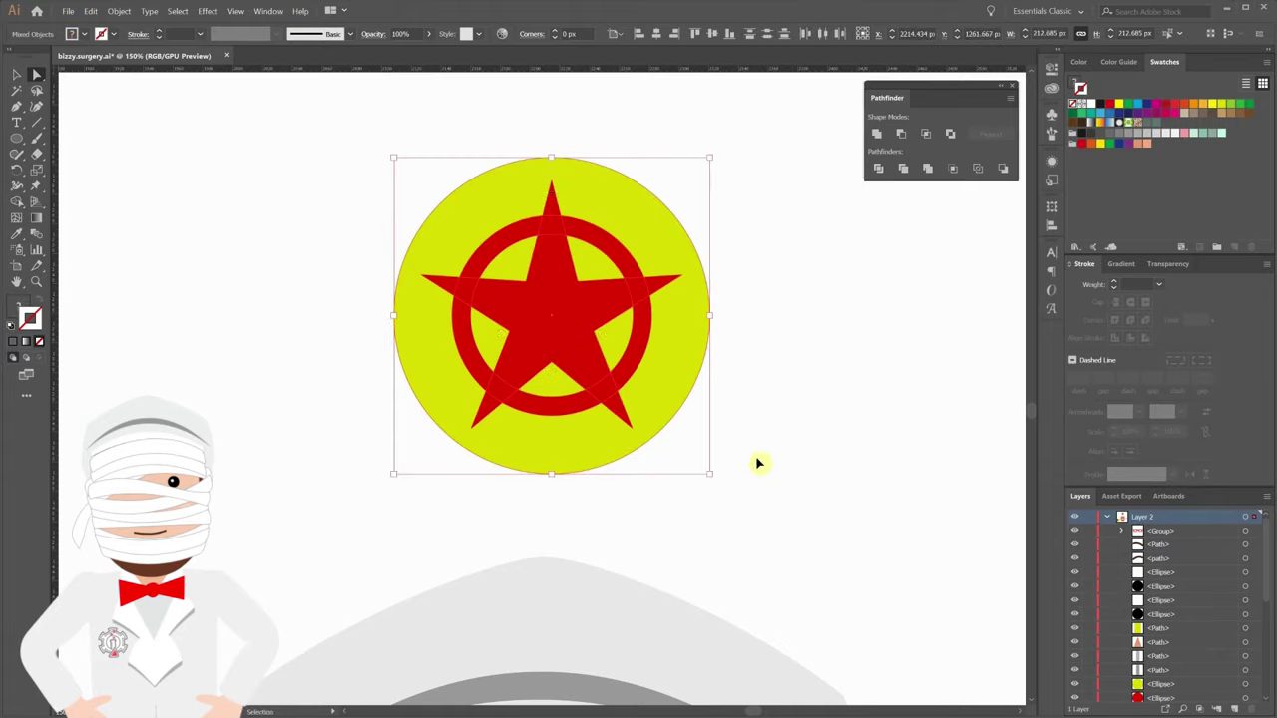
pyautogui.hotkey('ctrl', 'z')
pyautogui.hotkey('ctrl', 'z')
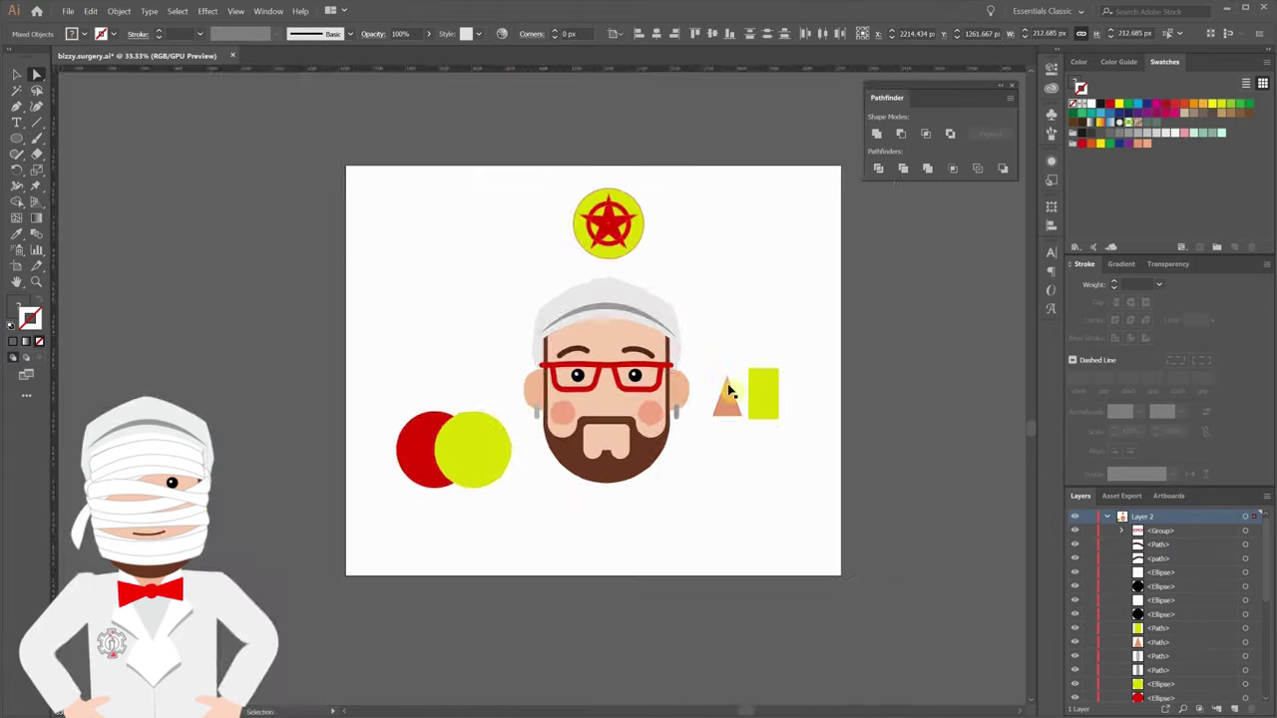
# Move the lime green rectangle over half of the peach triangle, aligning its edge with the triangle's centre, and select both shapes.
pyautogui.scroll(2, 727, 417)
pyautogui.hscroll(1, 738, 413)
pyautogui.scroll(1, 758, 411)
pyautogui.press('v')
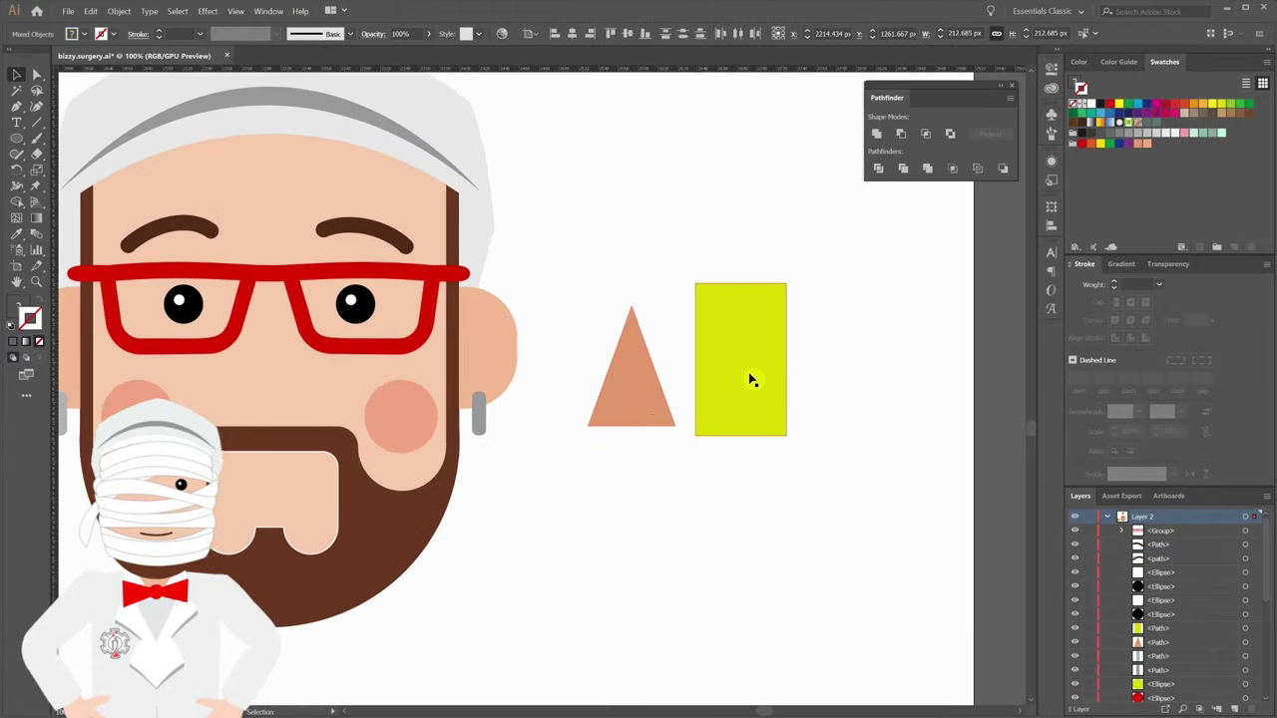
pyautogui.moveTo(755, 362); pyautogui.dragTo(679, 360)
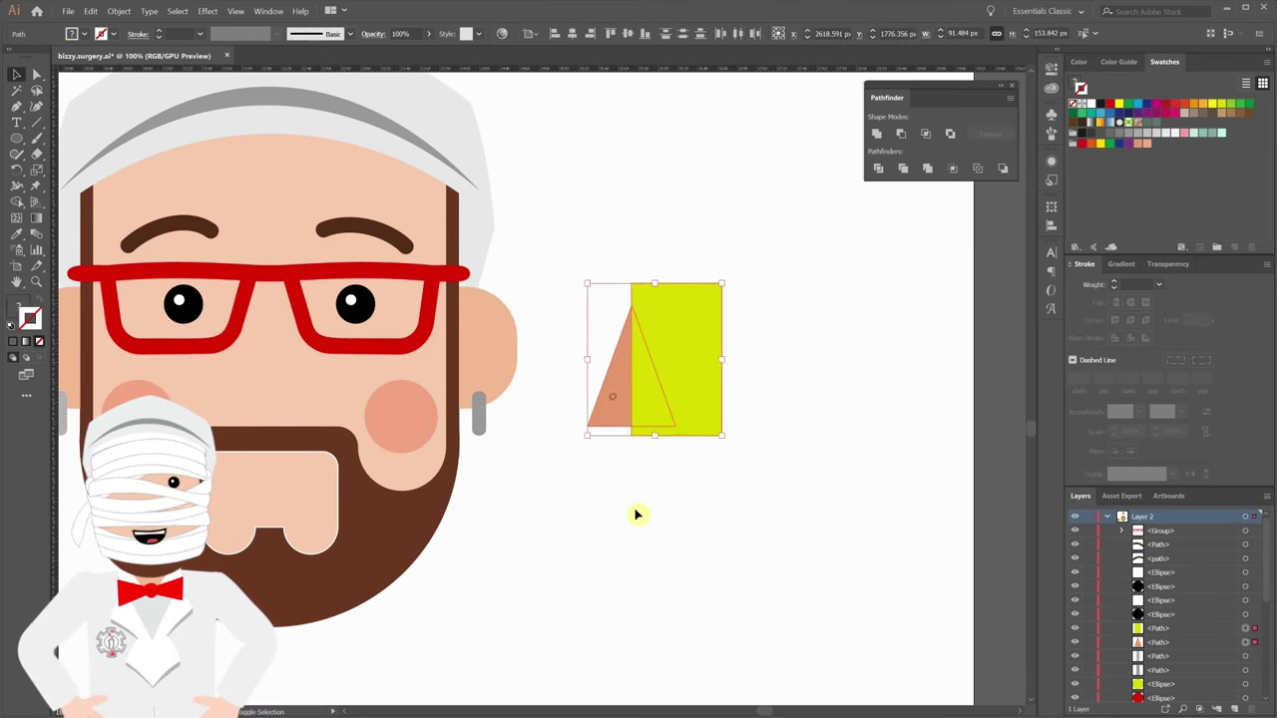
# Split the triangle and rectangle with Divide, ungroup the result, and delete the lime green piece outside the triangle.
pyautogui.click(877, 170)
pyautogui.click(696, 463)
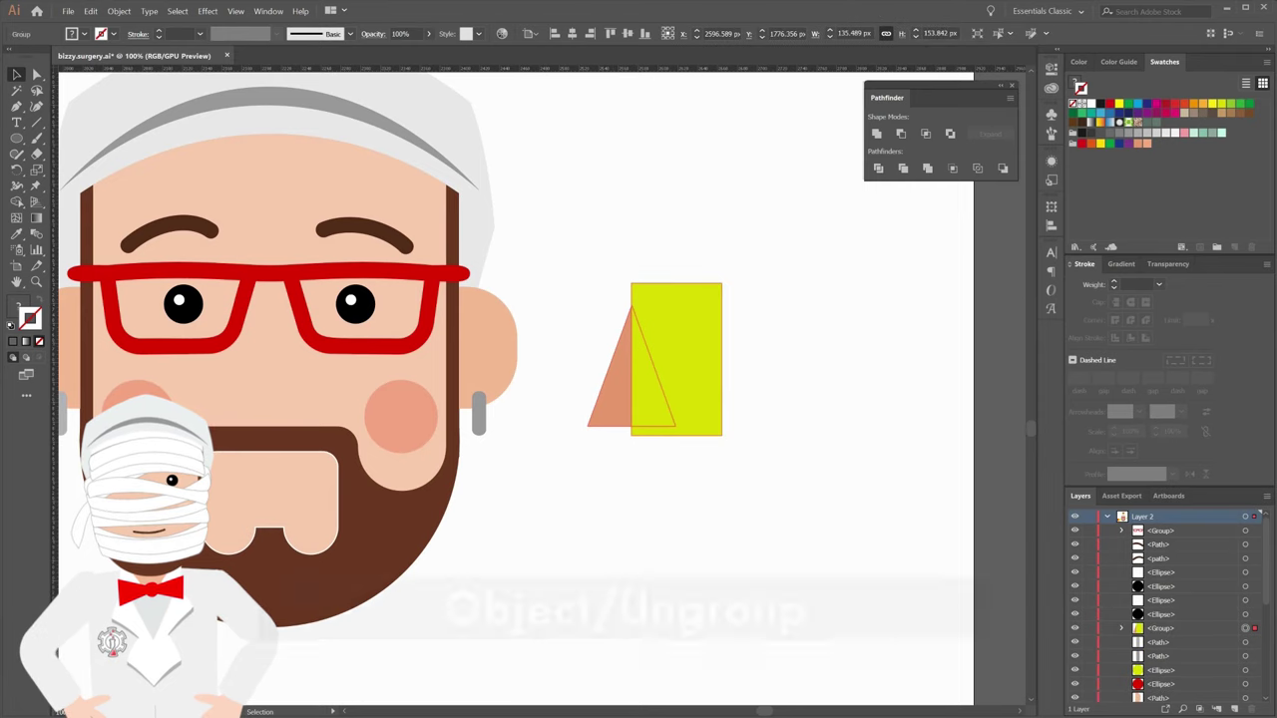
pyautogui.moveTo(699, 349); pyautogui.dragTo(734, 349)
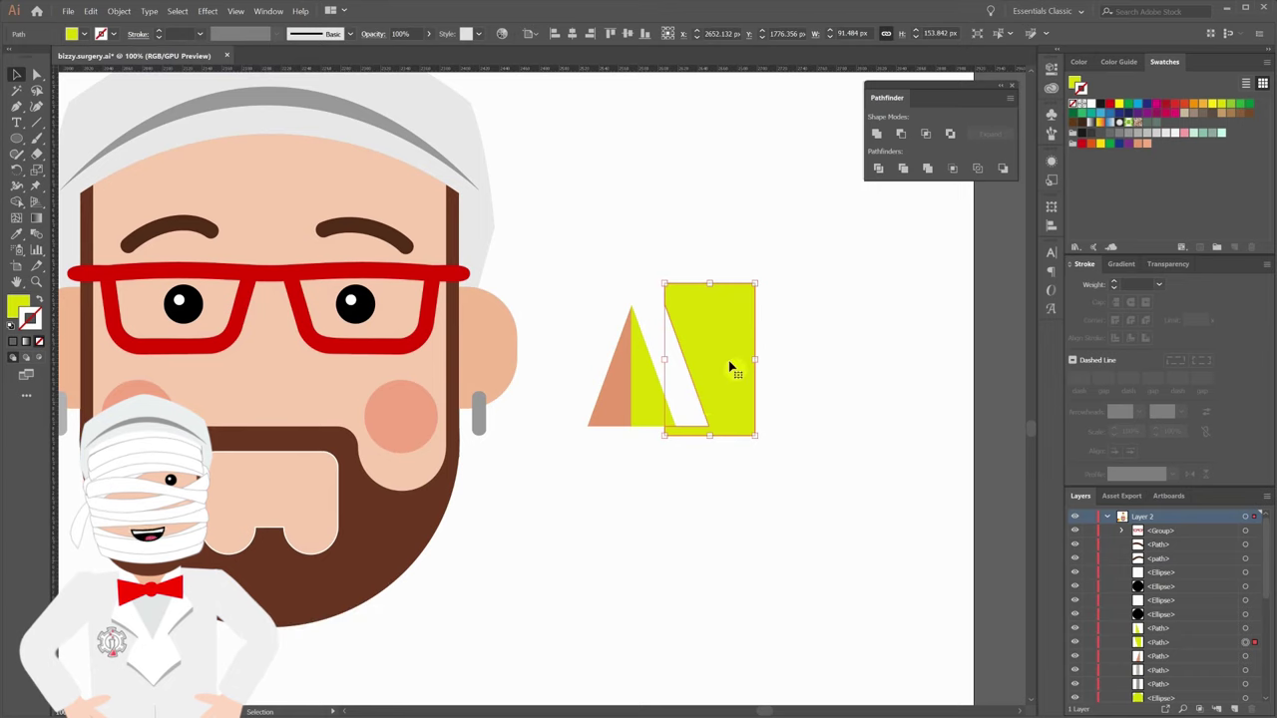
pyautogui.press('Delete')
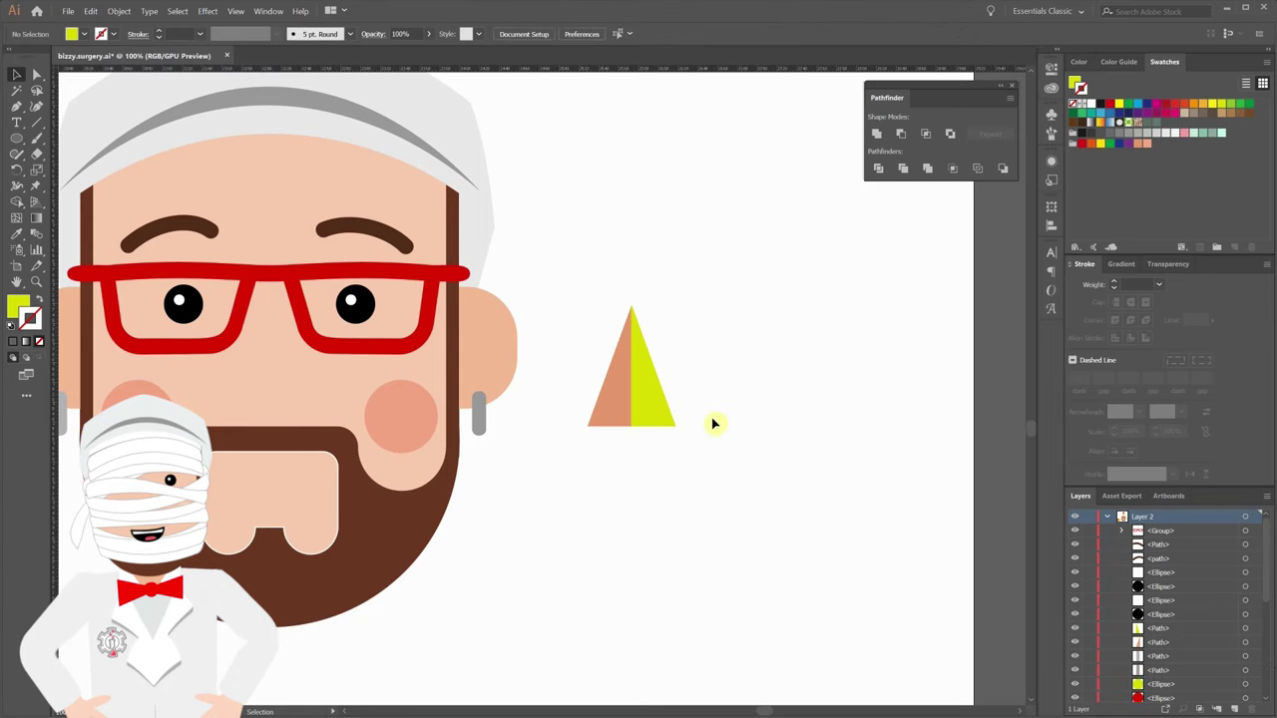
# Recolour the lime green half of the triangle with the lighter peach swatch and move both halves onto the face as a nose.
pyautogui.click(653, 393)
pyautogui.click(744, 361)
pyautogui.click(647, 397)
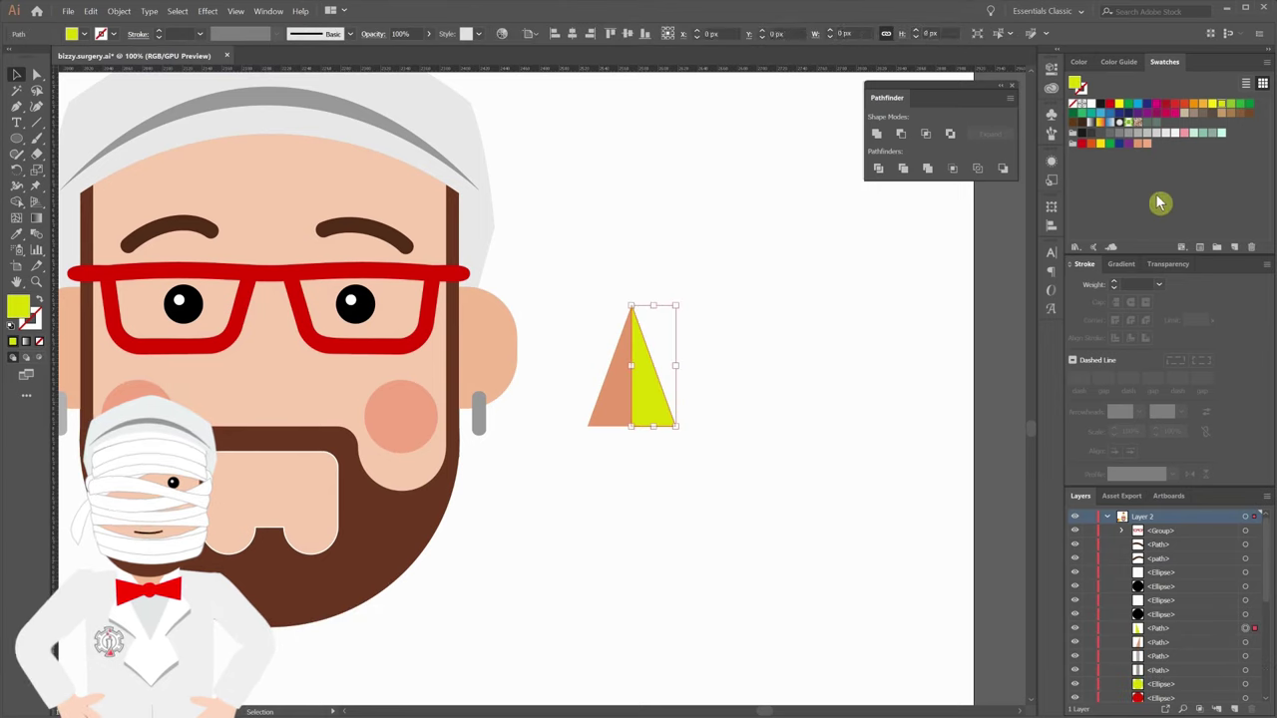
pyautogui.click(1148, 147)
pyautogui.keyDown('shift'); pyautogui.click(614, 389); pyautogui.keyUp('shift')
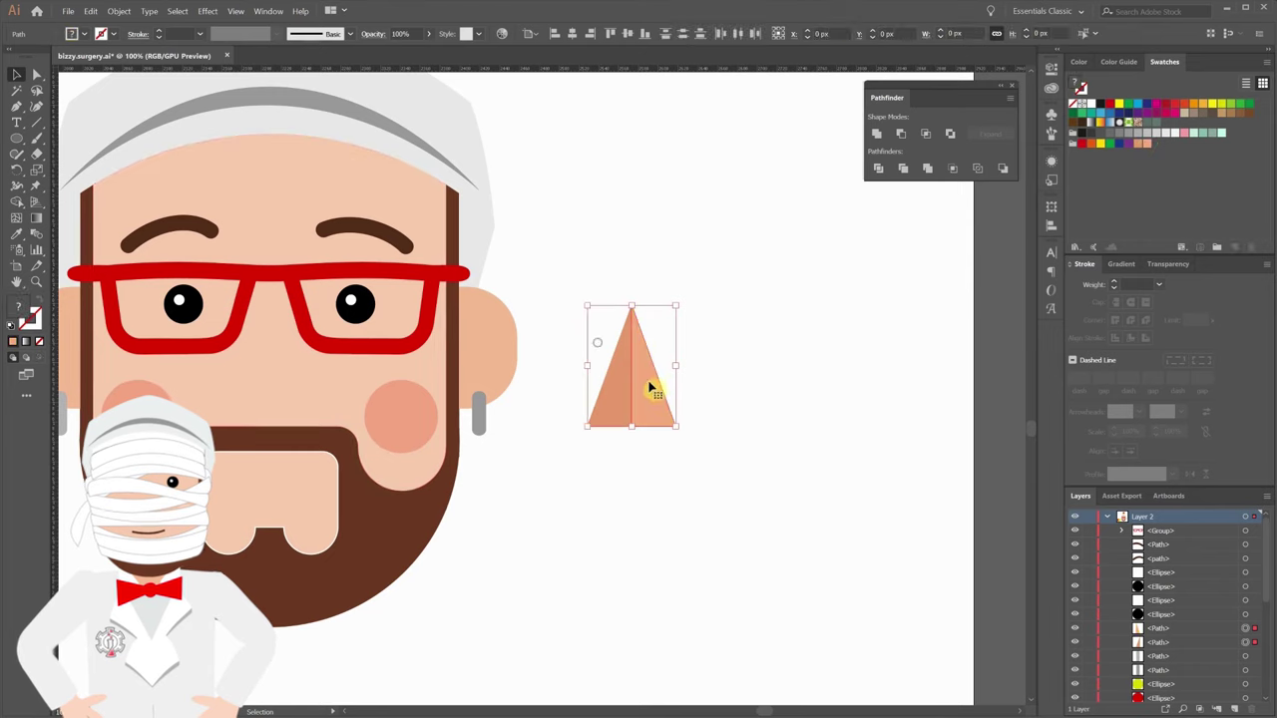
pyautogui.moveTo(656, 399); pyautogui.dragTo(293, 397)
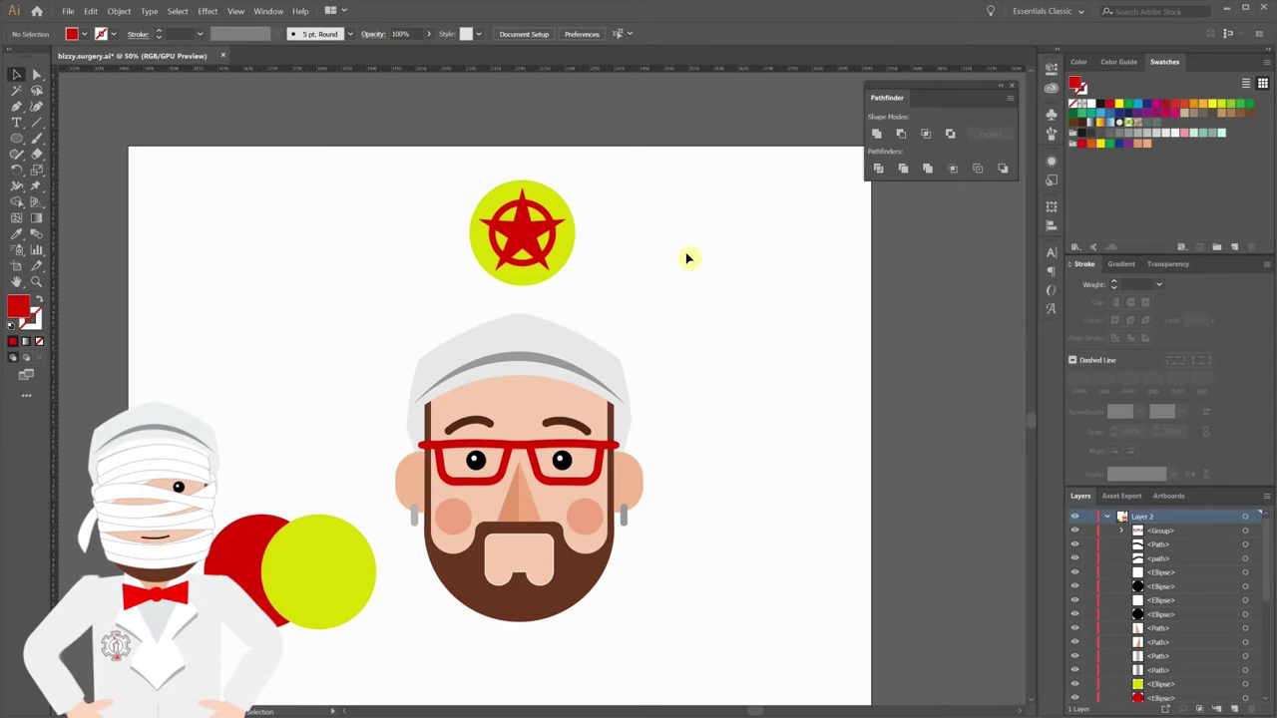
# Select the stacked star, ring and lime green circle above the head and apply Trim.
pyautogui.moveTo(424, 206); pyautogui.dragTo(579, 251)
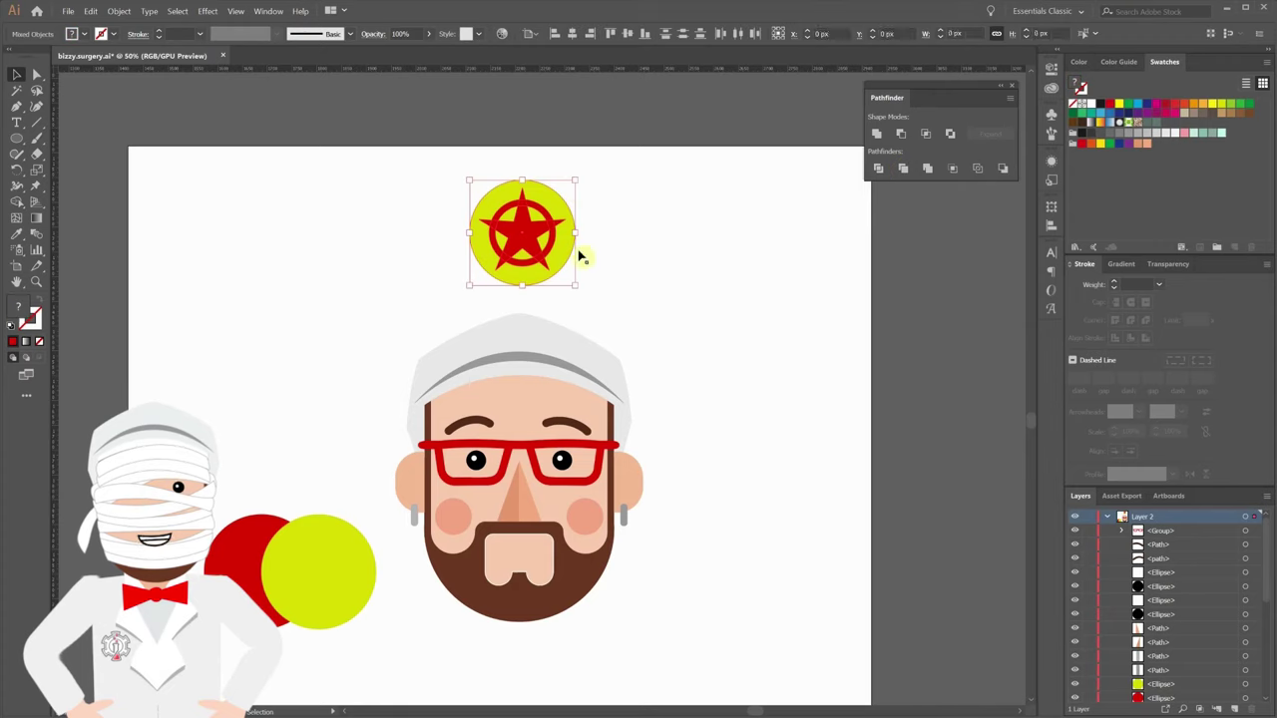
pyautogui.click(908, 175)
pyautogui.hotkey('ctrl', '=')
pyautogui.hotkey('ctrl', '=')
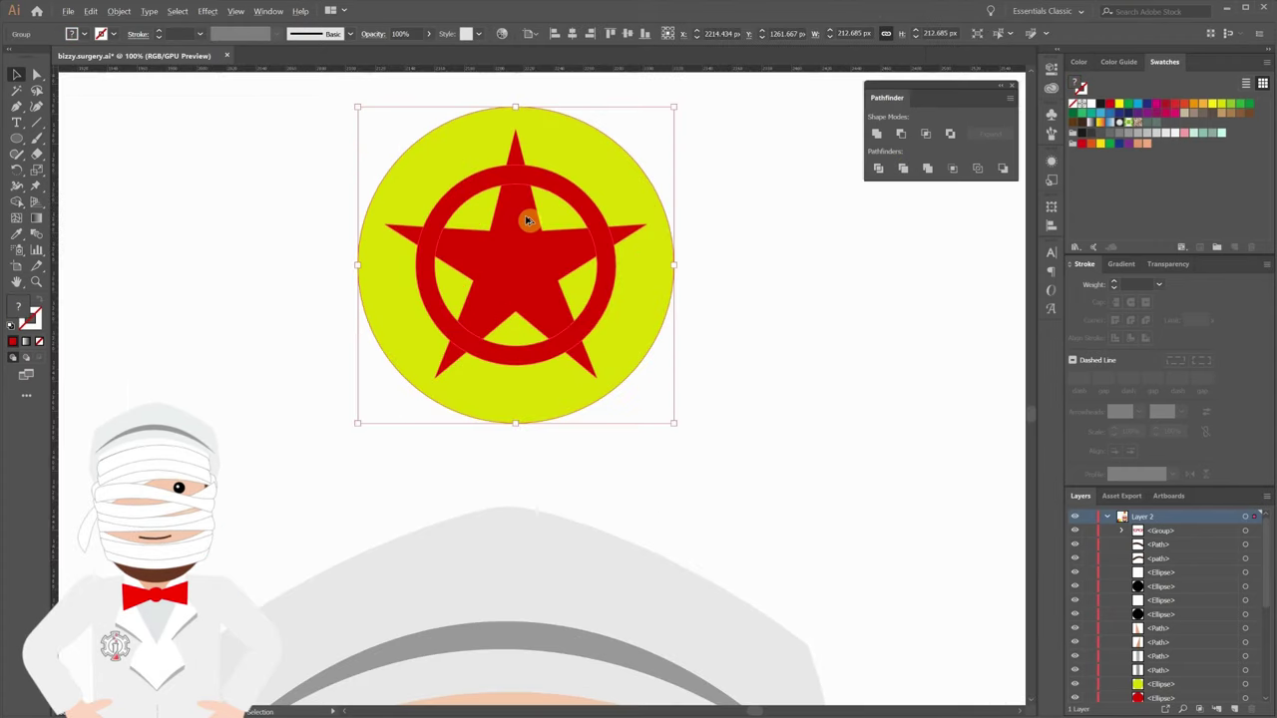
# Pull the trimmed ring and inner star piece away from the lime green circle to inspect what Trim cut.
pyautogui.scroll(2, 743, 324)
pyautogui.click(760, 277)
pyautogui.press('a')
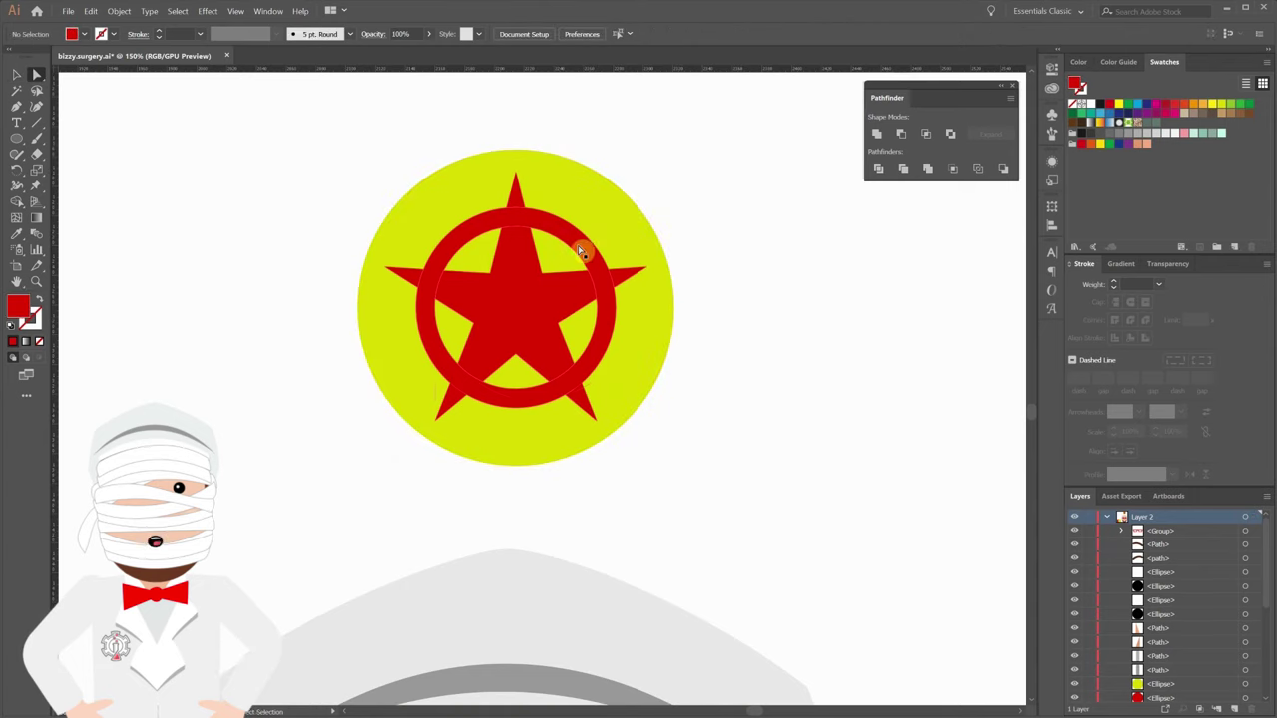
pyautogui.moveTo(582, 252); pyautogui.dragTo(739, 276)
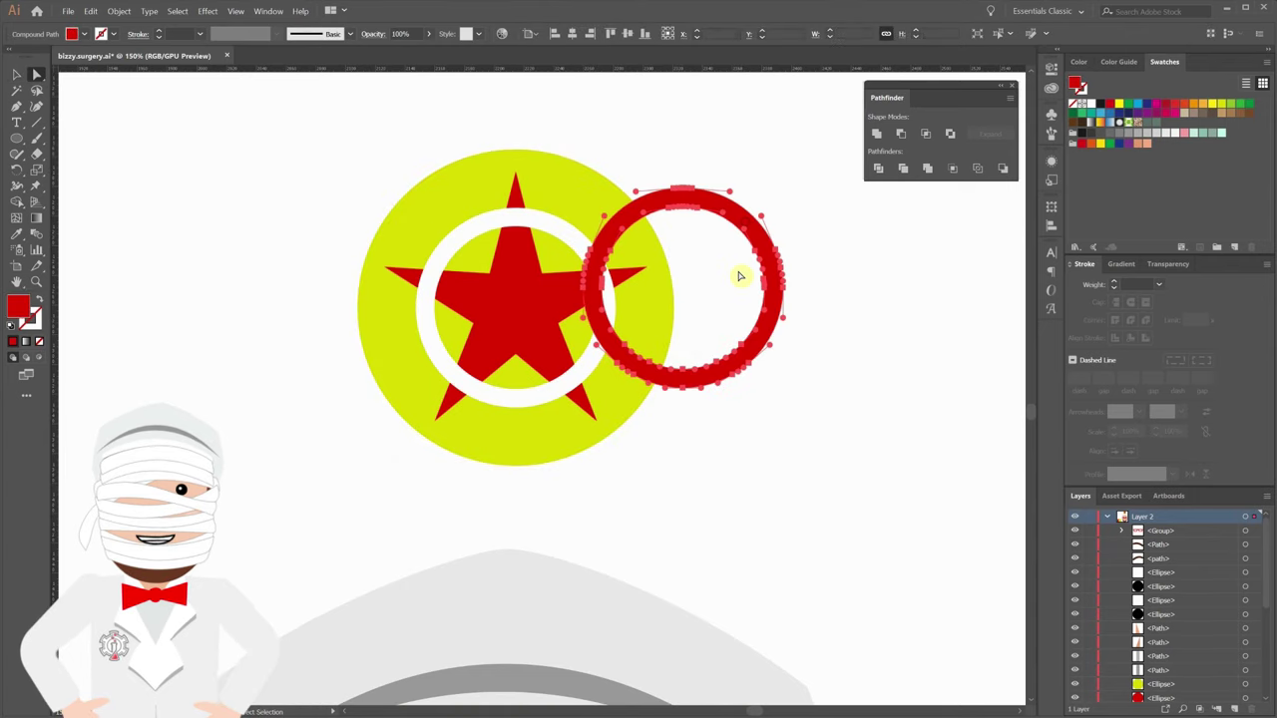
pyautogui.moveTo(526, 292); pyautogui.dragTo(543, 372)
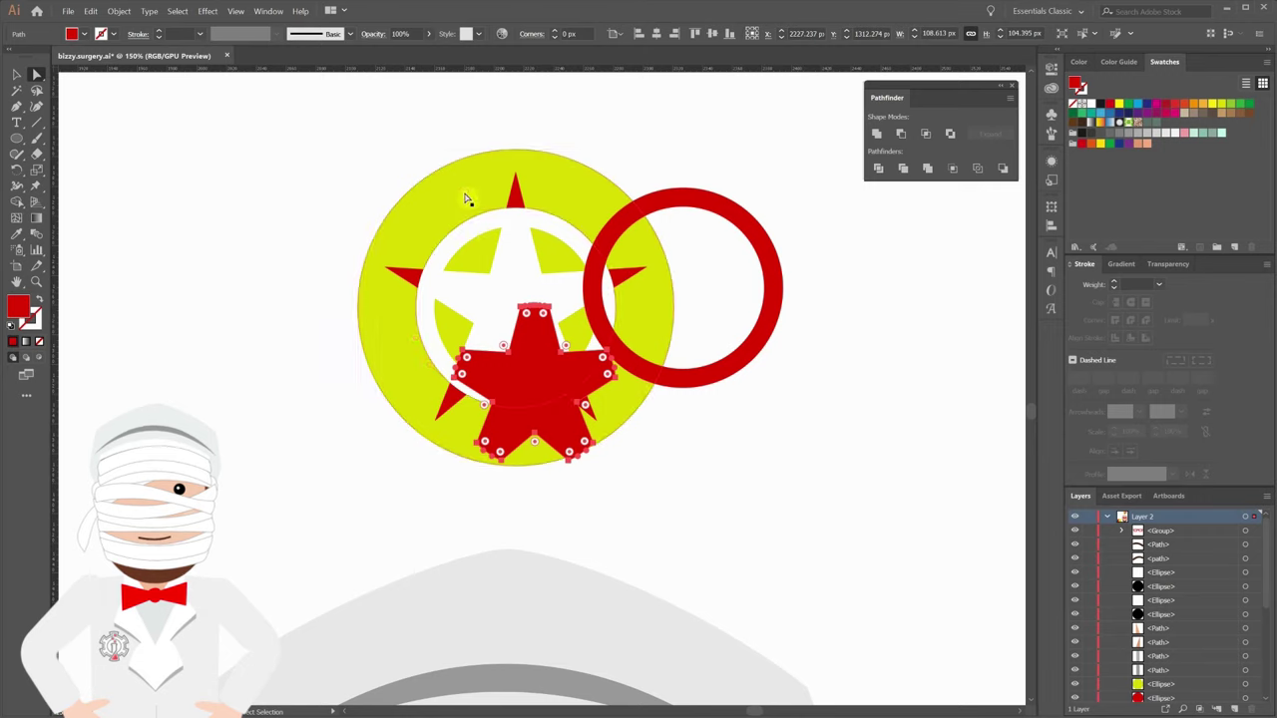
pyautogui.moveTo(464, 194); pyautogui.dragTo(454, 169)
# Undo the moves of the trimmed pieces and the Trim itself.
pyautogui.hotkey('ctrl', 'z')
pyautogui.hotkey('ctrl', 'z')
pyautogui.hotkey('ctrl', 'z')
pyautogui.moveTo(524, 199); pyautogui.dragTo(530, 208)
pyautogui.hotkey('ctrl', 'z')
pyautogui.hotkey('ctrl', 'z')
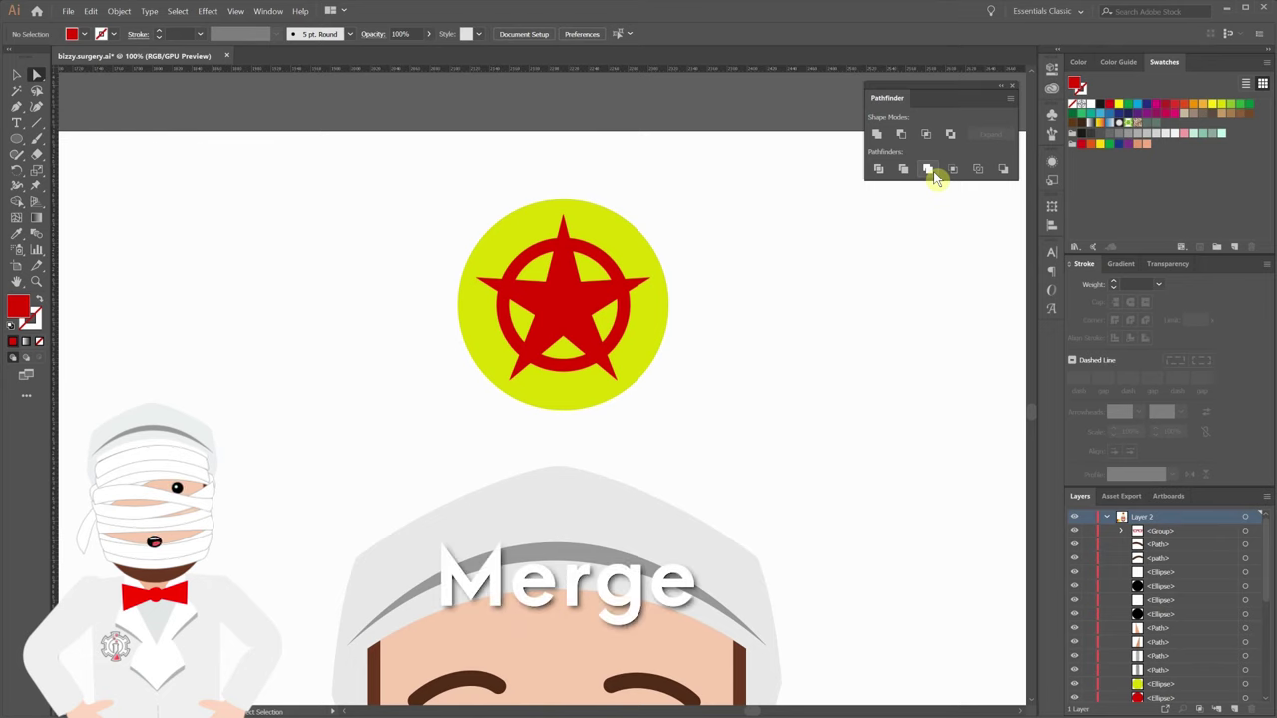
# Move the red star off the ring to check that it is a separate shape, and undo the move.
pyautogui.moveTo(581, 305); pyautogui.dragTo(616, 335)
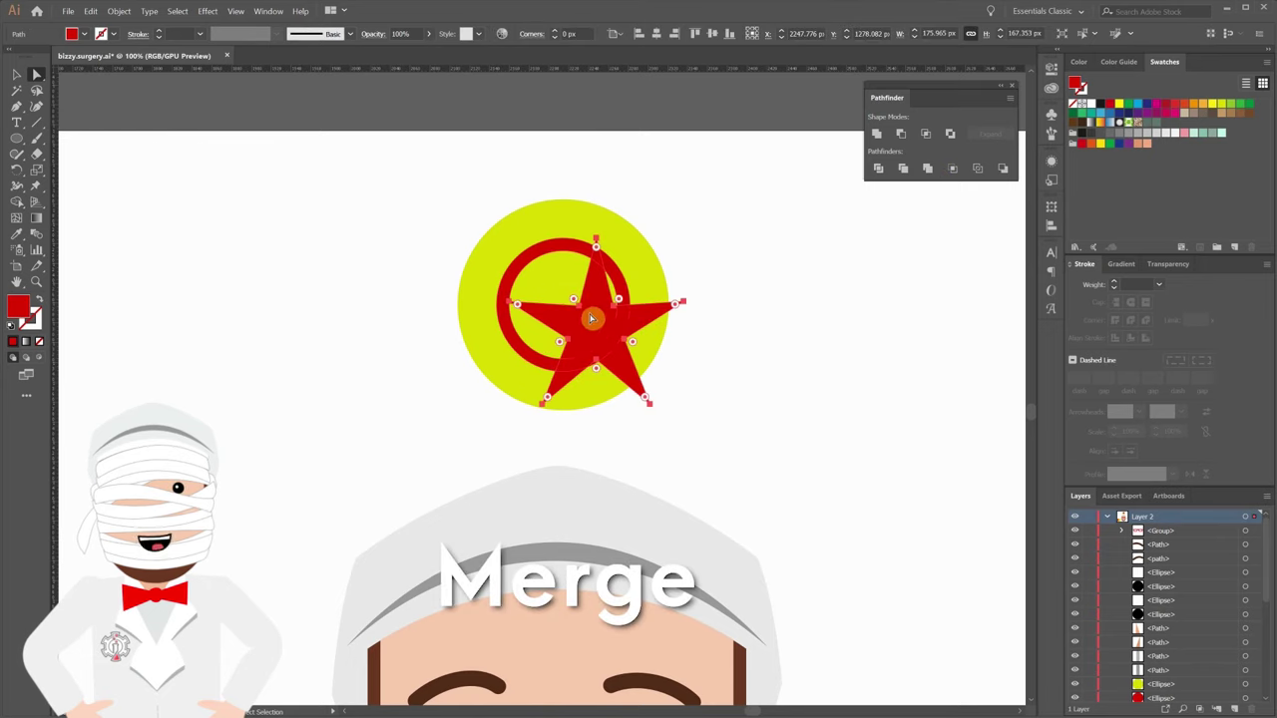
pyautogui.click(615, 371)
pyautogui.hotkey('ctrl', 'z')
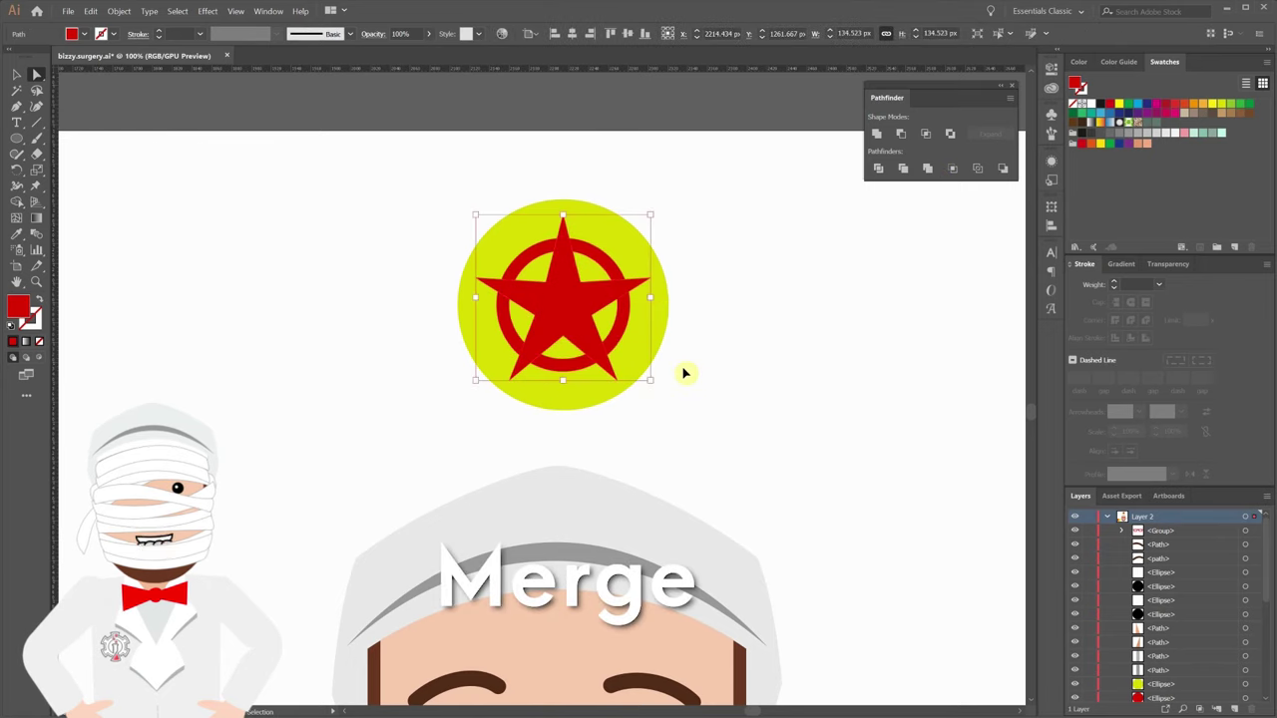
pyautogui.click(747, 334)
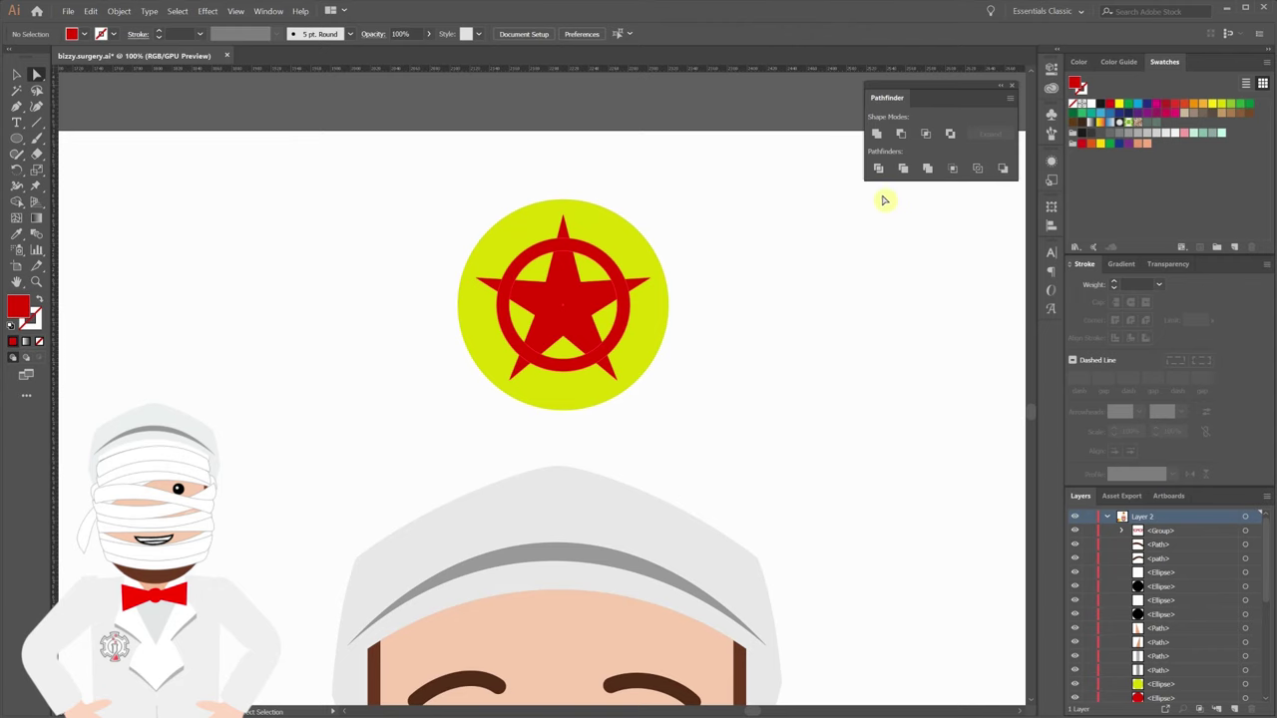
# Select the red star, red ring and lime green circle and combine them with Merge.
pyautogui.press('v')
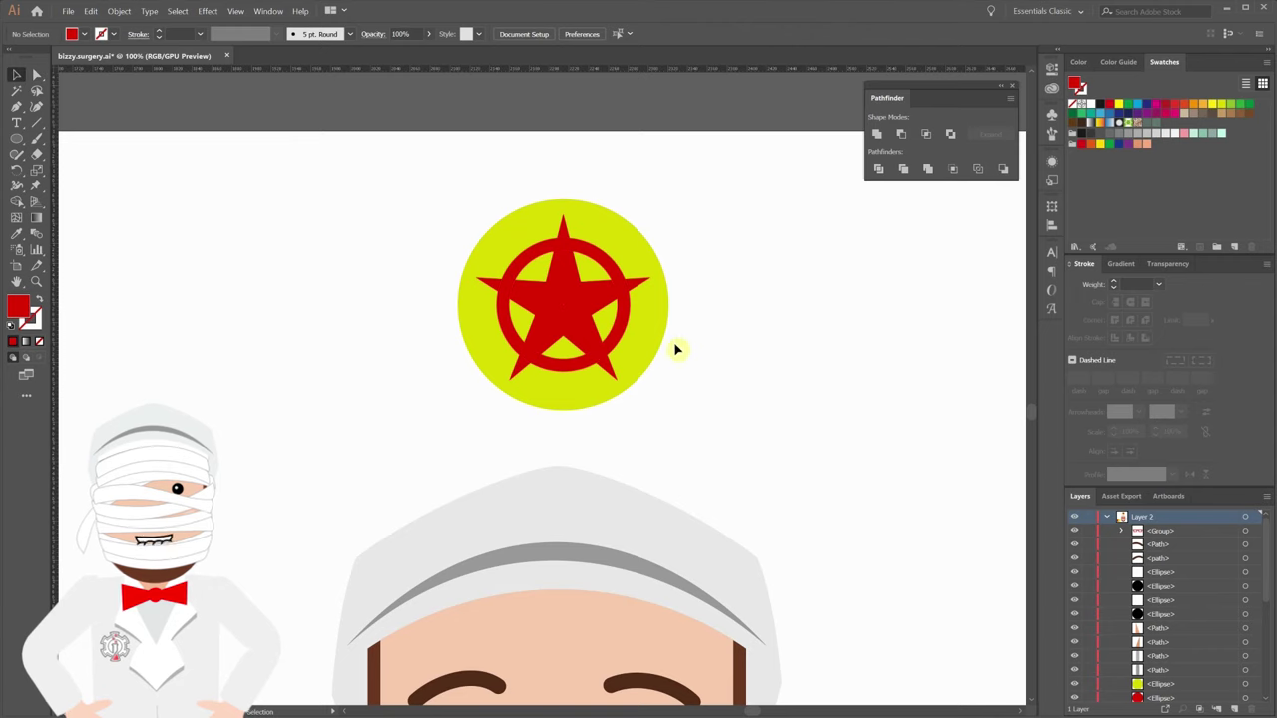
pyautogui.moveTo(527, 233); pyautogui.dragTo(525, 232)
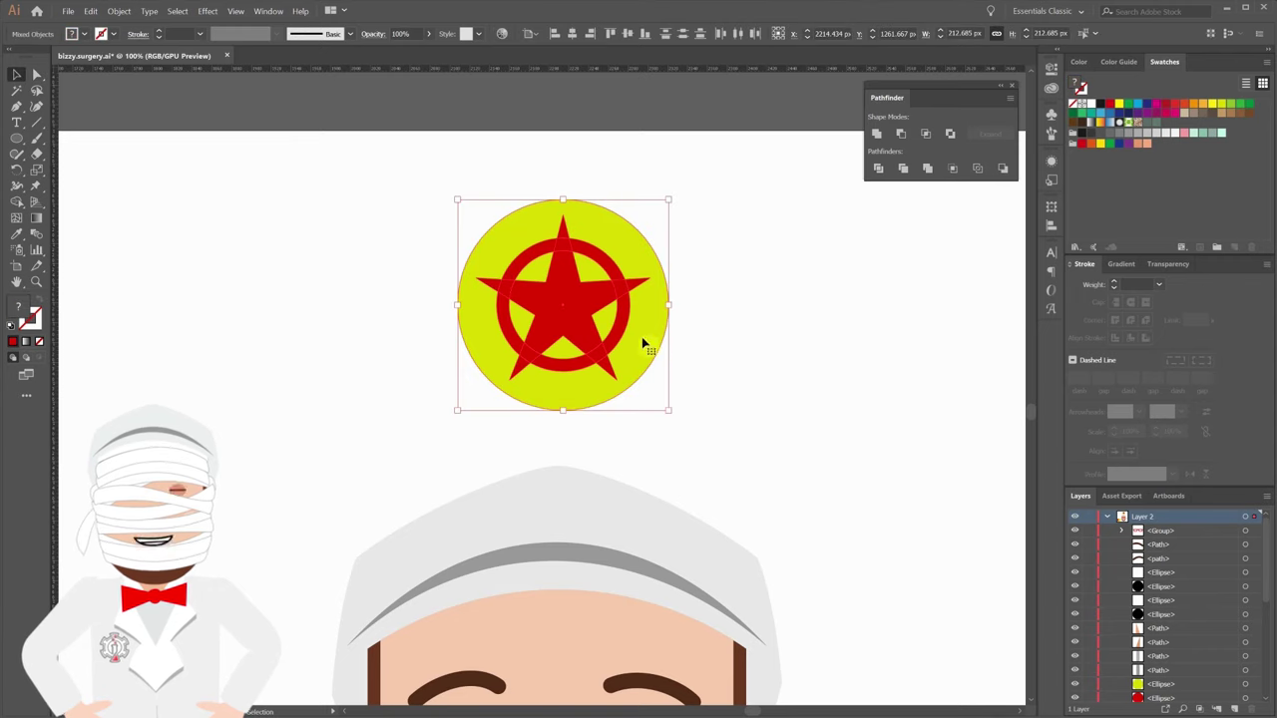
pyautogui.click(927, 171)
# Pull the merged red shape and lime green pieces apart to inspect them, and undo the moves and the Merge.
pyautogui.click(769, 370)
pyautogui.press('a')
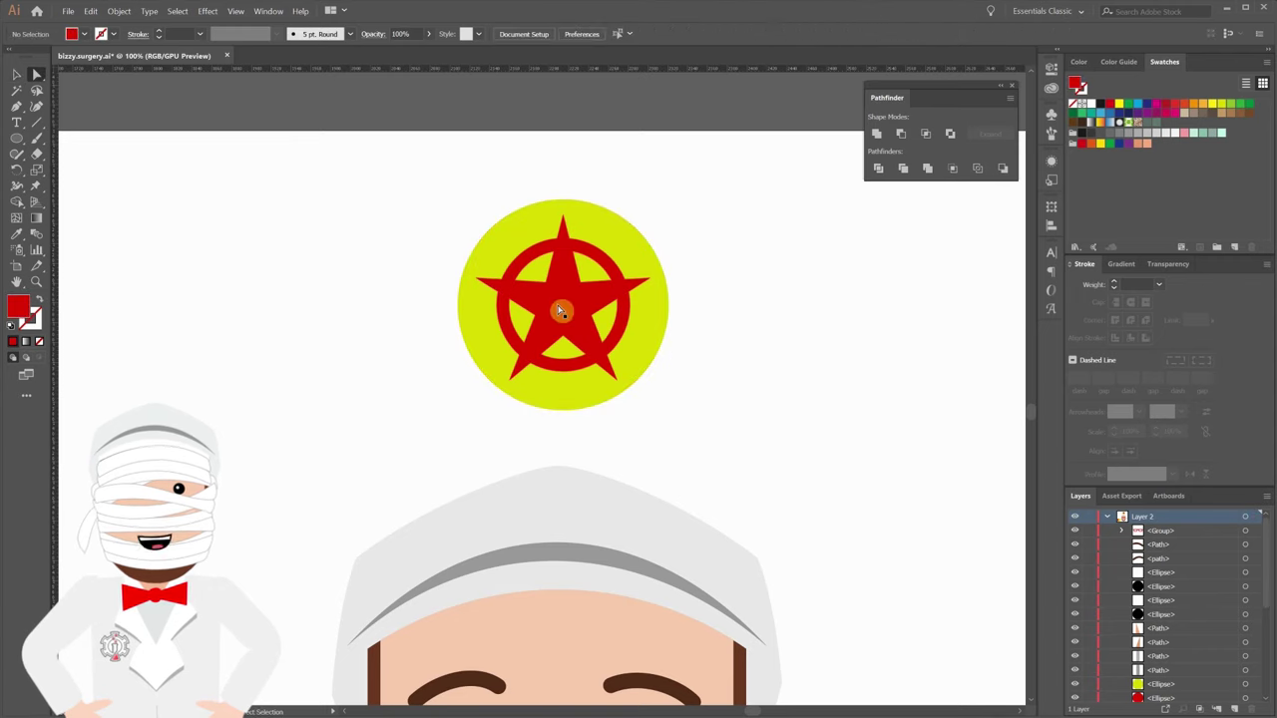
pyautogui.moveTo(564, 286); pyautogui.dragTo(599, 261)
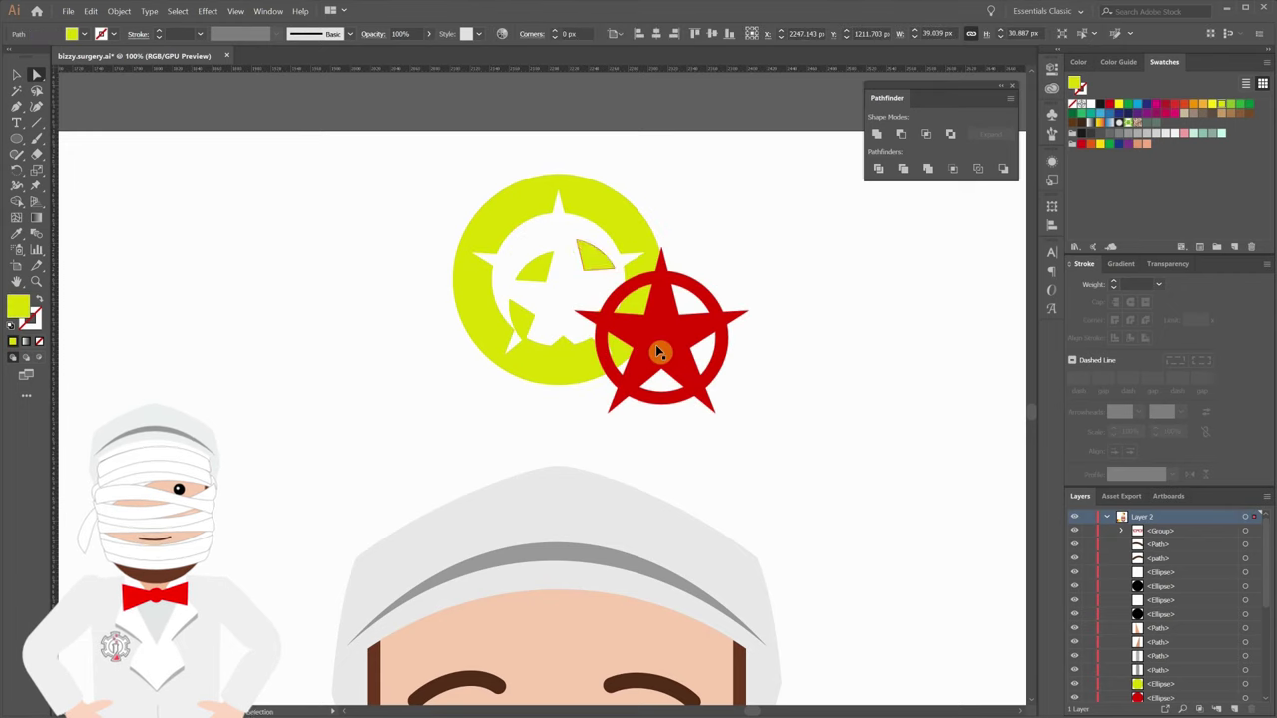
pyautogui.hotkey('ctrl', 'z')
pyautogui.hotkey('ctrl', 'z')
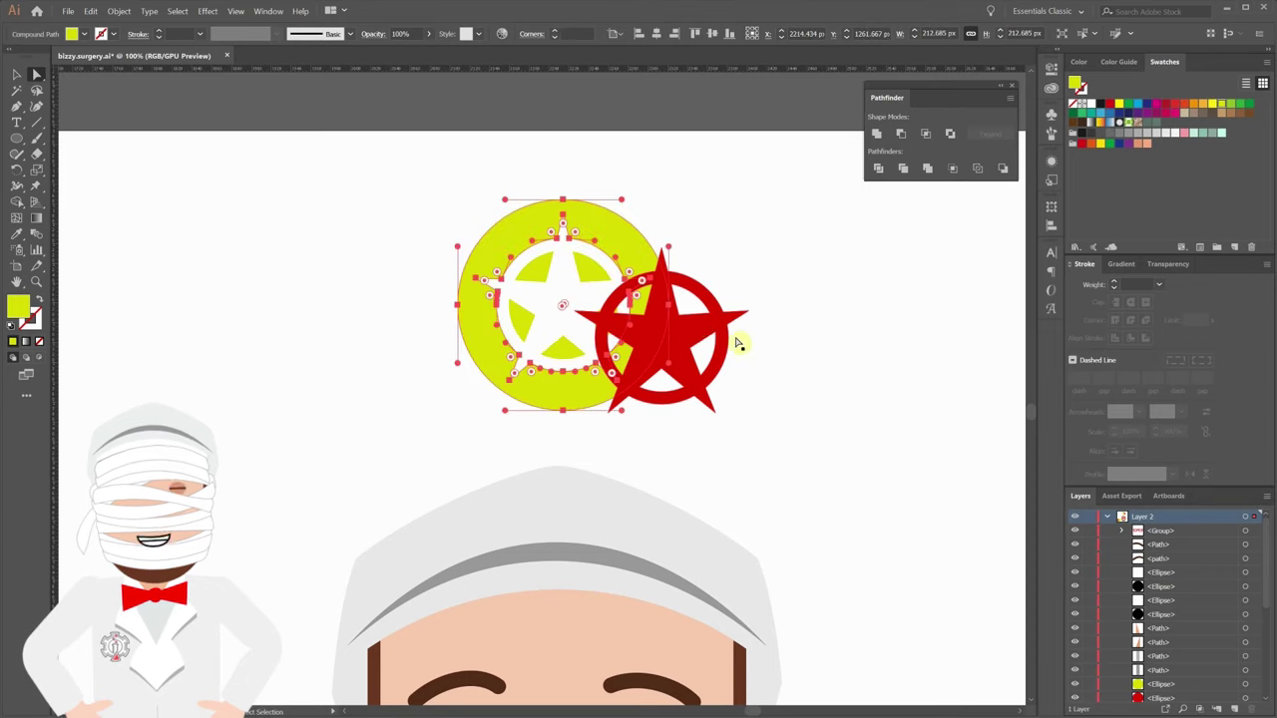
pyautogui.hotkey('ctrl', 'z')
pyautogui.click(752, 326)
# Apply Crop to the star, lime green circle and topmost ring, and undo it.
pyautogui.press('v')
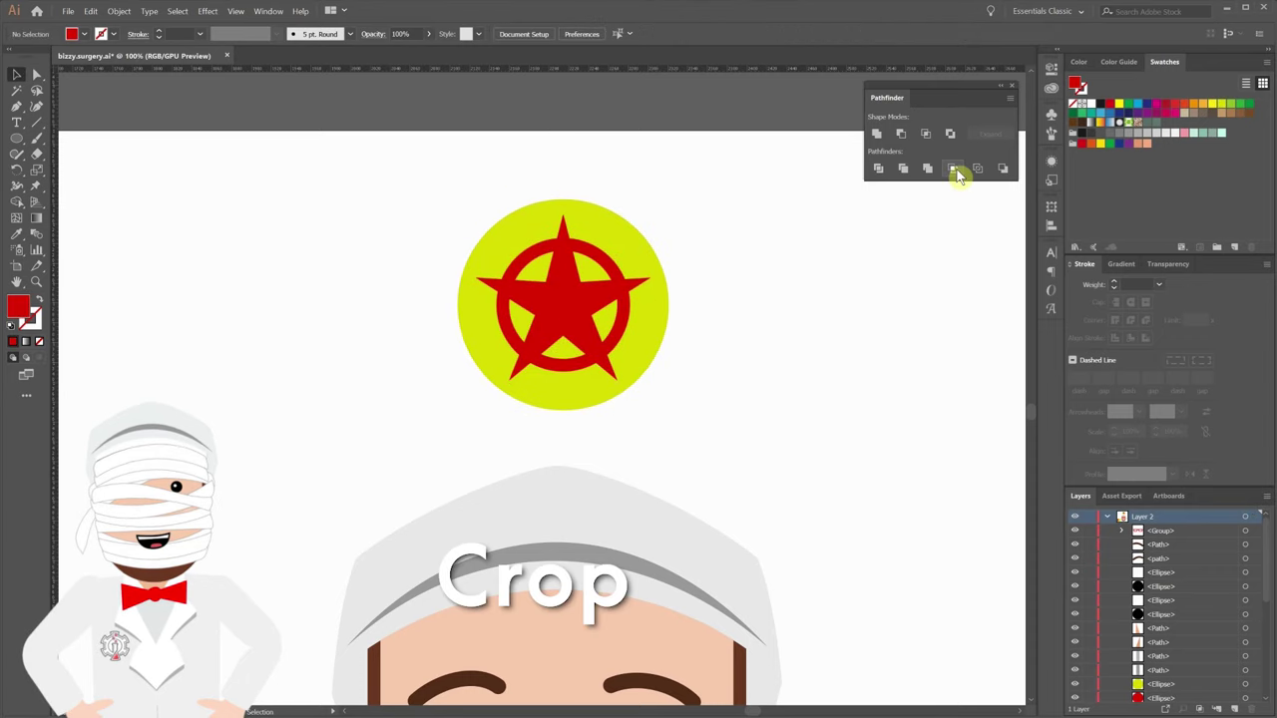
pyautogui.moveTo(450, 192); pyautogui.dragTo(667, 365)
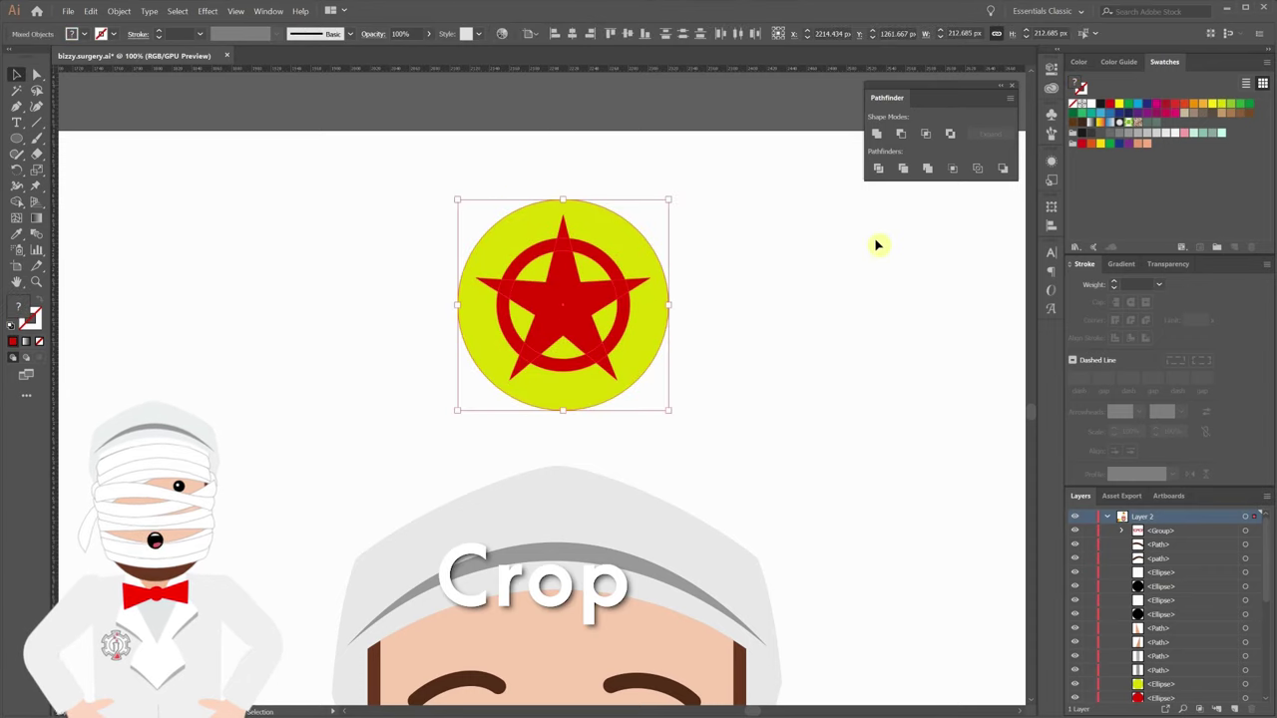
pyautogui.scroll(-5, 1197, 606)
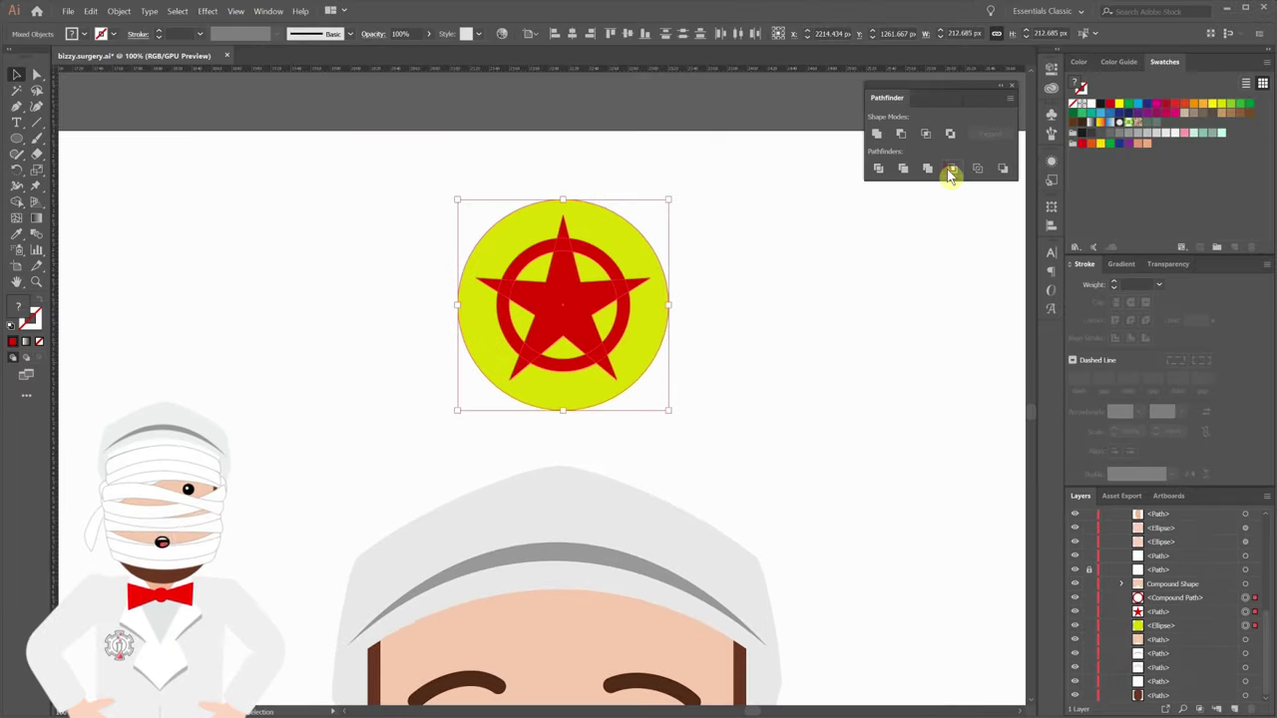
pyautogui.click(951, 171)
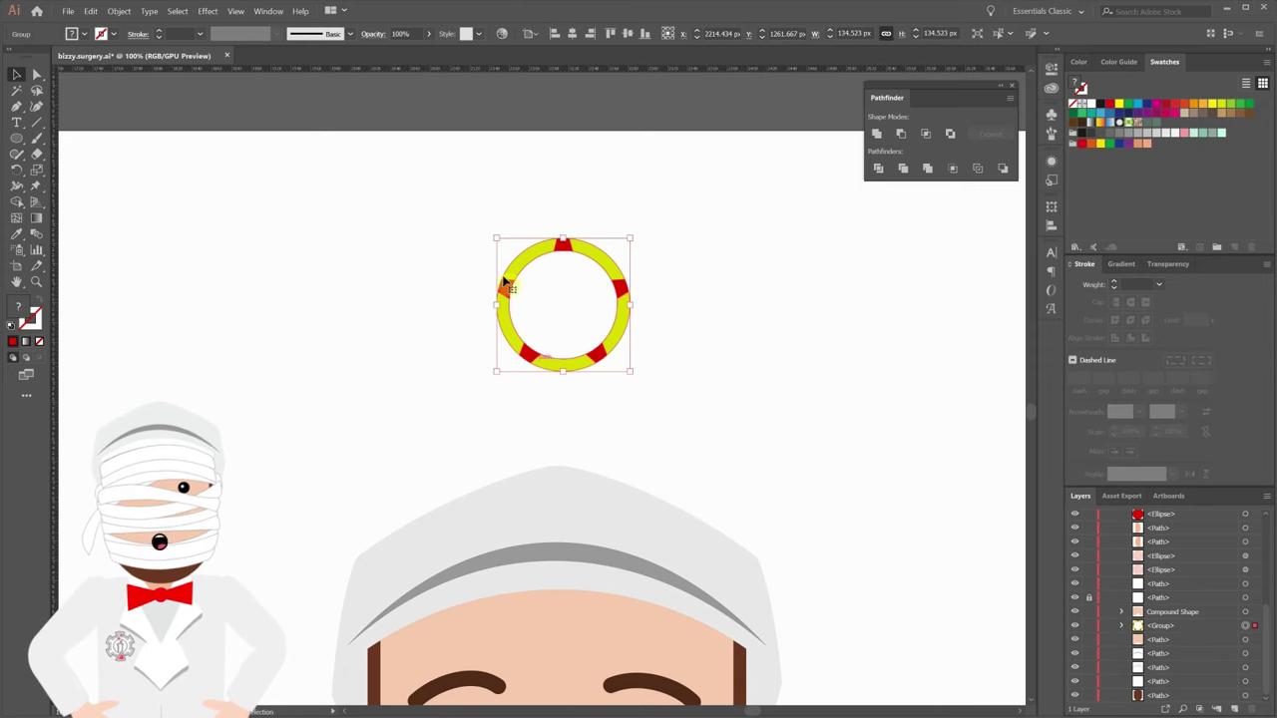
pyautogui.hotkey('ctrl', 'z')
pyautogui.hotkey('ctrl', 'z')
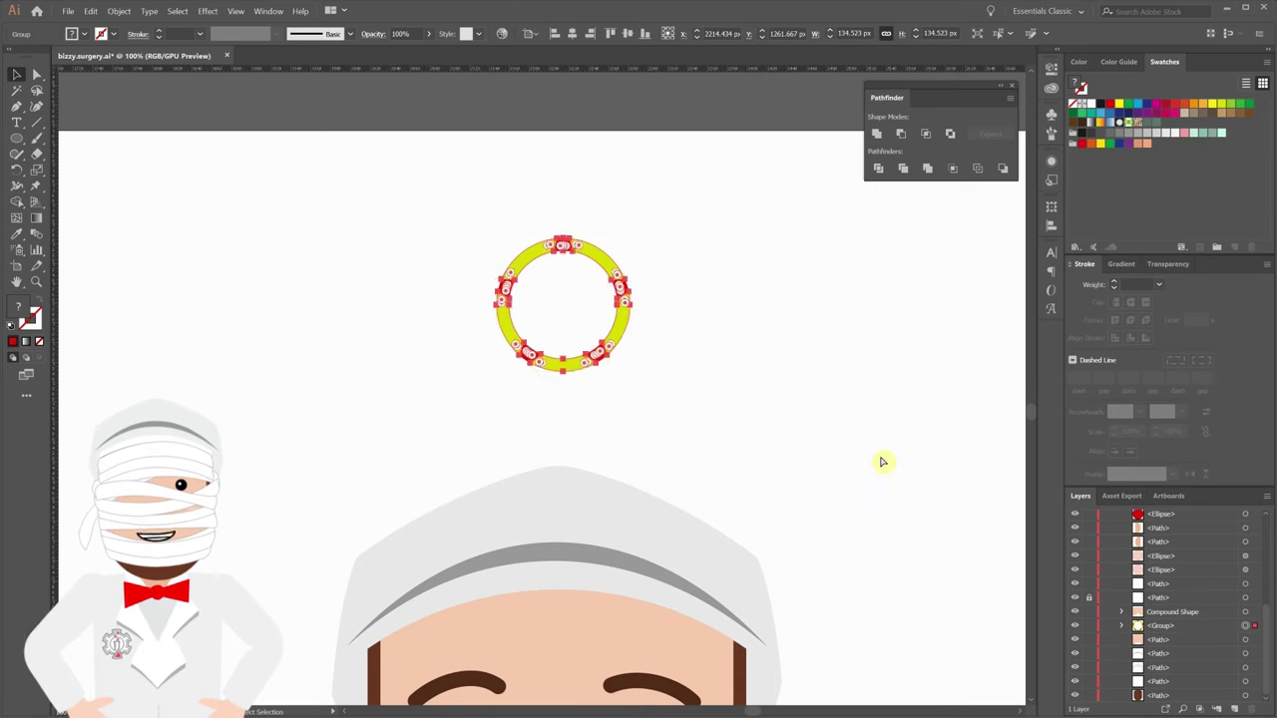
# Move the red star above the ring in the stacking order and crop the ring and lime green circle to the star.
pyautogui.click(1165, 642)
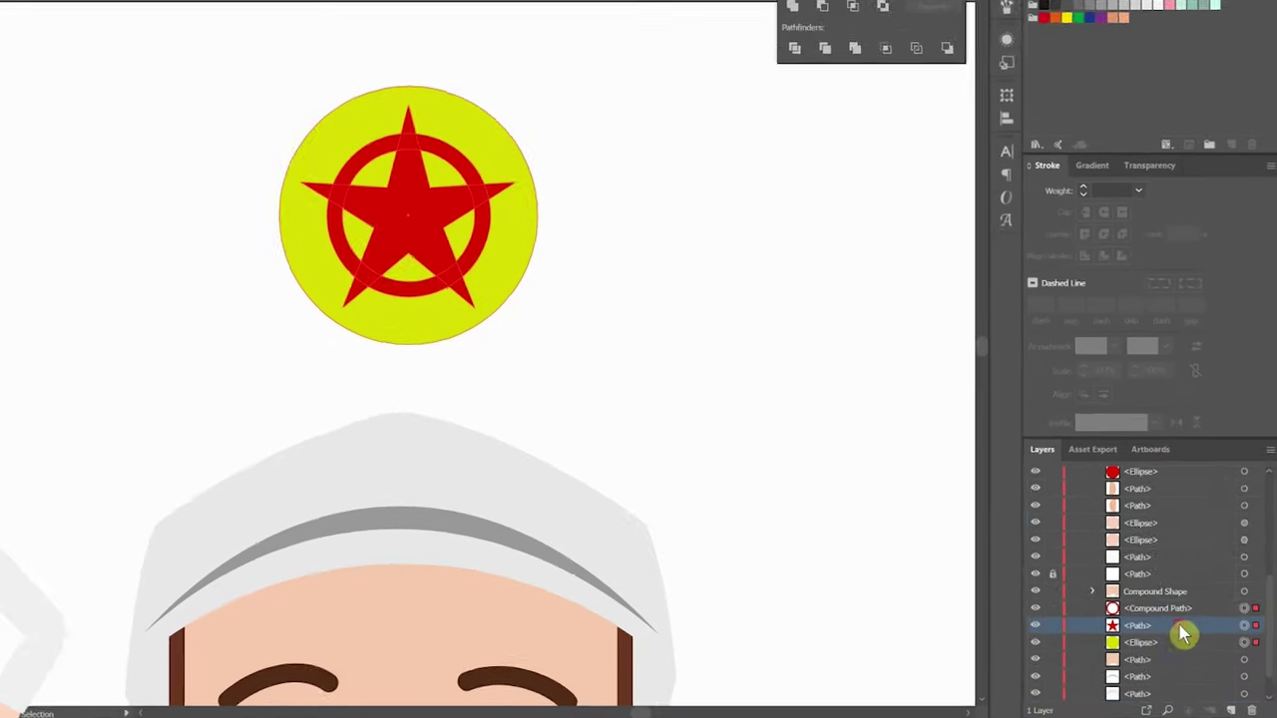
pyautogui.moveTo(1180, 626); pyautogui.dragTo(1178, 612)
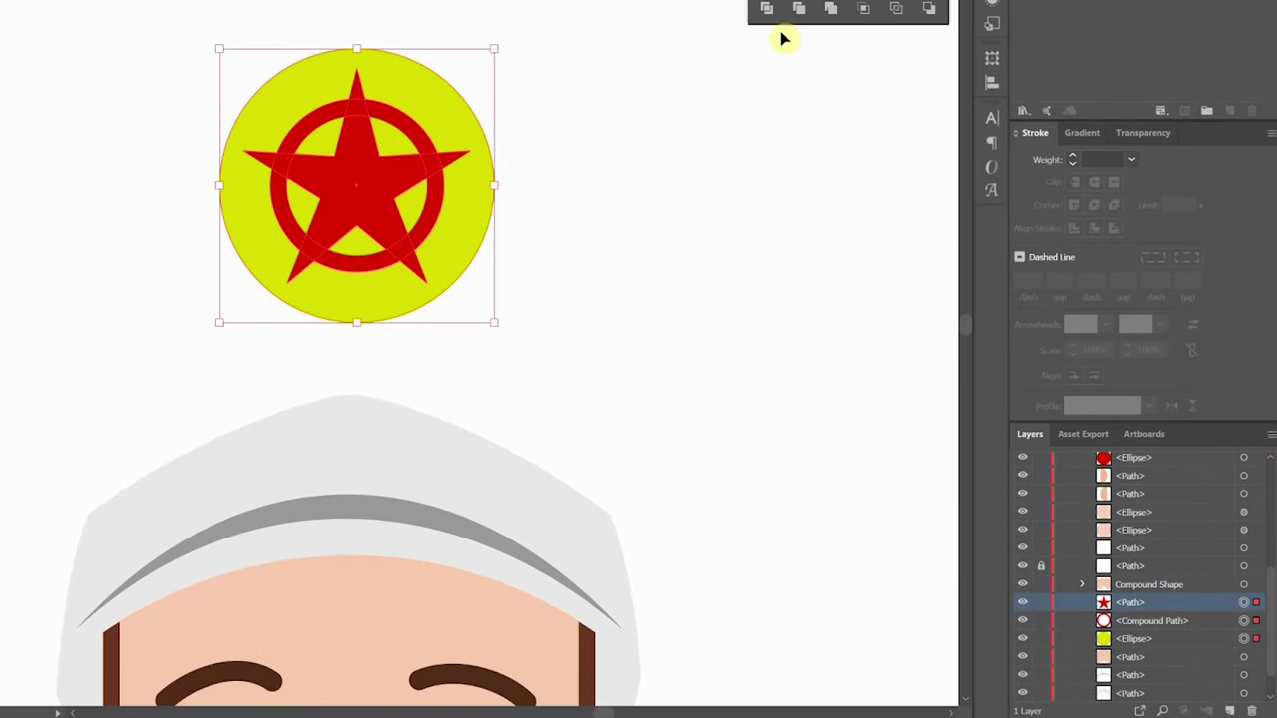
pyautogui.click(863, 10)
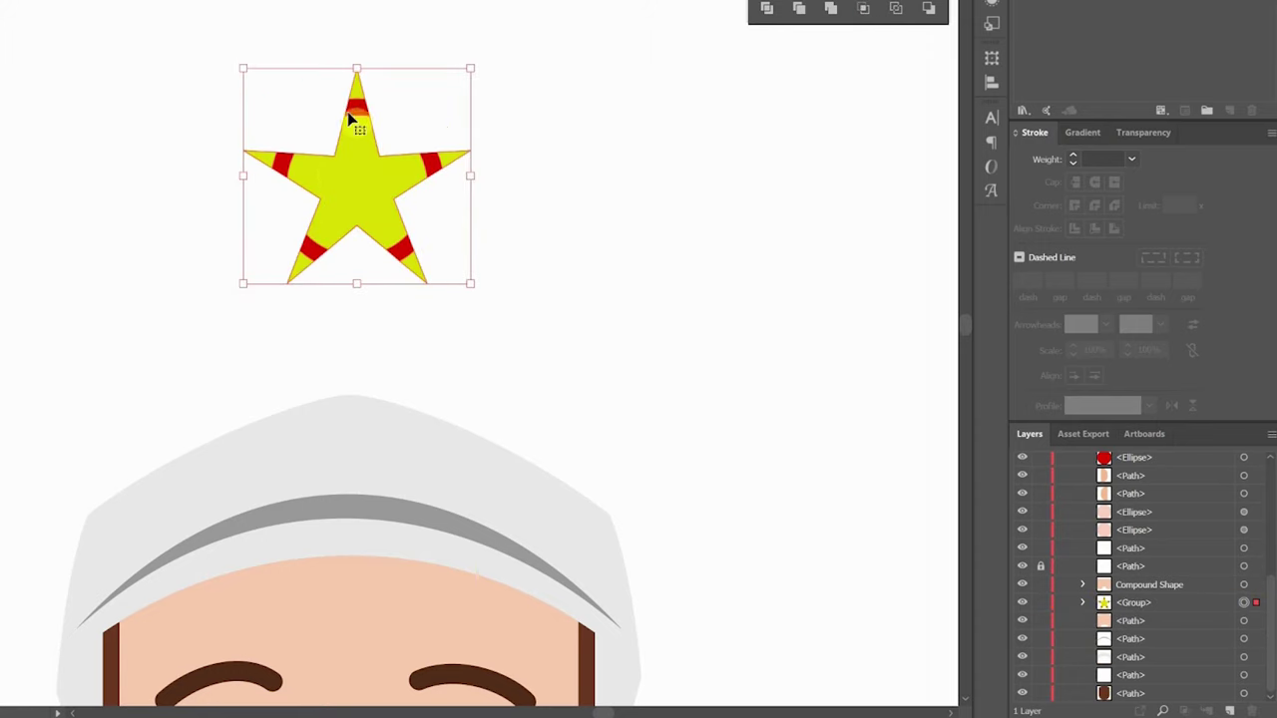
# Undo the last crop, and crop the star and ring to the lime green circle with the circle raised above both in the stacking order.
pyautogui.hotkey('ctrl', 'z')
pyautogui.hotkey('ctrl', 'z')
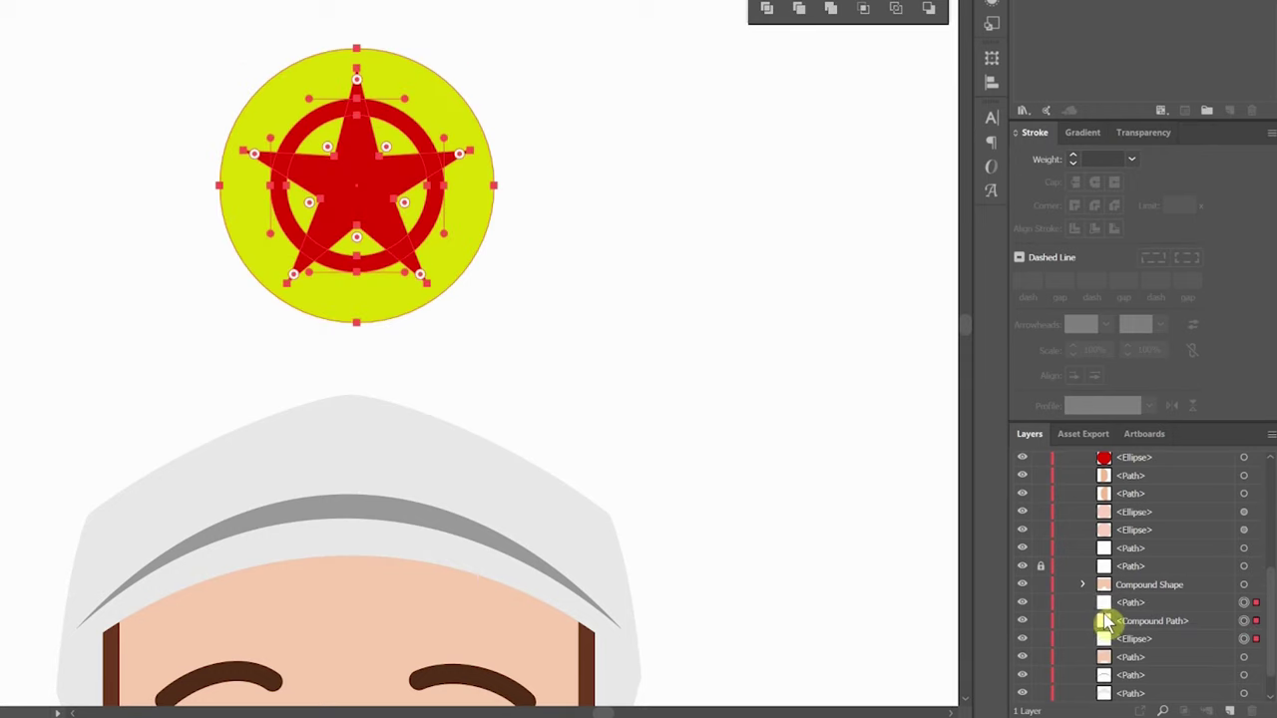
pyautogui.click(1150, 639)
pyautogui.moveTo(1151, 639); pyautogui.dragTo(1157, 612)
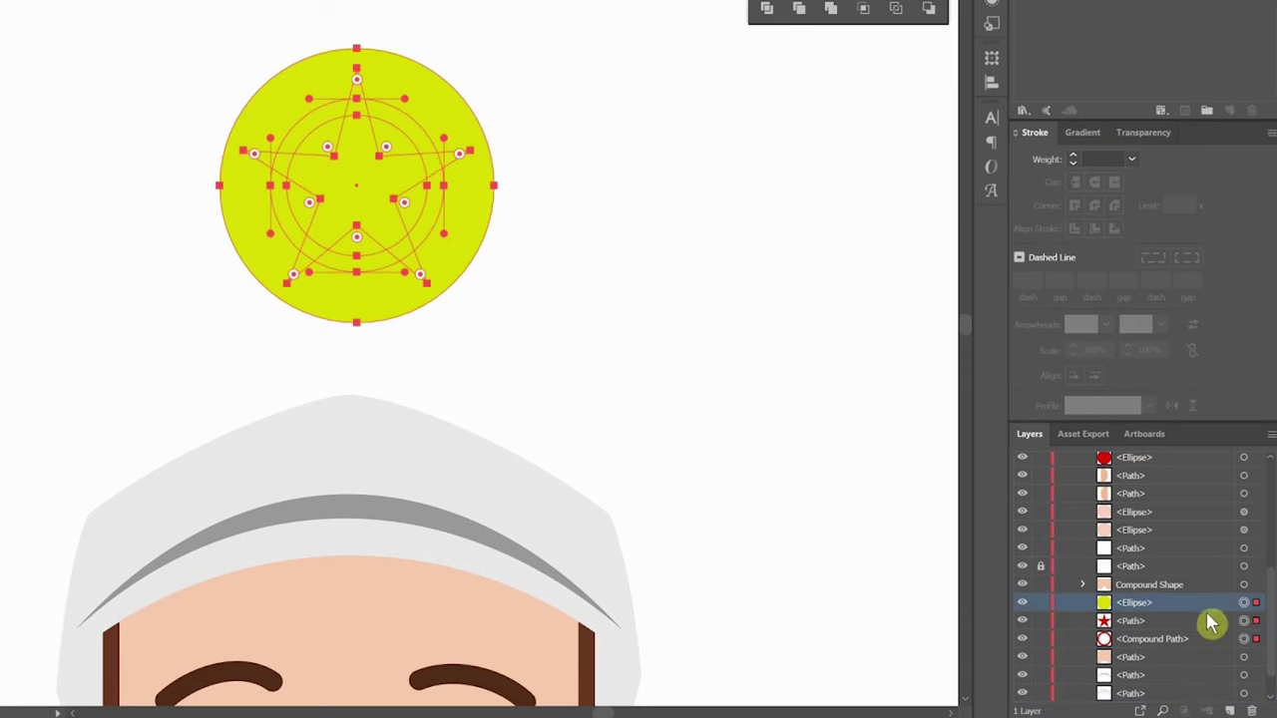
pyautogui.press('v')
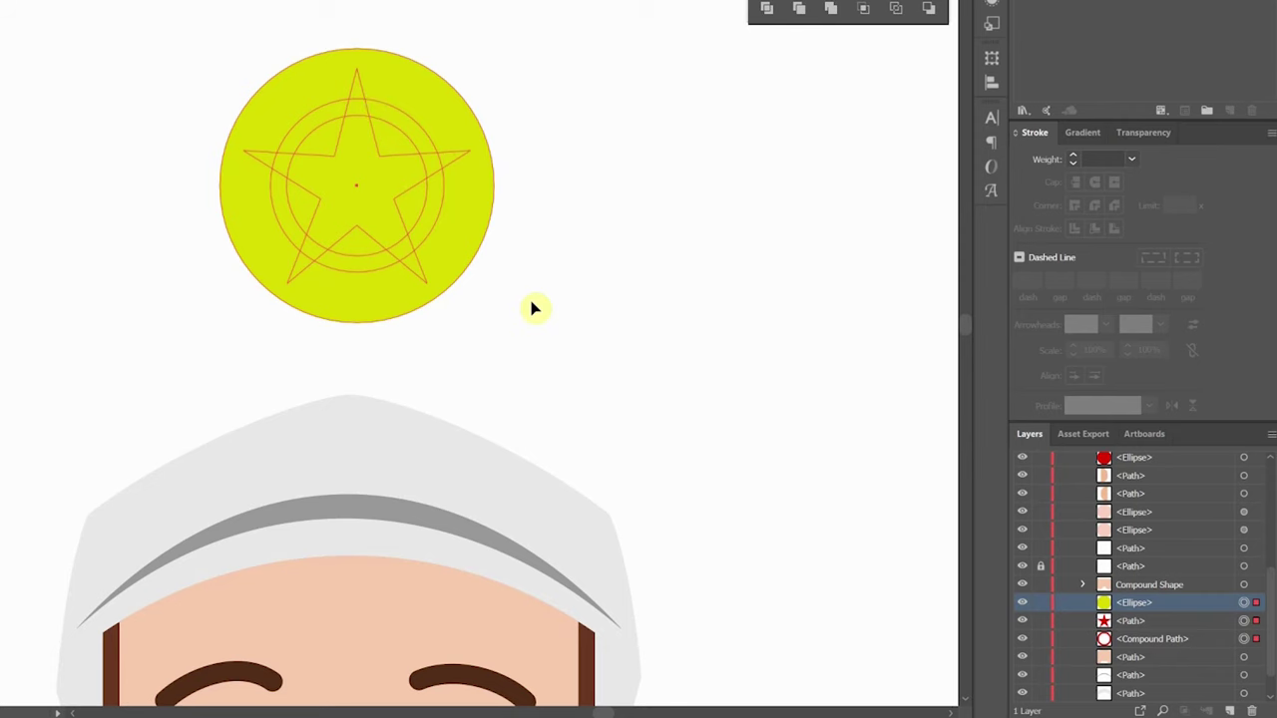
pyautogui.click(864, 10)
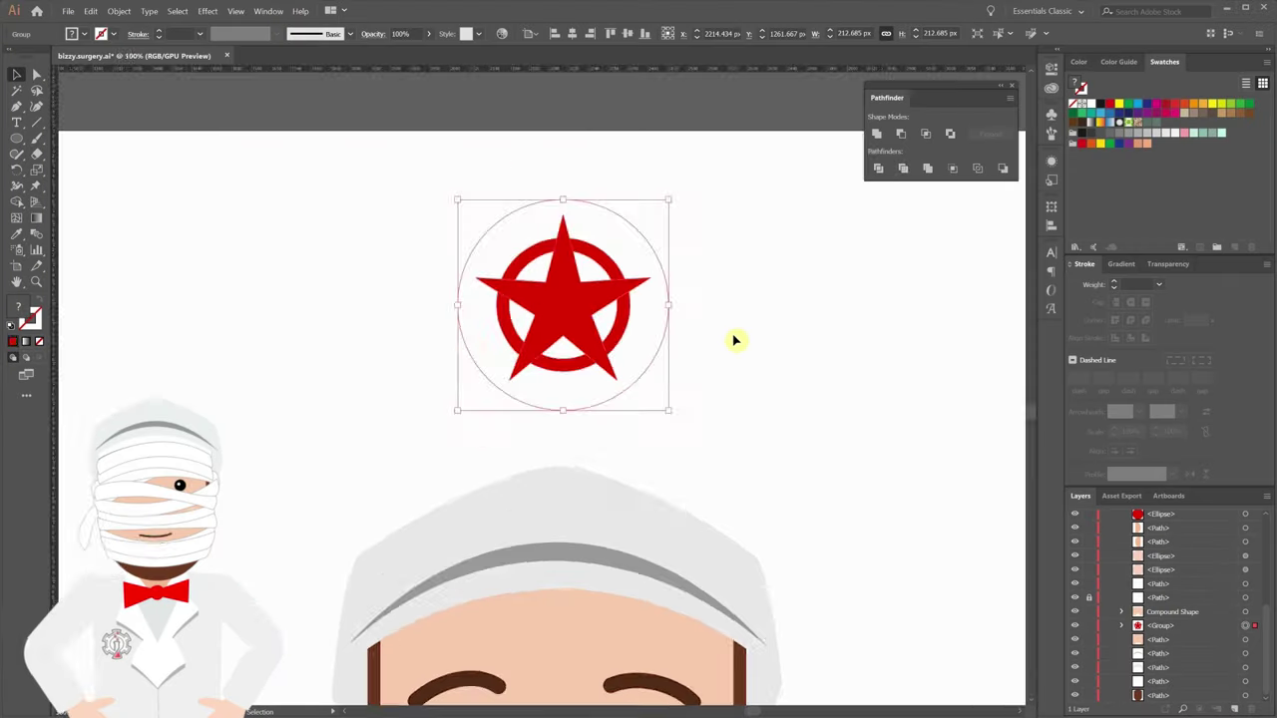
# Move the overlapping red and lime green circles from beside the face to the empty area above the cap and deselect them.
pyautogui.hotkey('ctrl', '-')
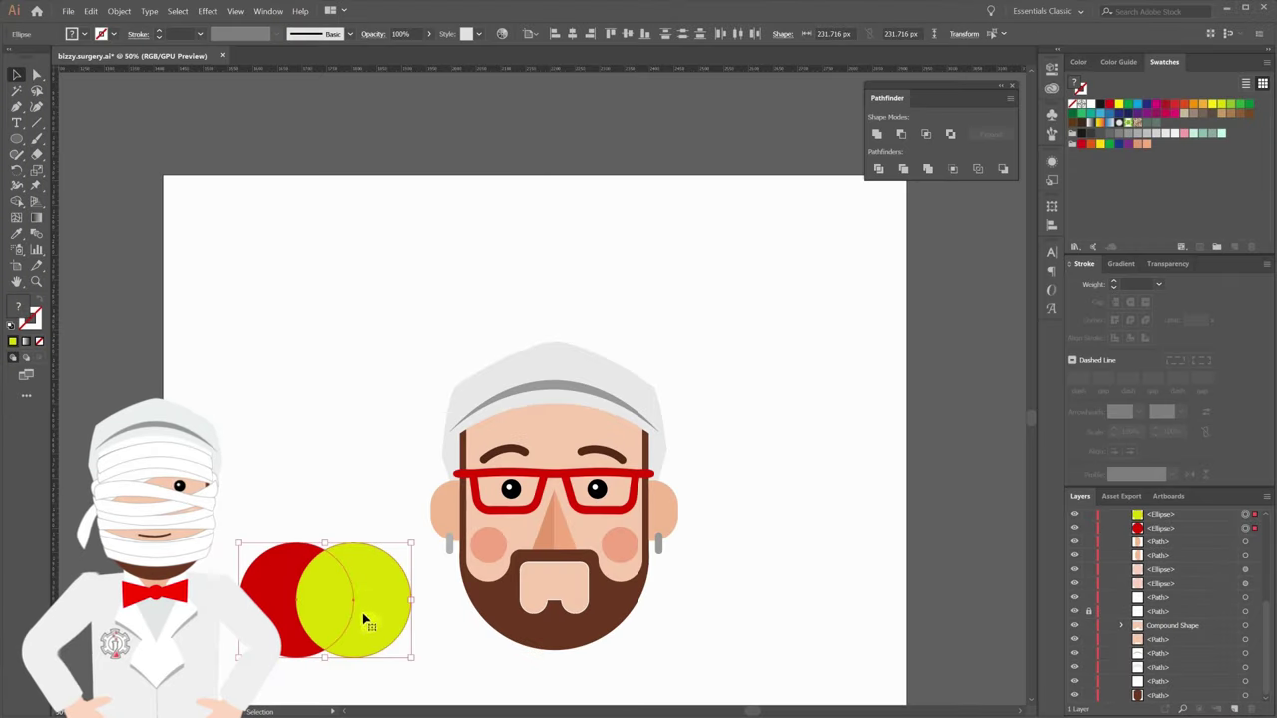
pyautogui.moveTo(371, 616); pyautogui.dragTo(538, 318)
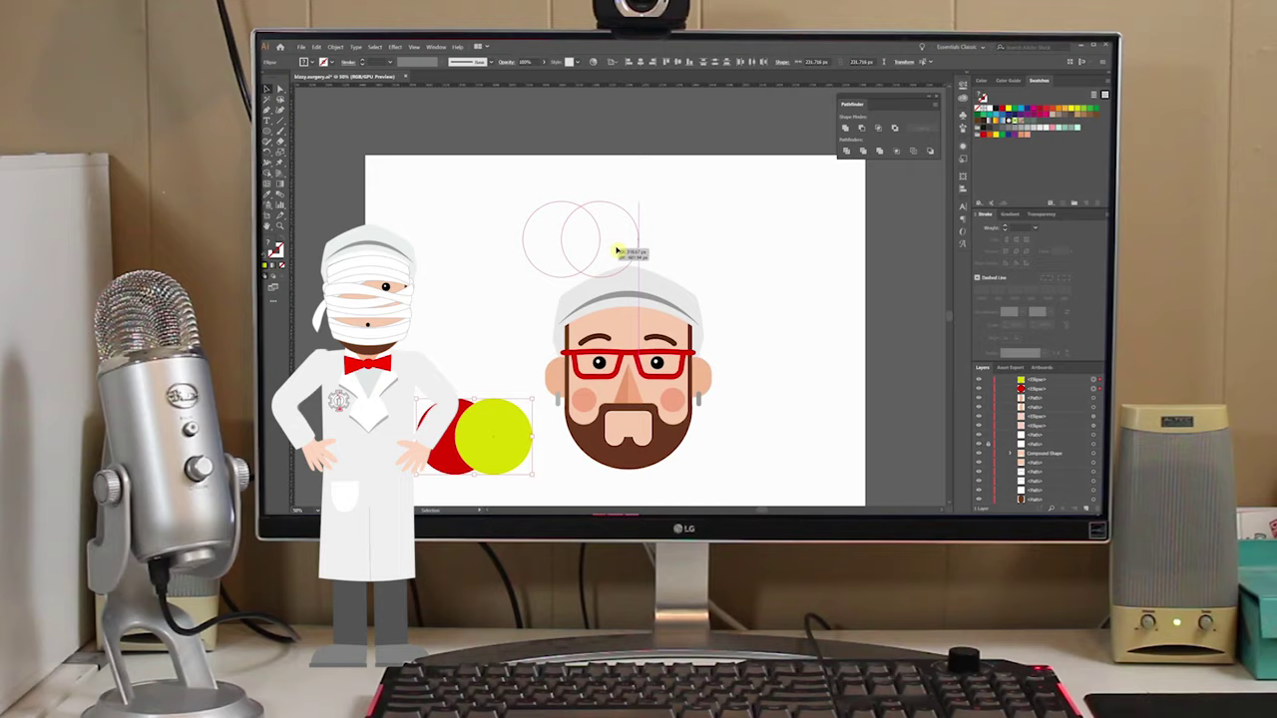
pyautogui.moveTo(617, 249); pyautogui.dragTo(665, 219)
pyautogui.click(827, 190)
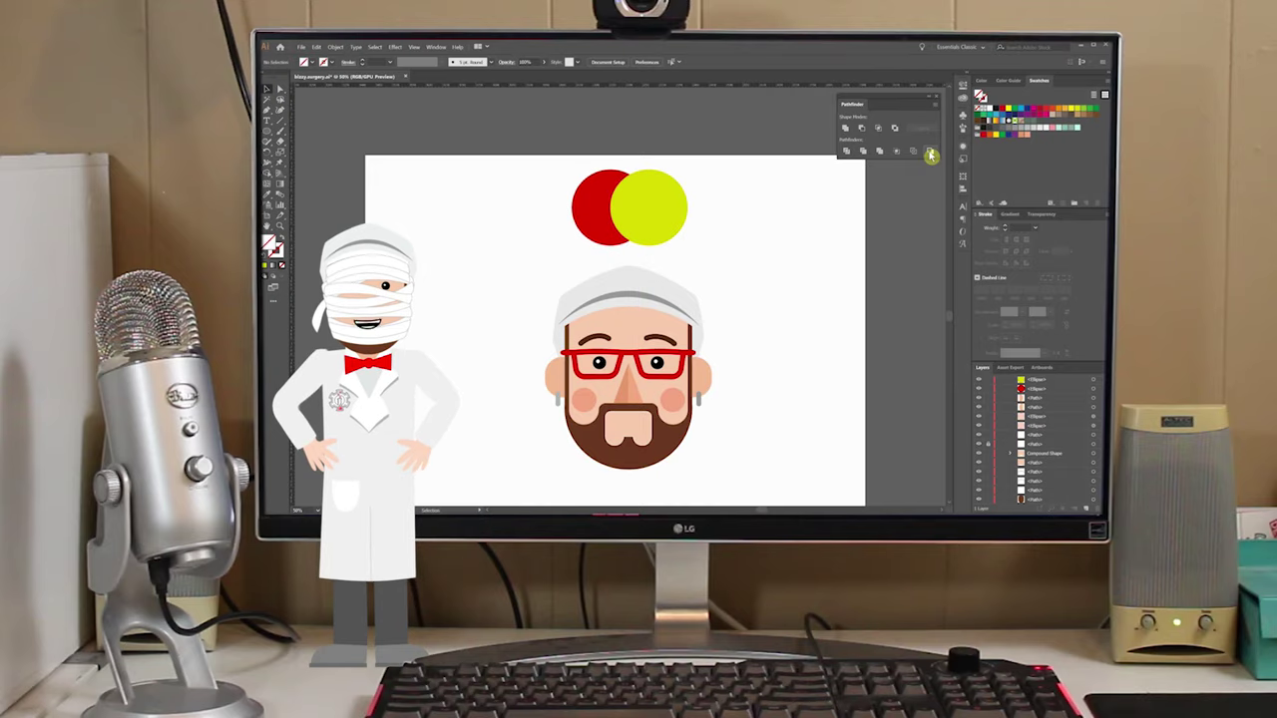